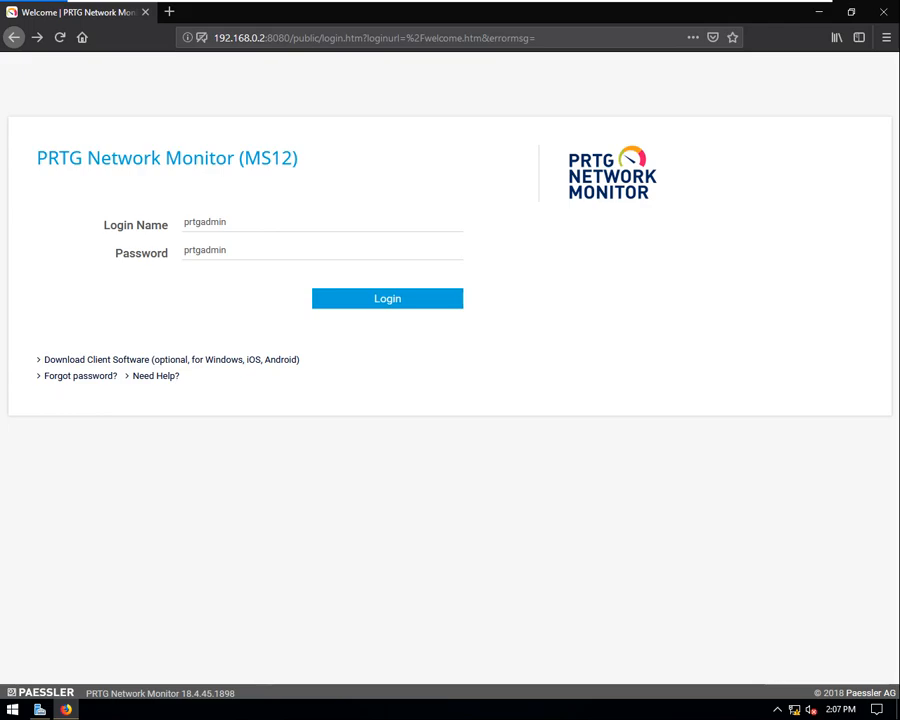
- Check Firefox's site information showing the connection is not secure, then log in to PRTG
{"action": "left_click", "coordinate": [190, 41]}
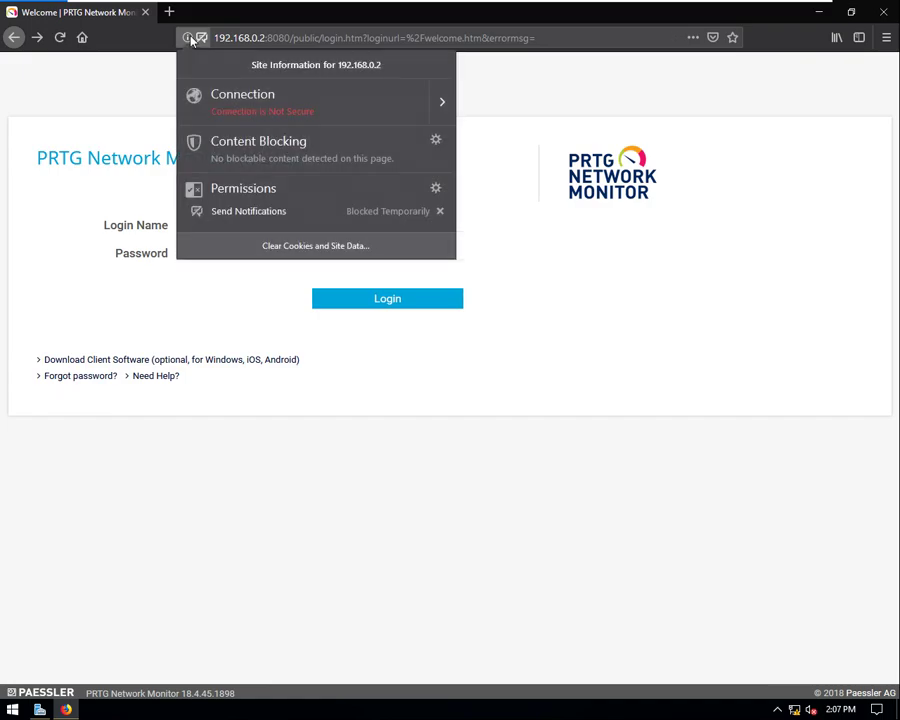
{"action": "left_click", "coordinate": [443, 103]}
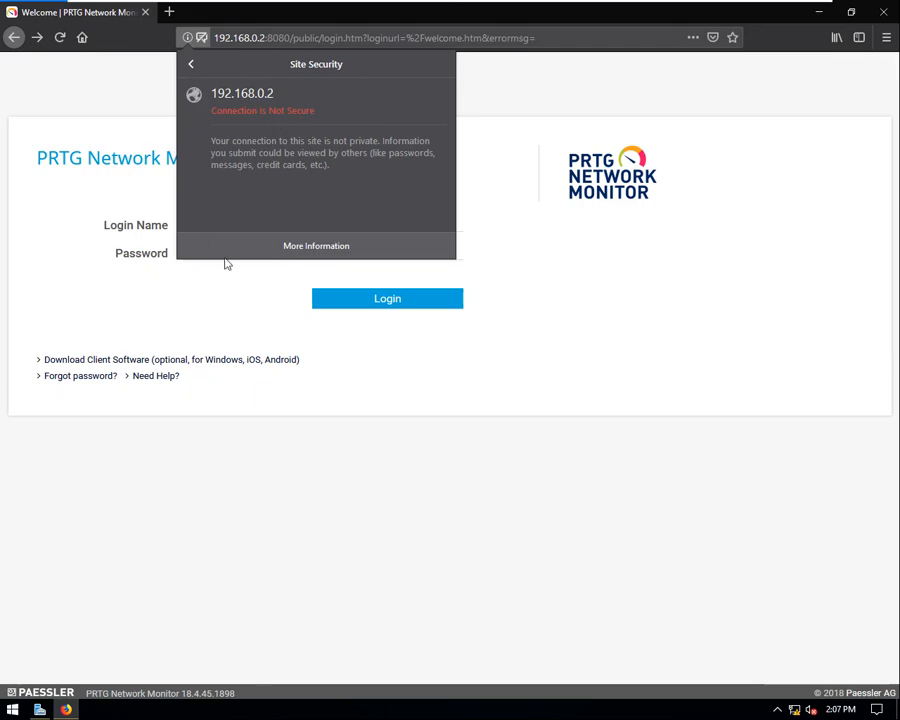
{"action": "left_click", "coordinate": [385, 299]}
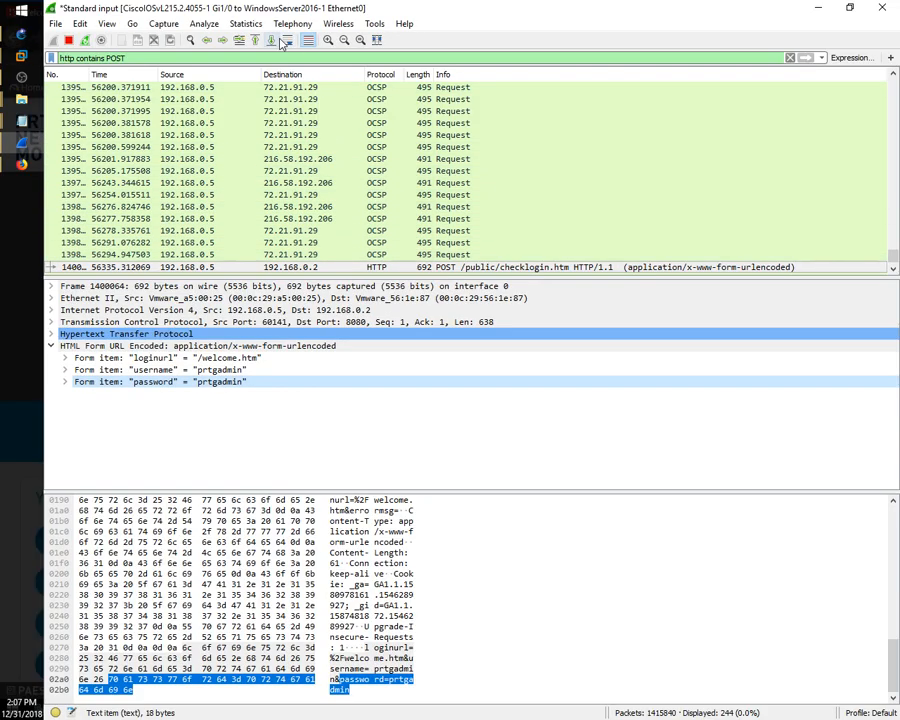
- Select the latest checklogin POST packet and expose its cleartext username and password fields
{"action": "left_click", "coordinate": [316, 268]}
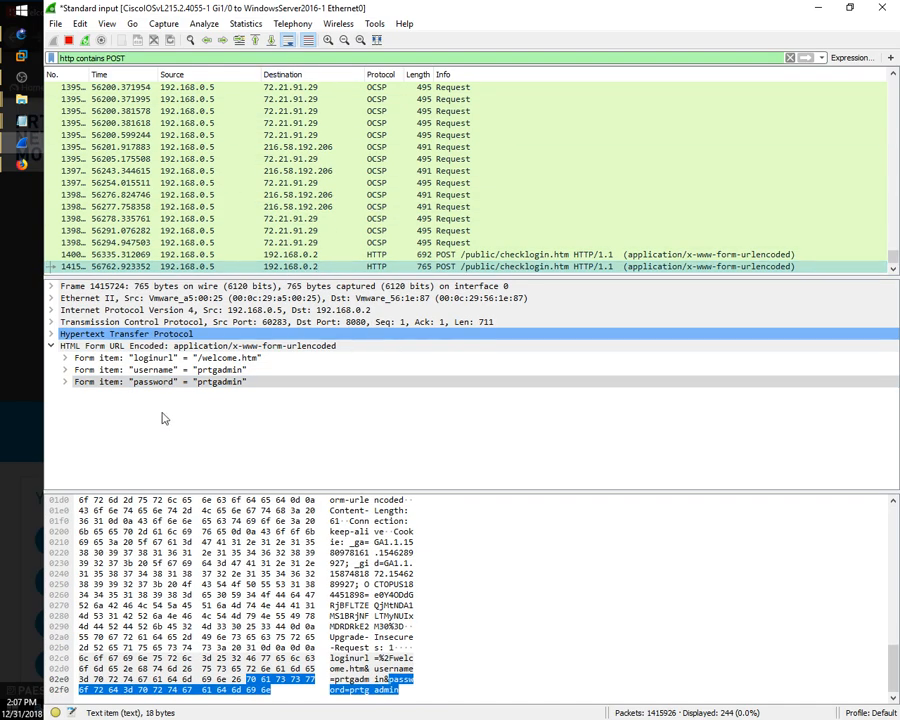
{"action": "left_click", "coordinate": [150, 370]}
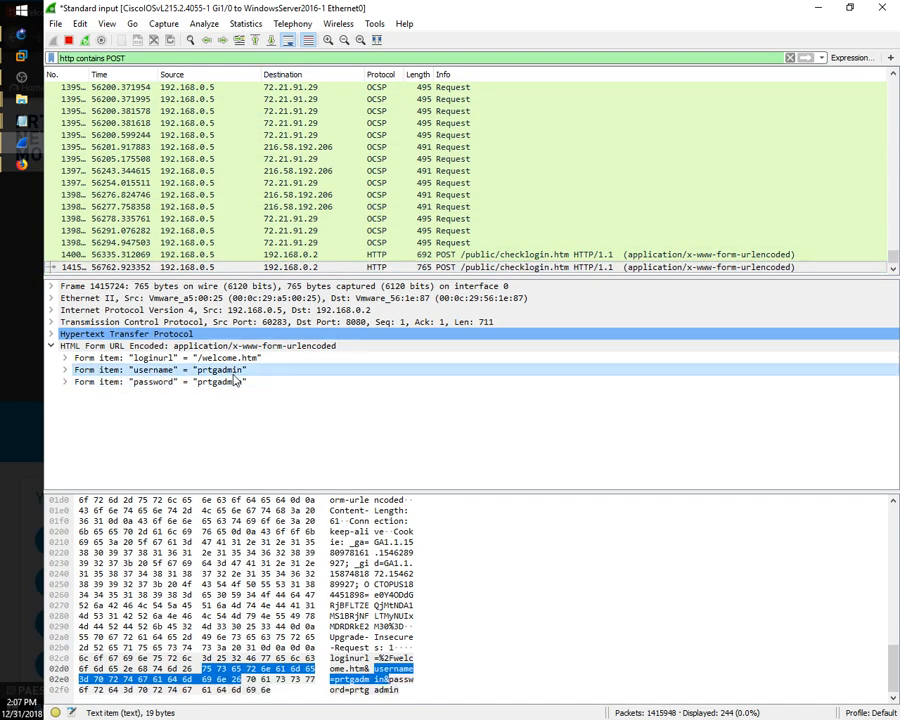
{"action": "left_click", "coordinate": [152, 383]}
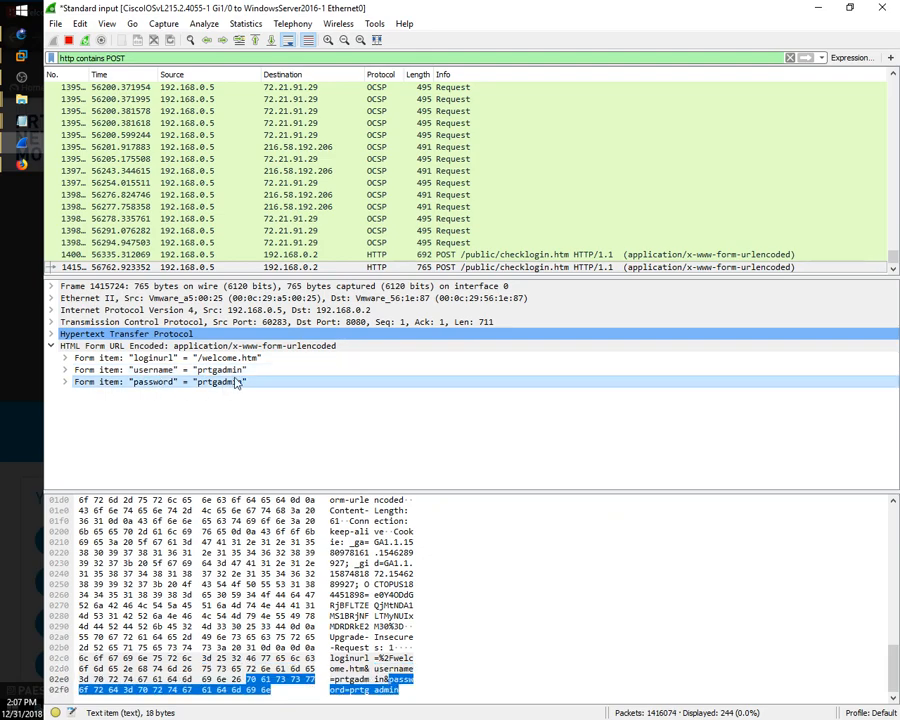
- Switch to the GNS3 topology and reposition the PRTG annotation label
{"action": "left_click", "coordinate": [21, 57]}
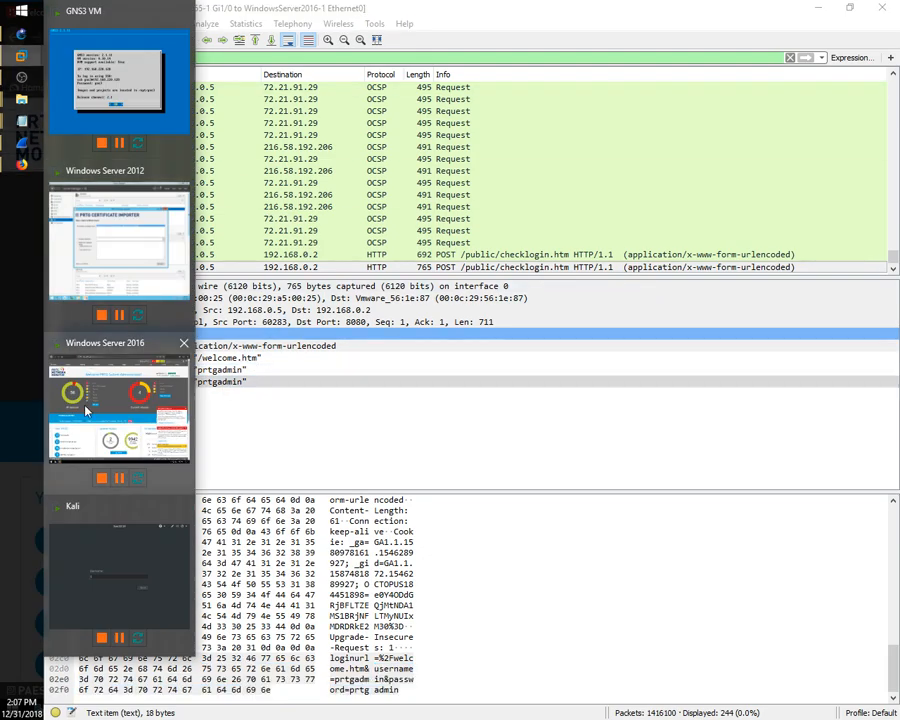
{"action": "left_click", "coordinate": [110, 420]}
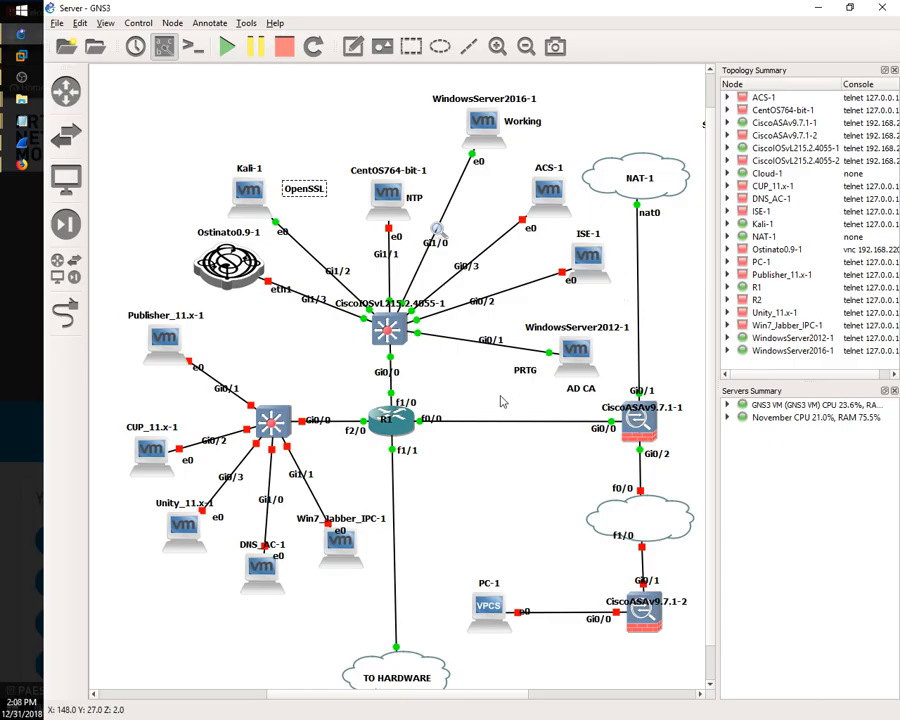
{"action": "mouse_move", "coordinate": [526, 371]}
{"action": "left_mouse_down"}
{"action": "mouse_move", "coordinate": [526, 385]}
{"action": "mouse_move", "coordinate": [529, 371]}
{"action": "left_mouse_up"}
{"action": "left_click_drag", "start_coordinate": [578, 352], "coordinate": [585, 393]}
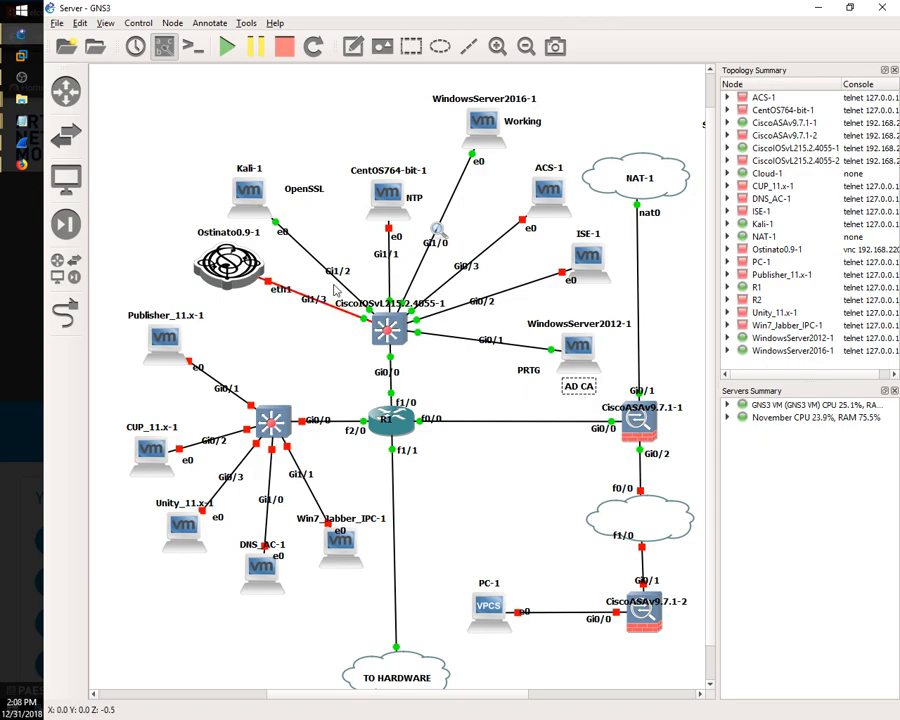
- Nudge the OpenSSL annotation into place beside the Kali-1 machine
{"action": "left_click", "coordinate": [302, 190]}
{"action": "left_click_drag", "start_coordinate": [303, 198], "coordinate": [306, 202]}
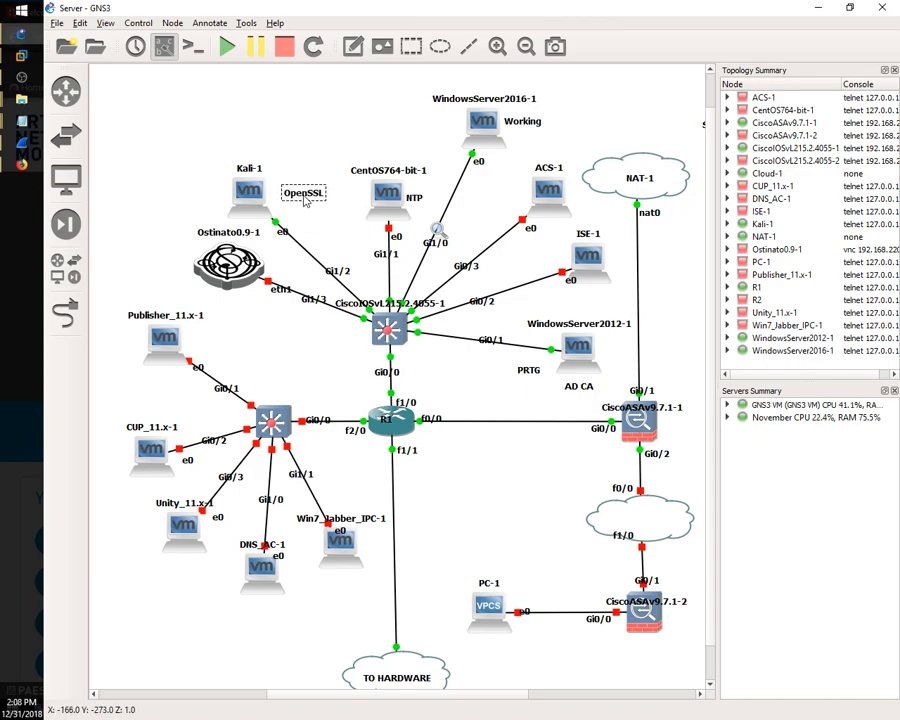
{"action": "left_click", "coordinate": [251, 192]}
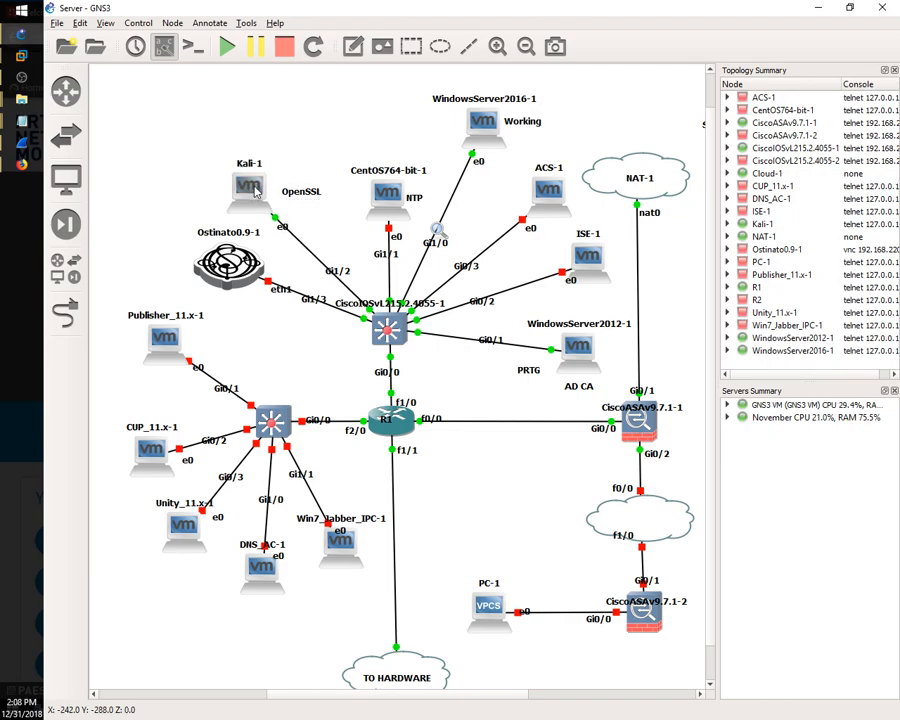
{"action": "left_click", "coordinate": [293, 201]}
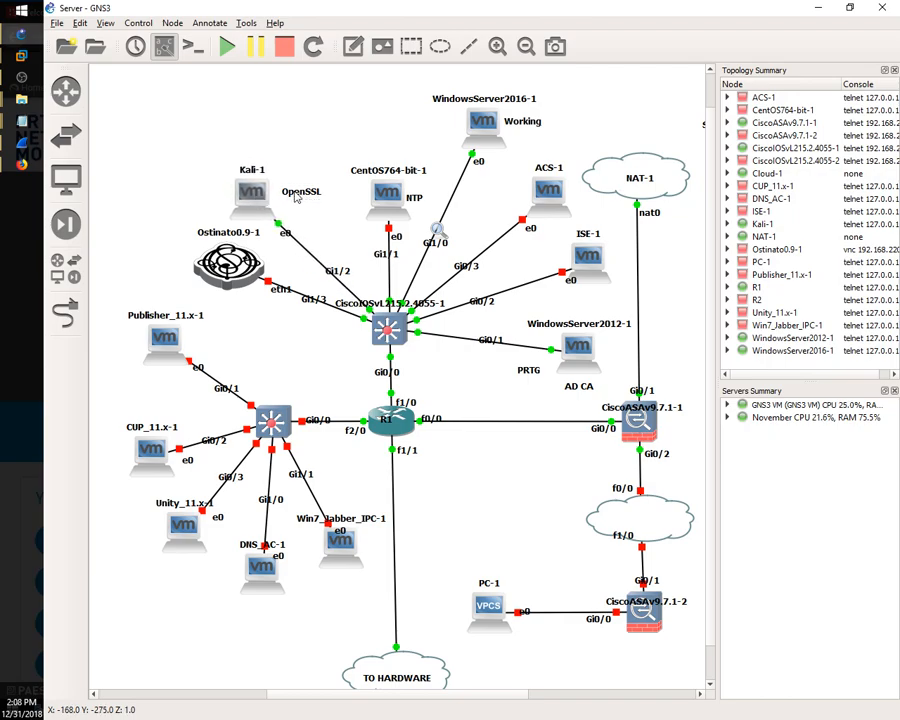
{"action": "left_click", "coordinate": [296, 198]}
- Bring up the 'prtg certificate importer' search results and highlight the query words
{"action": "left_click", "coordinate": [22, 165]}
{"action": "left_click", "coordinate": [264, 79]}
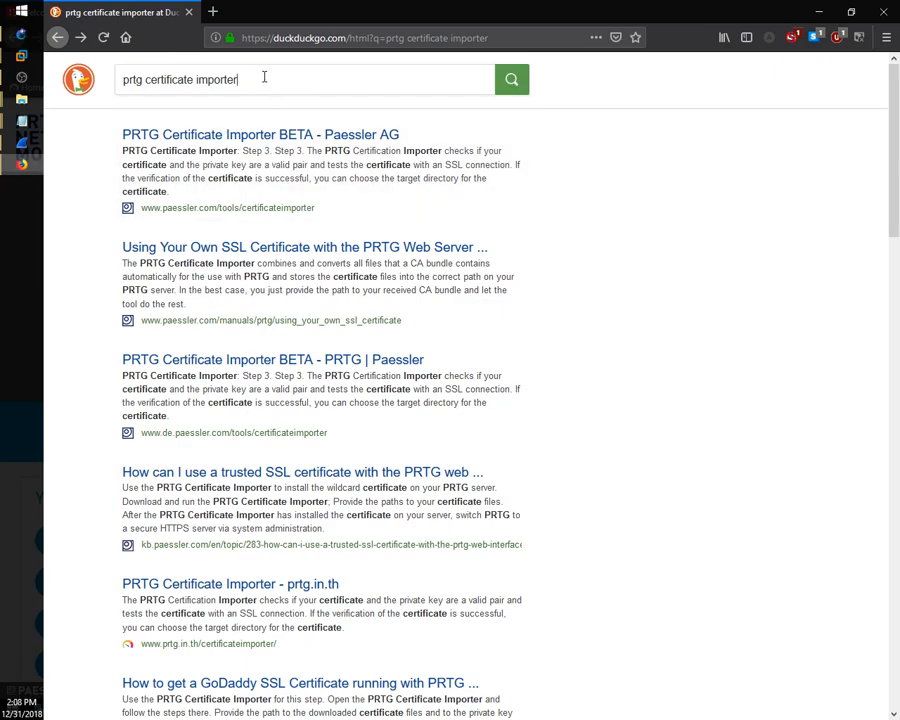
{"action": "left_click_drag", "start_coordinate": [237, 79], "coordinate": [117, 79]}
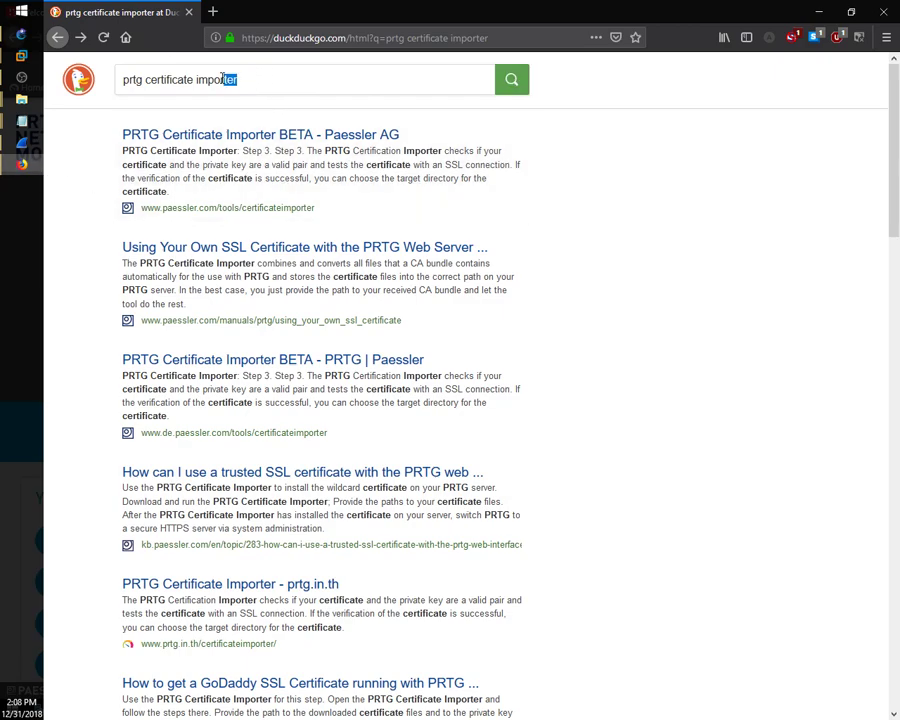
{"action": "double_click", "coordinate": [128, 79]}
{"action": "left_click", "coordinate": [165, 79]}
{"action": "double_click", "coordinate": [167, 79]}
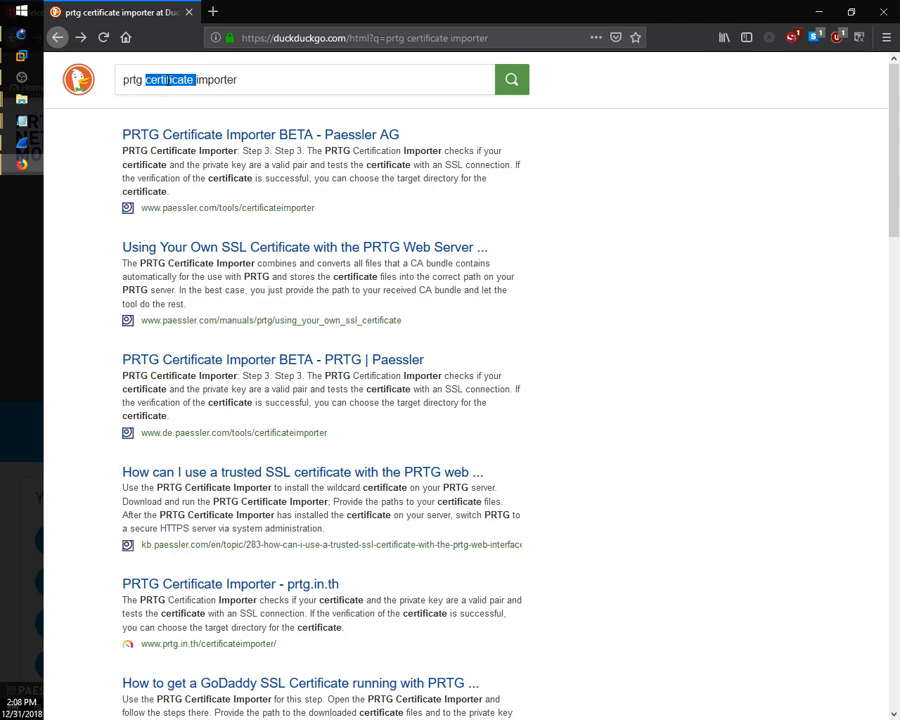
{"action": "double_click", "coordinate": [210, 79]}
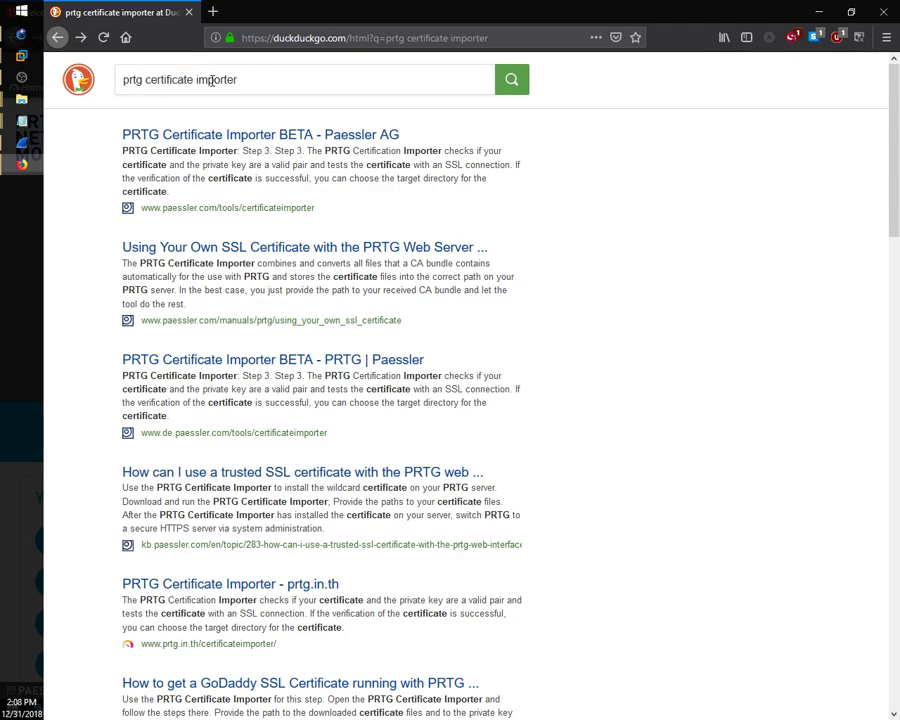
- Open the Paessler PRTG Certificate Importer page, then switch to the Windows Server 2012 machine
{"action": "left_click", "coordinate": [190, 134]}
{"action": "scroll", "coordinate": [205, 318], "scroll_direction": "down", "scroll_amount": 5}
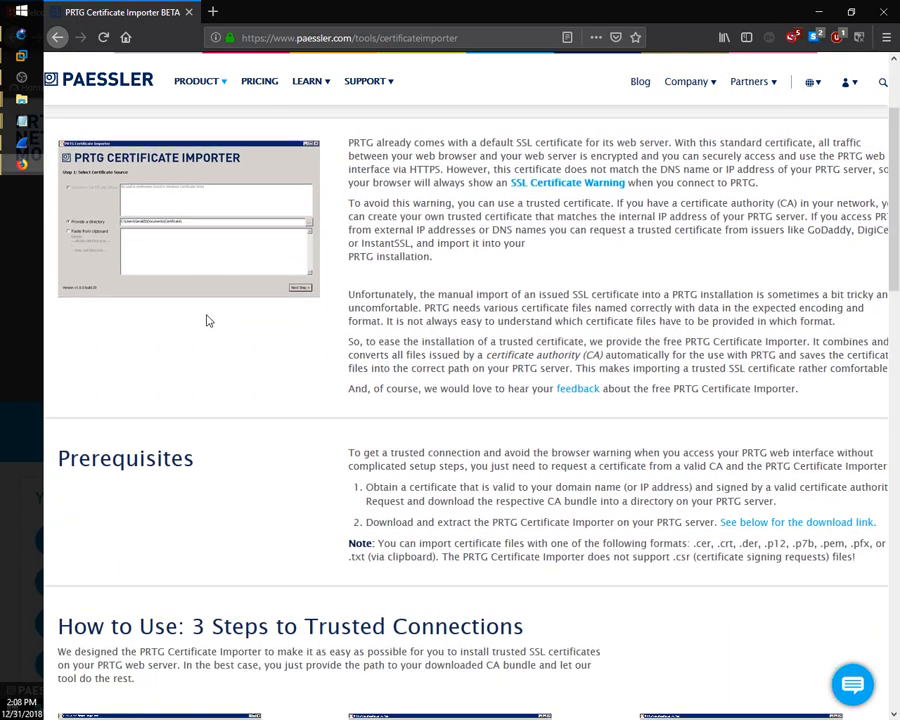
{"action": "scroll", "coordinate": [205, 318], "scroll_direction": "down", "scroll_amount": 8}
{"action": "scroll", "coordinate": [205, 318], "scroll_direction": "down", "scroll_amount": 5}
{"action": "scroll", "coordinate": [205, 318], "scroll_direction": "down", "scroll_amount": 1}
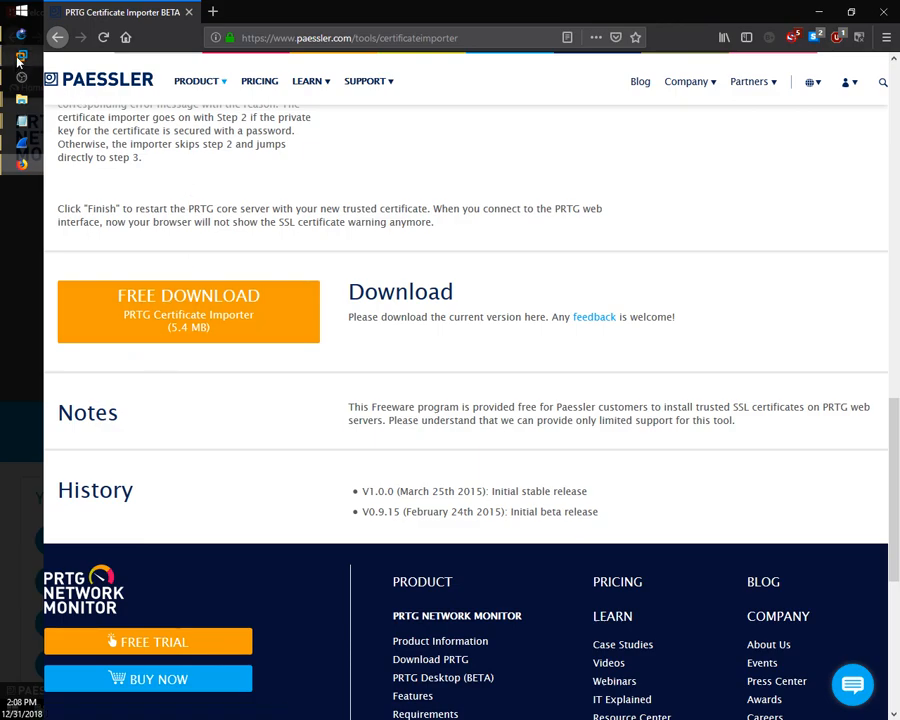
{"action": "mouse_move", "coordinate": [21, 56]}
{"action": "left_click", "coordinate": [64, 258]}
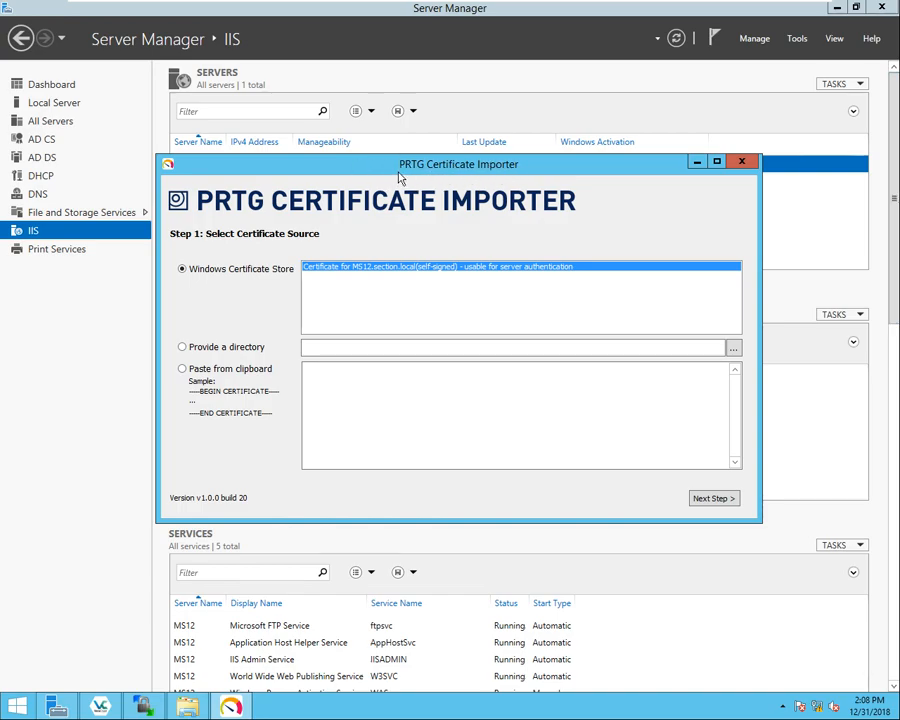
- Shift the PRTG Certificate Importer window slightly upward
{"action": "left_click_drag", "start_coordinate": [378, 170], "coordinate": [373, 154]}
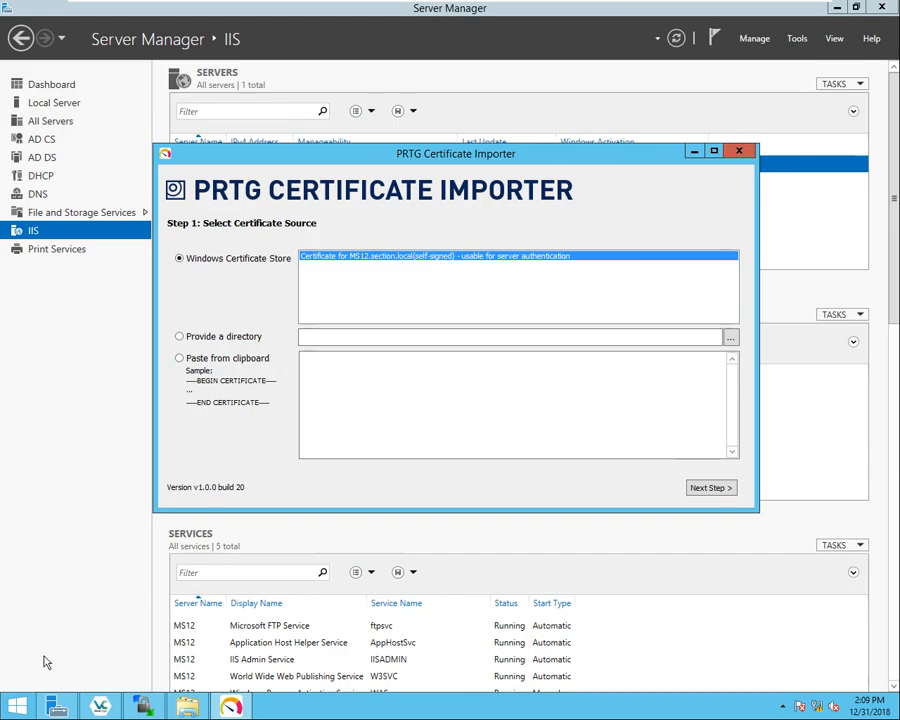
- Launch PuTTY from the Start screen and connect to the saved kali session, maximized
{"action": "left_click", "coordinate": [15, 707]}
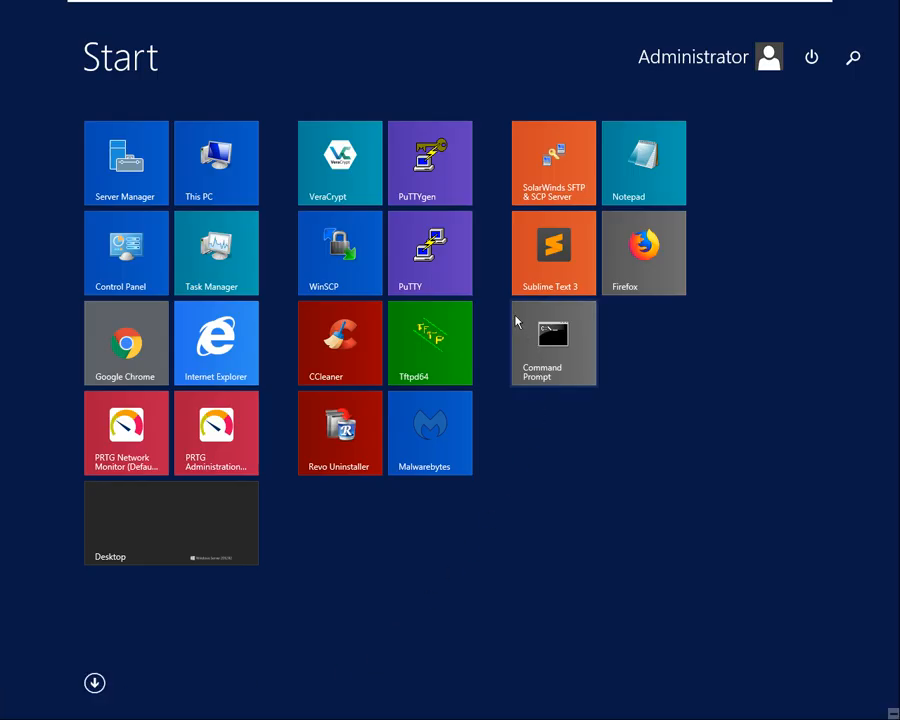
{"action": "left_click", "coordinate": [438, 250]}
{"action": "left_click", "coordinate": [476, 409]}
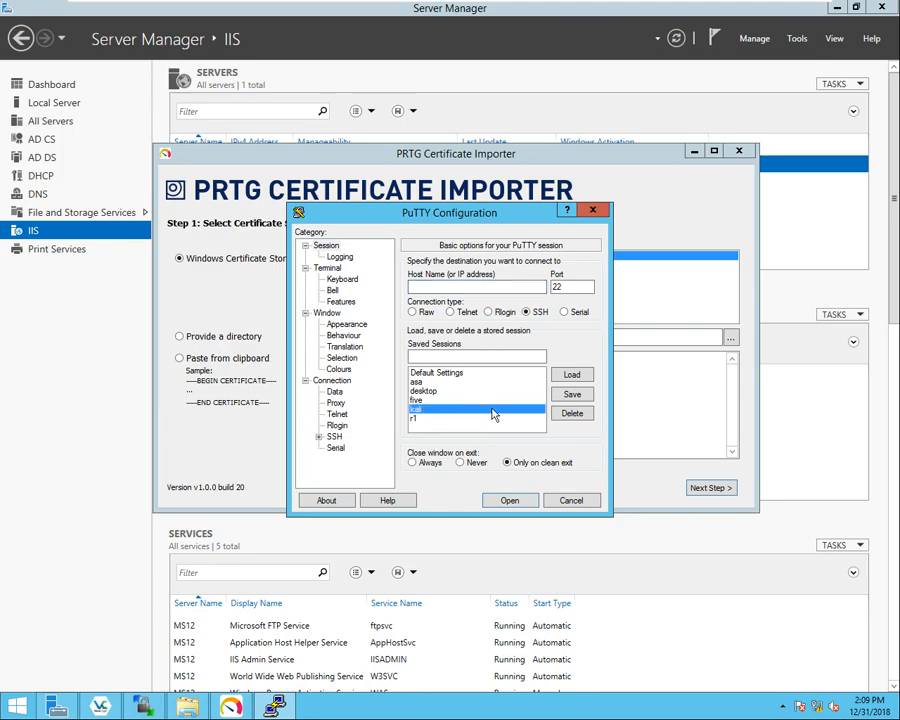
{"action": "left_click", "coordinate": [572, 374]}
{"action": "left_click", "coordinate": [509, 500]}
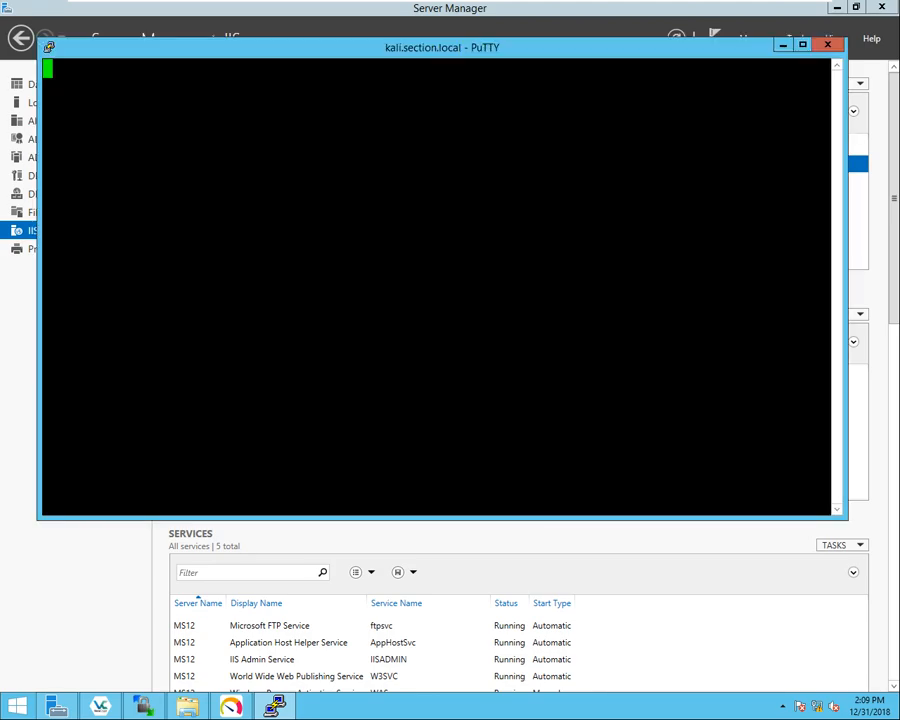
{"action": "double_click", "coordinate": [564, 46]}
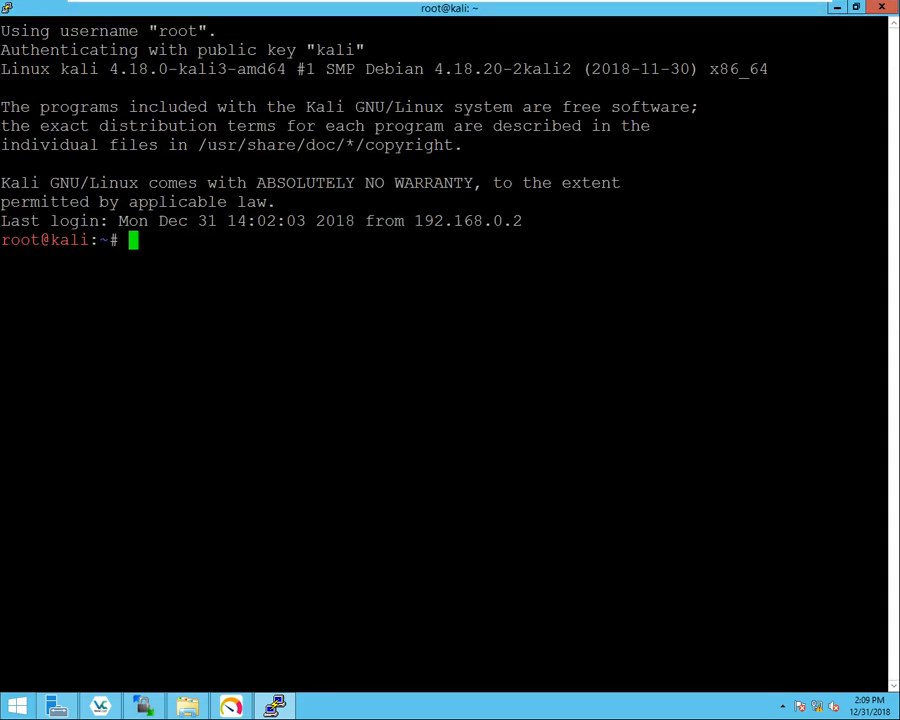
{"action": "type", "text": "clear"}
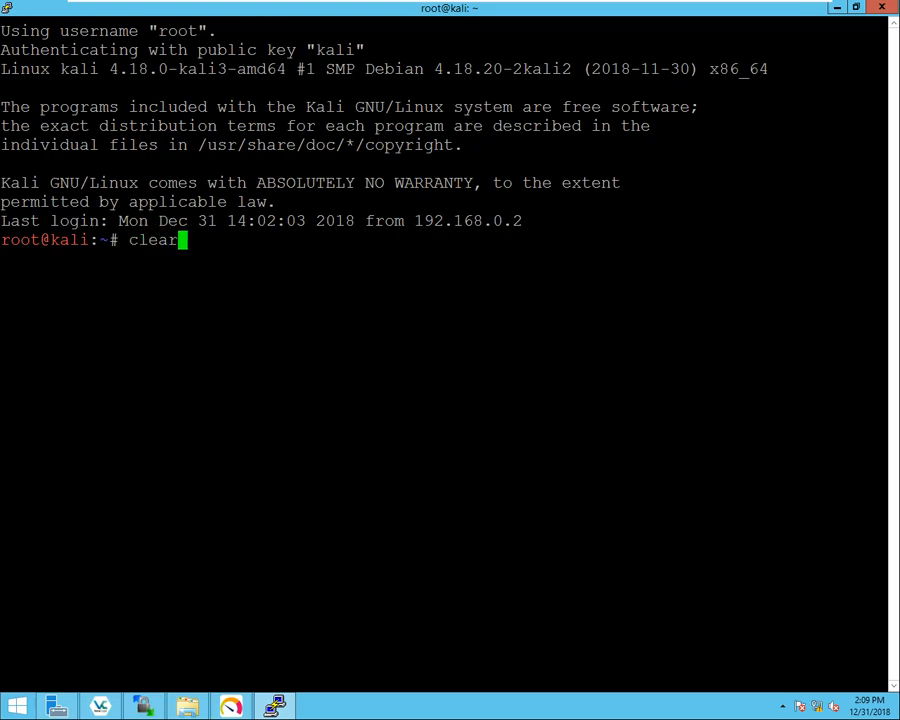
- Create ~/ca with csr and private subfolders, list them, and open /usr/local/ssl/openssl.cnf in nano
{"action": "key", "text": "Return"}
{"action": "key", "text": "Return"}
{"action": "key", "text": "Return"}
{"action": "key", "text": "Return"}
{"action": "key", "text": "Return"}
{"action": "key", "text": "Return"}
{"action": "type", "text": "mk"}
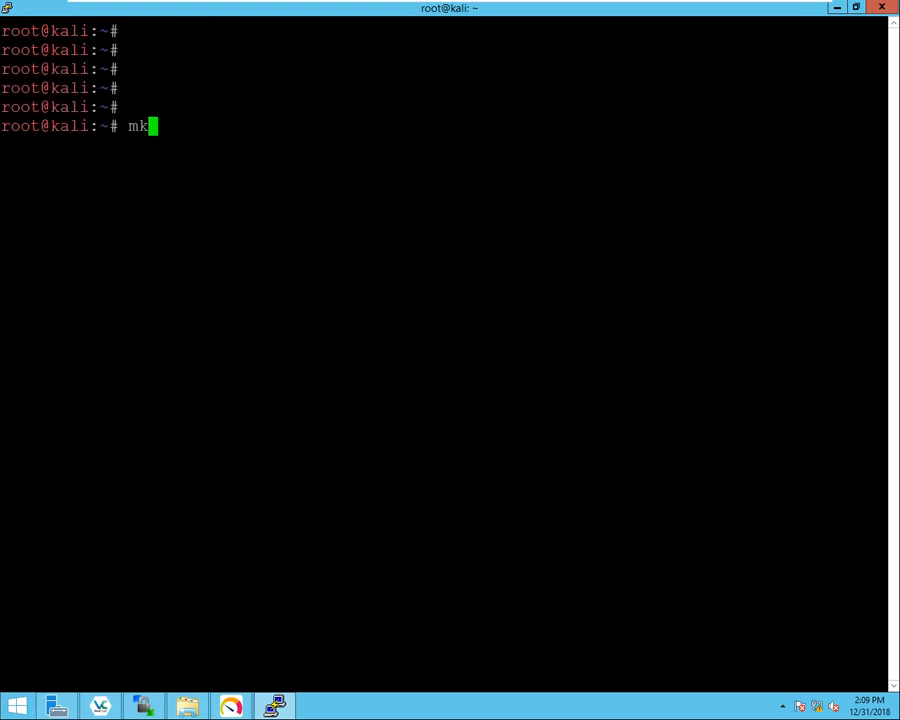
{"action": "type", "text": "dir c"}
{"action": "type", "text": "a"}
{"action": "key", "text": "Return"}
{"action": "type", "text": "cd ca"}
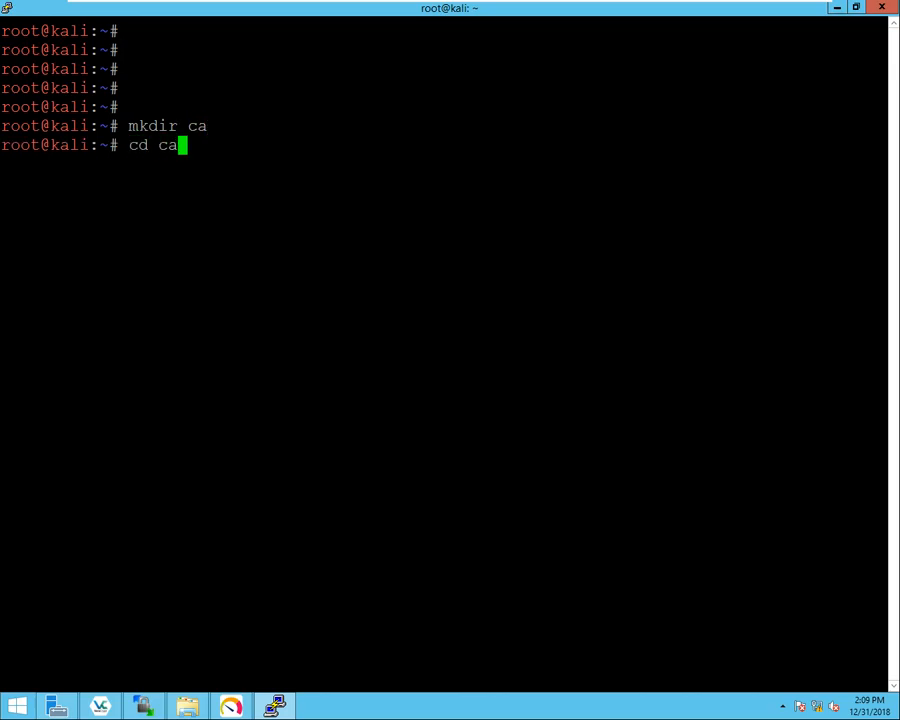
{"action": "key", "text": "Return"}
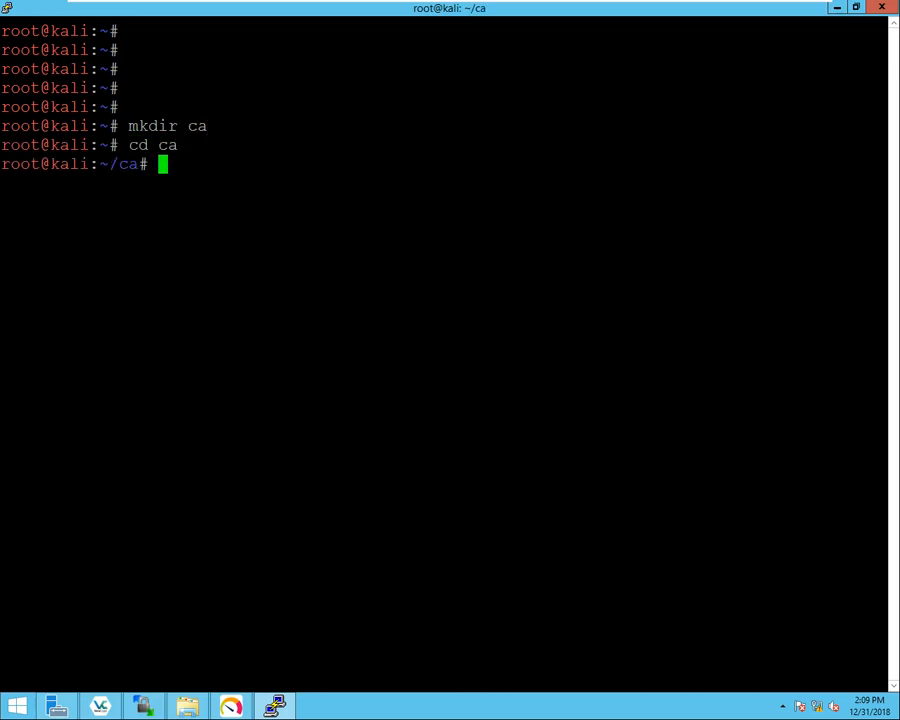
{"action": "type", "text": "mkdir "}
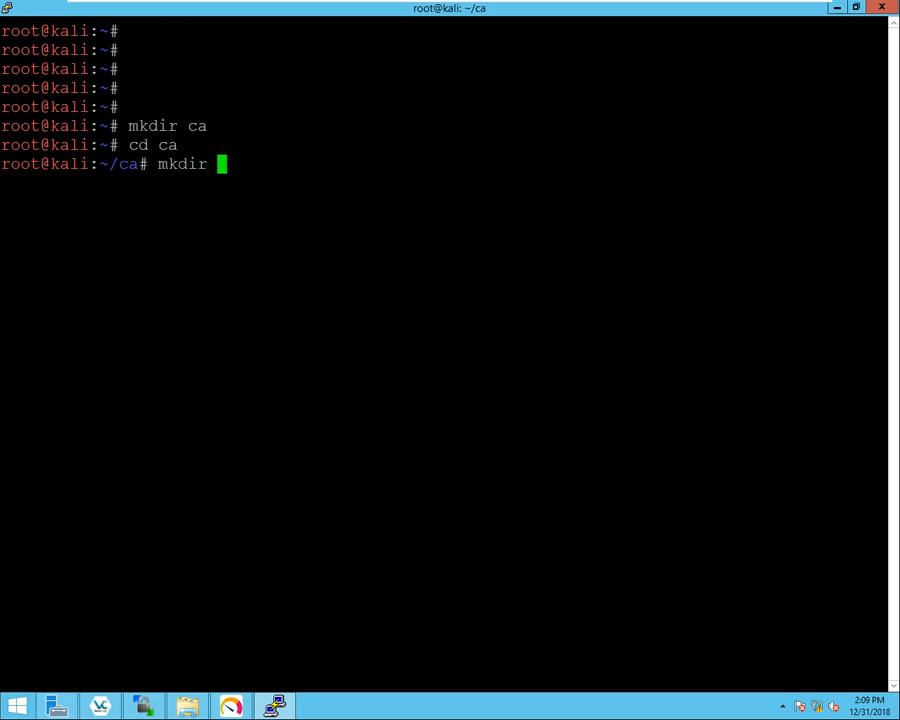
{"action": "type", "text": "csr pri"}
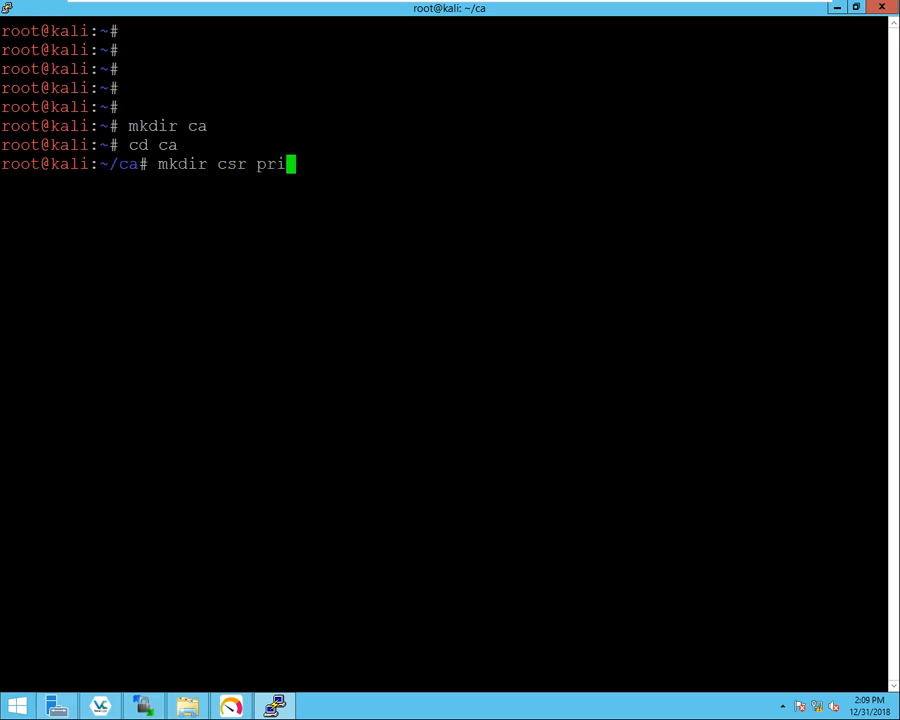
{"action": "type", "text": "vate"}
{"action": "key", "text": "Return"}
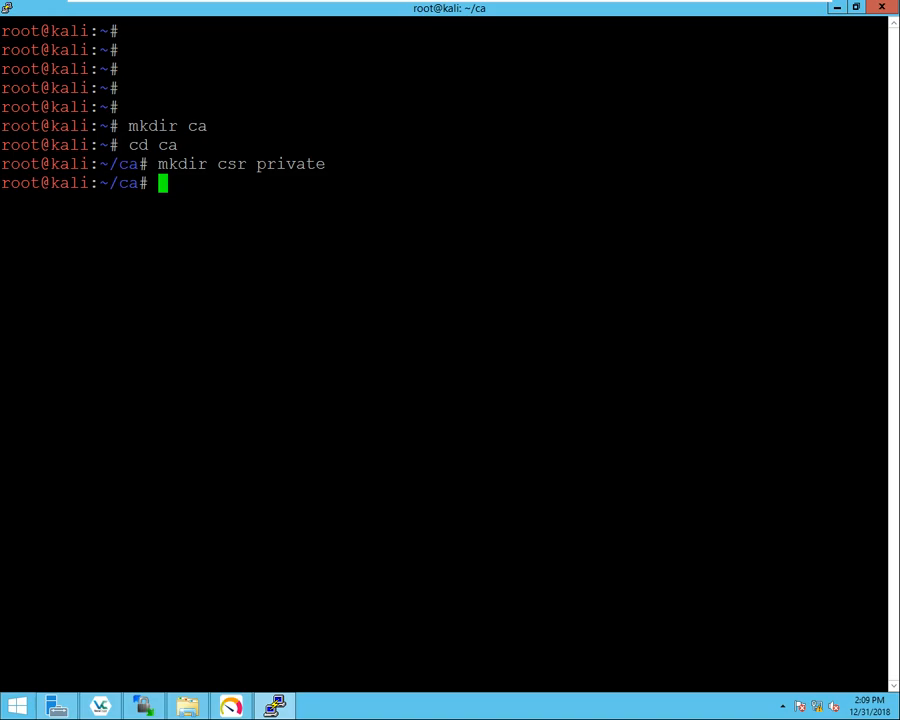
{"action": "key", "text": "Return"}
{"action": "key", "text": "Return"}
{"action": "key", "text": "Return"}
{"action": "type", "text": "s"}
{"action": "key", "text": "BackSpace"}
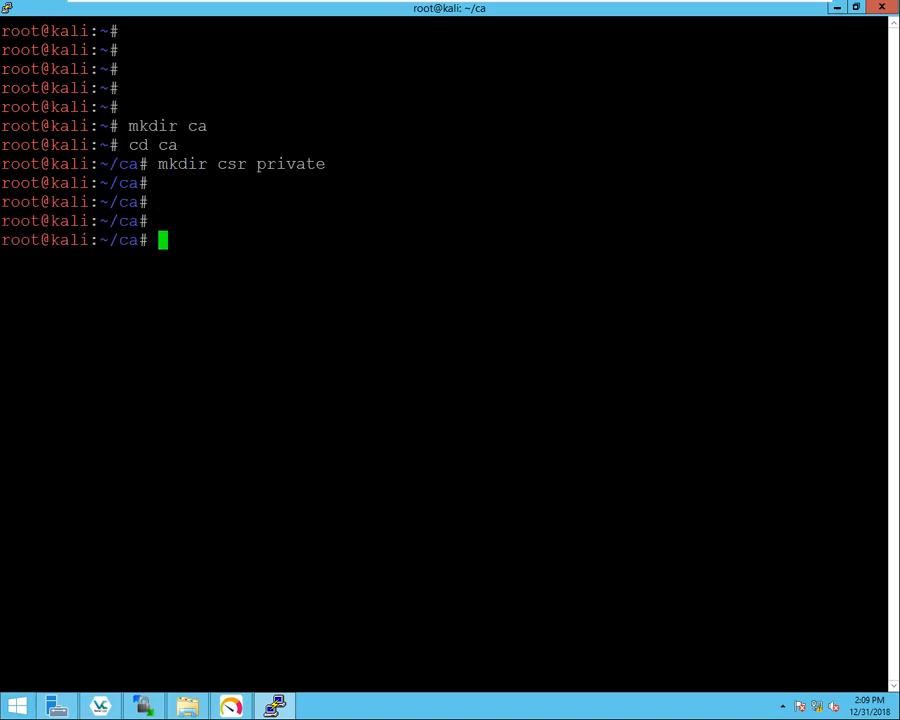
{"action": "type", "text": "ls -l"}
{"action": "key", "text": "Return"}
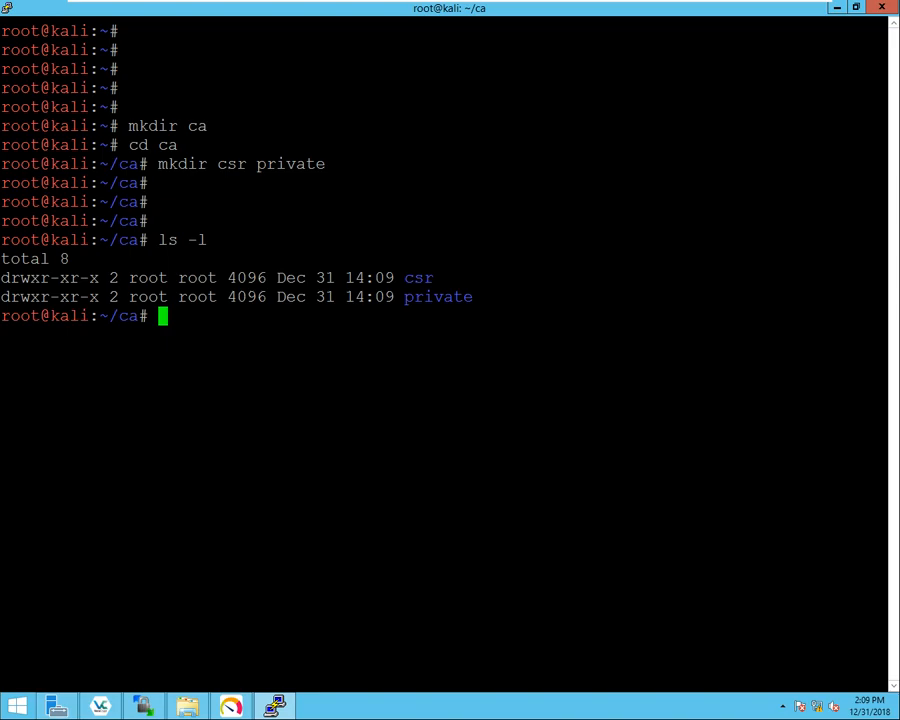
{"action": "type", "text": "nano"}
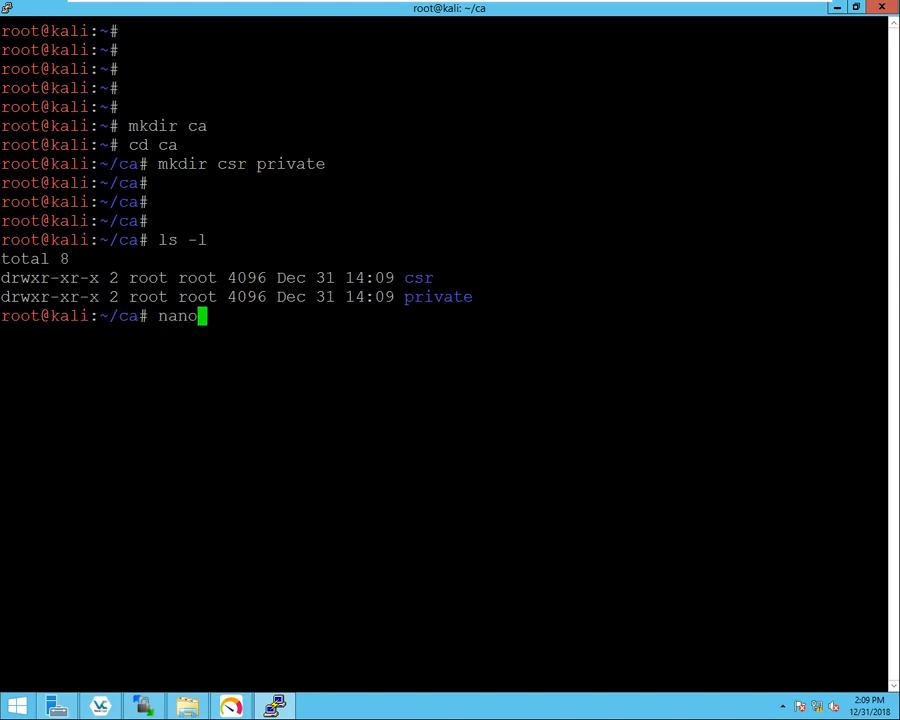
{"action": "type", "text": " /usr/loc"}
{"action": "type", "text": "al/ssl/"}
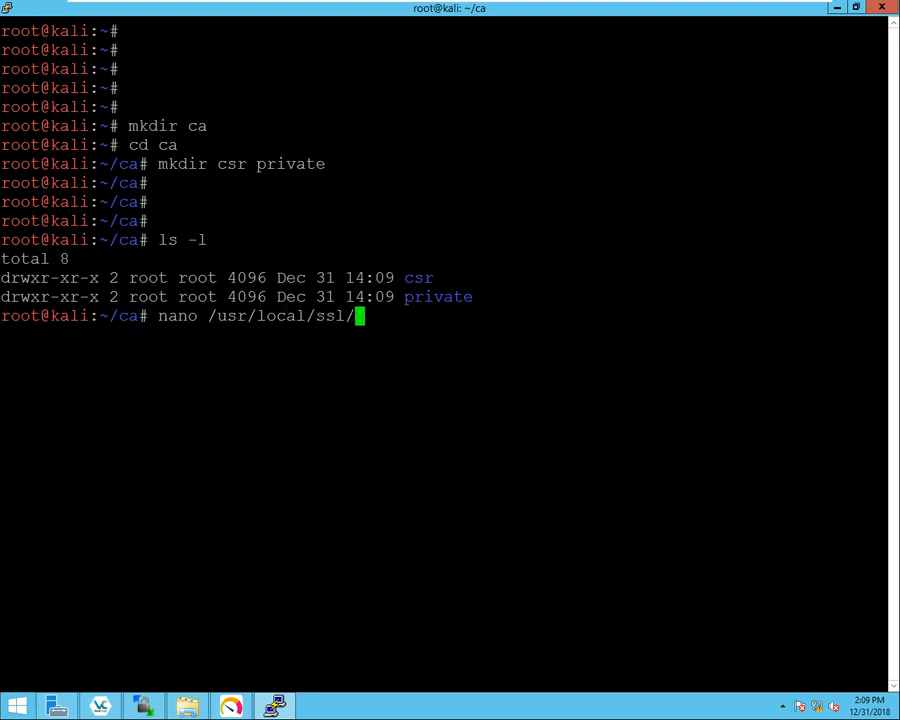
{"action": "type", "text": "openssl.cnf"}
{"action": "key", "text": "Return"}
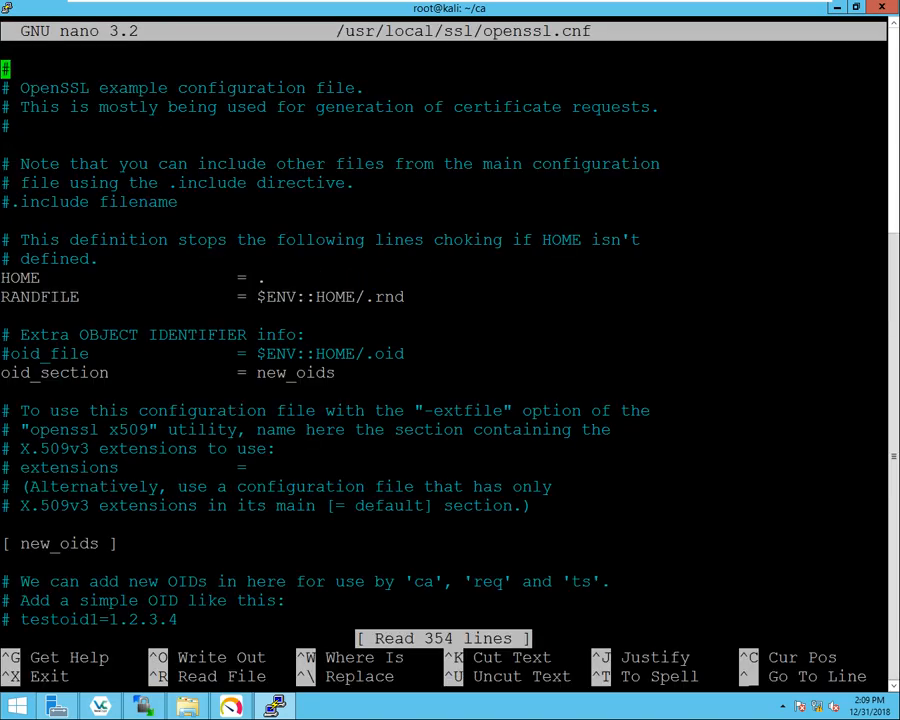
- Uncomment req_extensions = v3_req in the [req] section and move its trailing comment to its own line
{"action": "key", "text": "Down"}
{"action": "key", "text": "Down"}
{"action": "key", "text": "Down"}
{"action": "key", "text": "Down"}
{"action": "key", "text": "Down"}
{"action": "key", "text": "Down"}
{"action": "key", "text": "Down"}
{"action": "key", "text": "Down"}
{"action": "key", "text": "Down"}
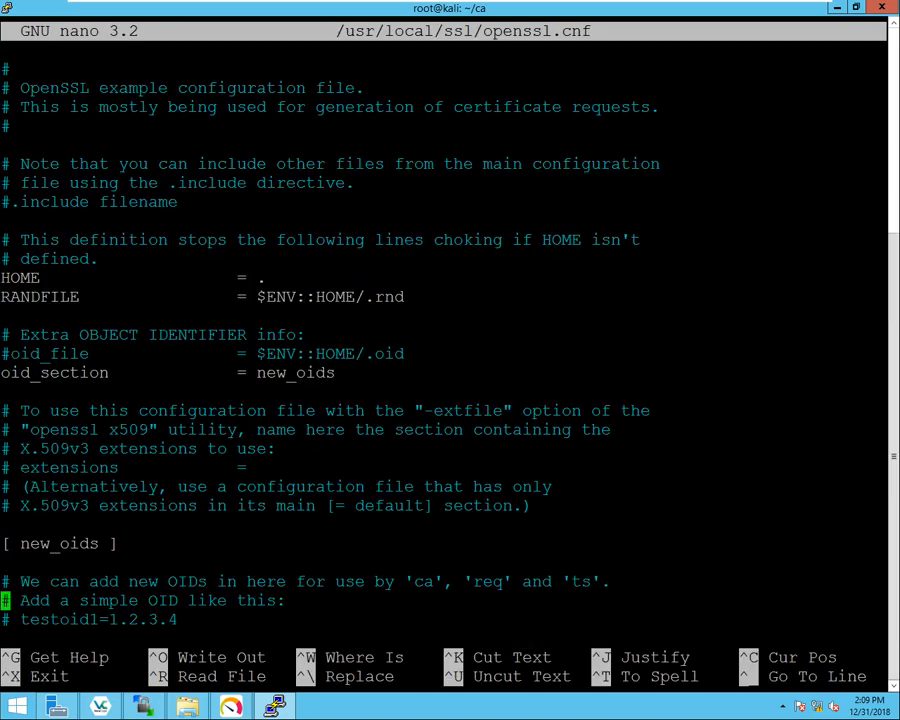
{"action": "key", "text": "Down"}
{"action": "key", "text": "Down"}
{"action": "key", "text": "Down"}
{"action": "key", "text": "Down"}
{"action": "key", "text": "Down"}
{"action": "key", "text": "Down"}
{"action": "key", "text": "Down"}
{"action": "key", "text": "Down"}
{"action": "key", "text": "Down"}
{"action": "key", "text": "Down"}
{"action": "key", "text": "Down"}
{"action": "key", "text": "Down"}
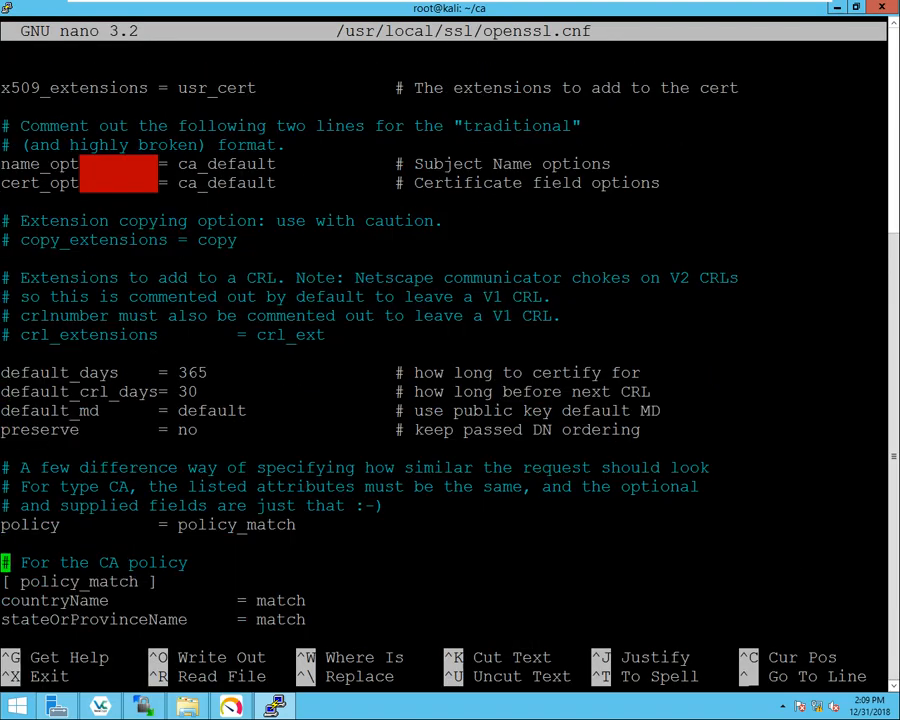
{"action": "key", "text": "Down"}
{"action": "key", "text": "Down"}
{"action": "key", "text": "Down"}
{"action": "key", "text": "Down"}
{"action": "key", "text": "Down"}
{"action": "key", "text": "Down"}
{"action": "key", "text": "Down"}
{"action": "key", "text": "Down"}
{"action": "key", "text": "Down"}
{"action": "key", "text": "Down"}
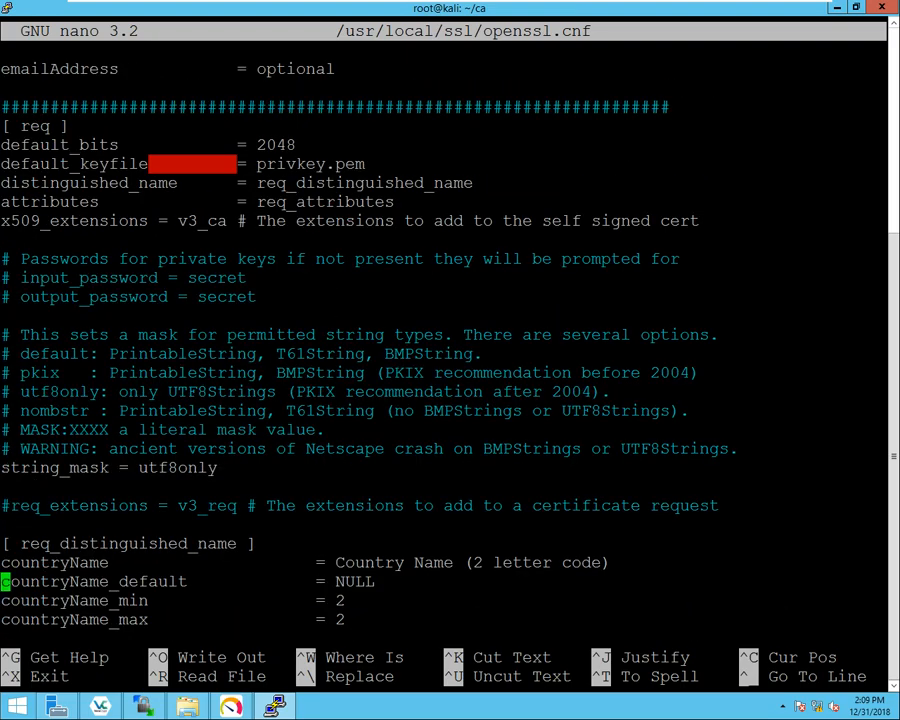
{"action": "key", "text": "Up"}
{"action": "key", "text": "Up"}
{"action": "key", "text": "Up"}
{"action": "key", "text": "Right"}
{"action": "key", "text": "BackSpace"}
{"action": "key", "text": "ctrl+Right"}
{"action": "key", "text": "ctrl+Right"}
{"action": "key", "text": "ctrl+Right"}
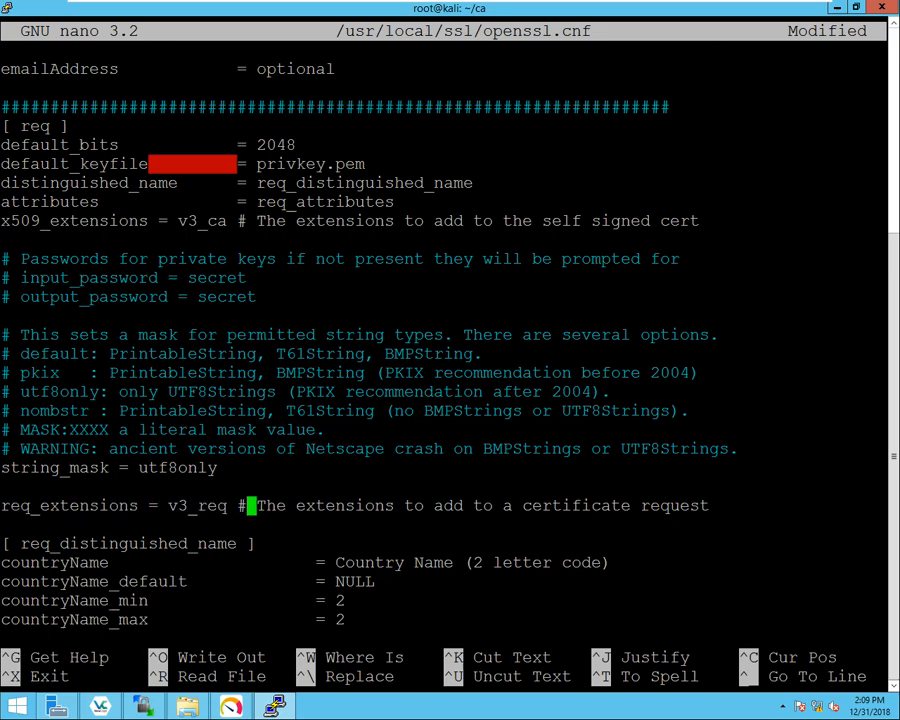
{"action": "key", "text": "Left"}
{"action": "key", "text": "Return"}
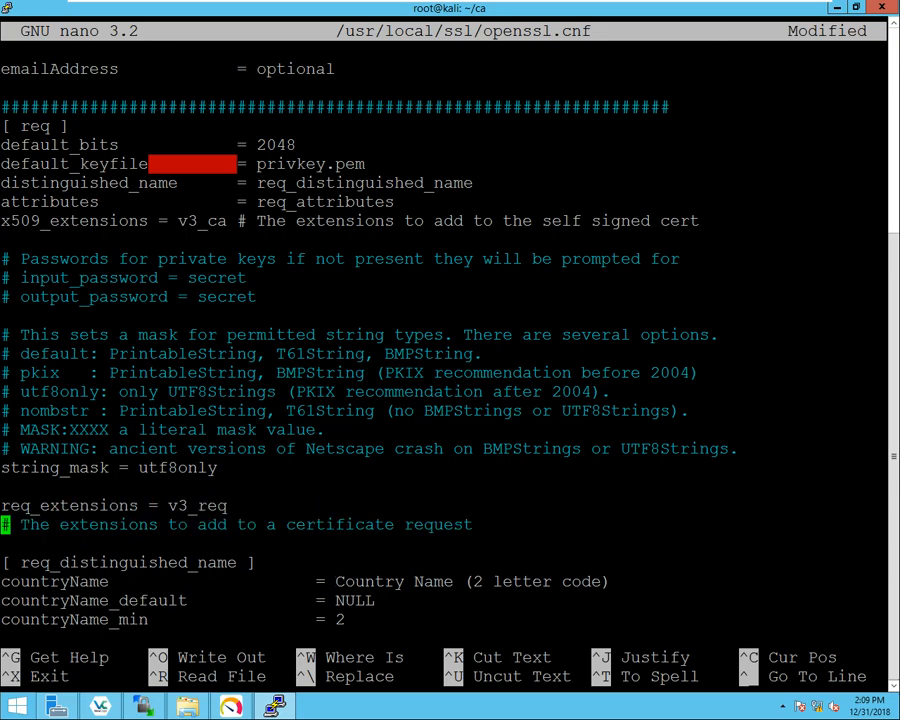
- Review the req_extensions = v3_req line and move down toward the v3_req section
{"action": "key", "text": "Up"}
{"action": "key", "text": "Right"}
{"action": "key", "text": "Right"}
{"action": "key", "text": "Right"}
{"action": "key", "text": "Right"}
{"action": "key", "text": "ctrl+Right"}
{"action": "key", "text": "ctrl+Right"}
{"action": "key", "text": "Right"}
{"action": "key", "text": "Right"}
{"action": "key", "text": "Right"}
{"action": "key", "text": "Right"}
{"action": "key", "text": "Right"}
{"action": "key", "text": "Right"}
{"action": "key", "text": "Left"}
{"action": "key", "text": "Left"}
{"action": "key", "text": "Left"}
{"action": "key", "text": "Left"}
{"action": "key", "text": "Left"}
{"action": "key", "text": "Left"}
{"action": "key", "text": "Right"}
{"action": "key", "text": "Right"}
{"action": "key", "text": "Right"}
{"action": "key", "text": "Right"}
{"action": "key", "text": "Right"}
{"action": "key", "text": "Left"}
{"action": "key", "text": "ctrl+Left"}
{"action": "key", "text": "ctrl+Left"}
{"action": "key", "text": "Home"}
{"action": "key", "text": "Down"}
{"action": "key", "text": "Down"}
{"action": "key", "text": "Down"}
{"action": "key", "text": "Down"}
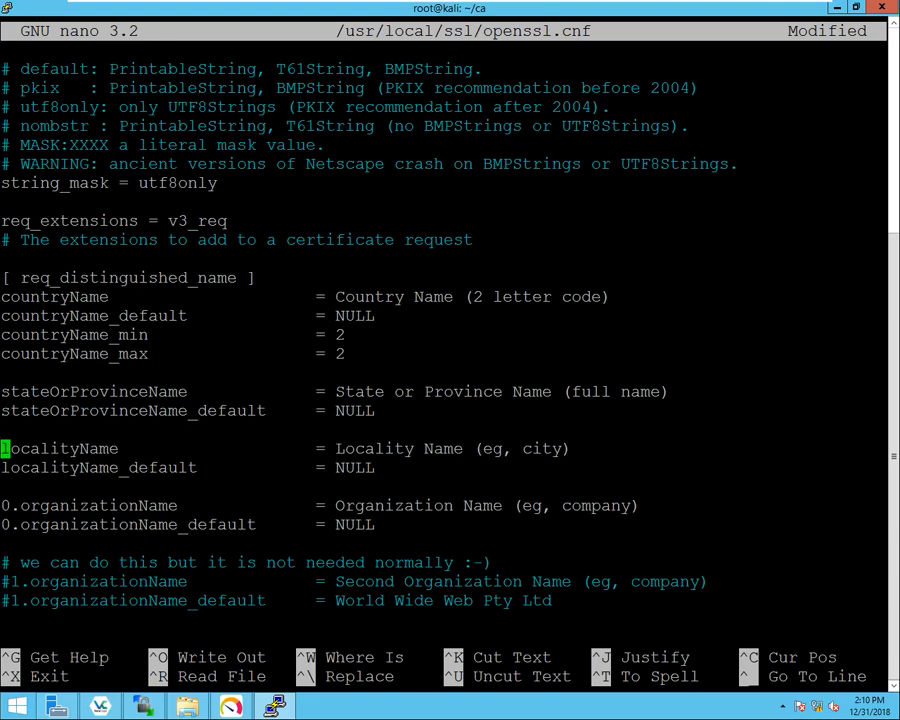
{"action": "key", "text": "Down"}
{"action": "key", "text": "Down"}
{"action": "key", "text": "Down"}
{"action": "key", "text": "Down"}
{"action": "key", "text": "Down"}
{"action": "key", "text": "Down"}
{"action": "key", "text": "Down"}
{"action": "key", "text": "Down"}
{"action": "key", "text": "Down"}
{"action": "key", "text": "Down"}
{"action": "key", "text": "Down"}
{"action": "key", "text": "Down"}
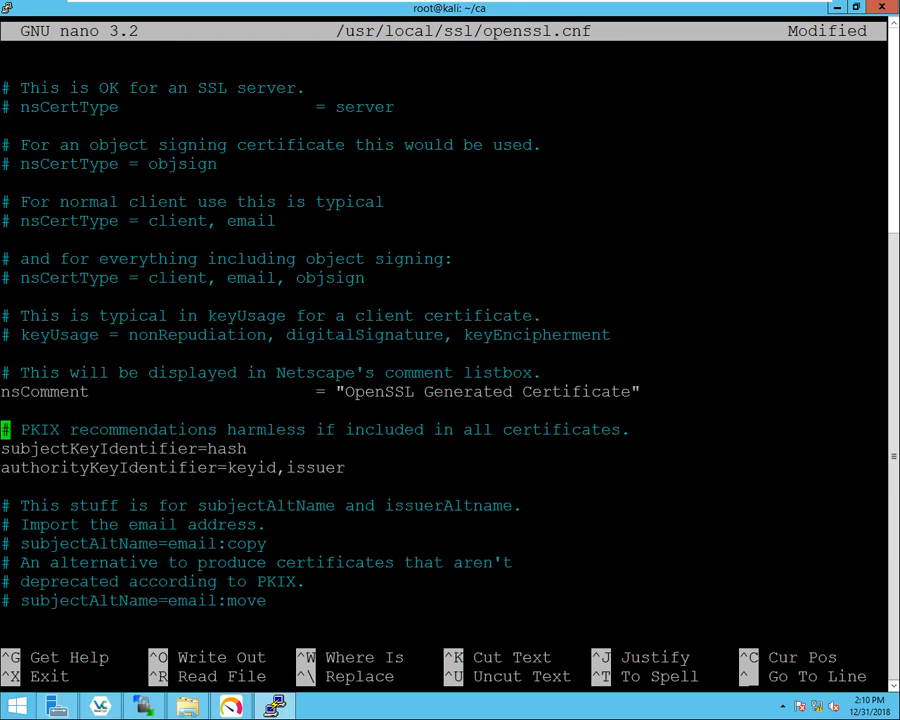
{"action": "key", "text": "Down"}
{"action": "key", "text": "Down"}
{"action": "key", "text": "Down"}
{"action": "key", "text": "Down"}
{"action": "key", "text": "Down"}
{"action": "key", "text": "Down"}
{"action": "key", "text": "Up"}
{"action": "key", "text": "Up"}
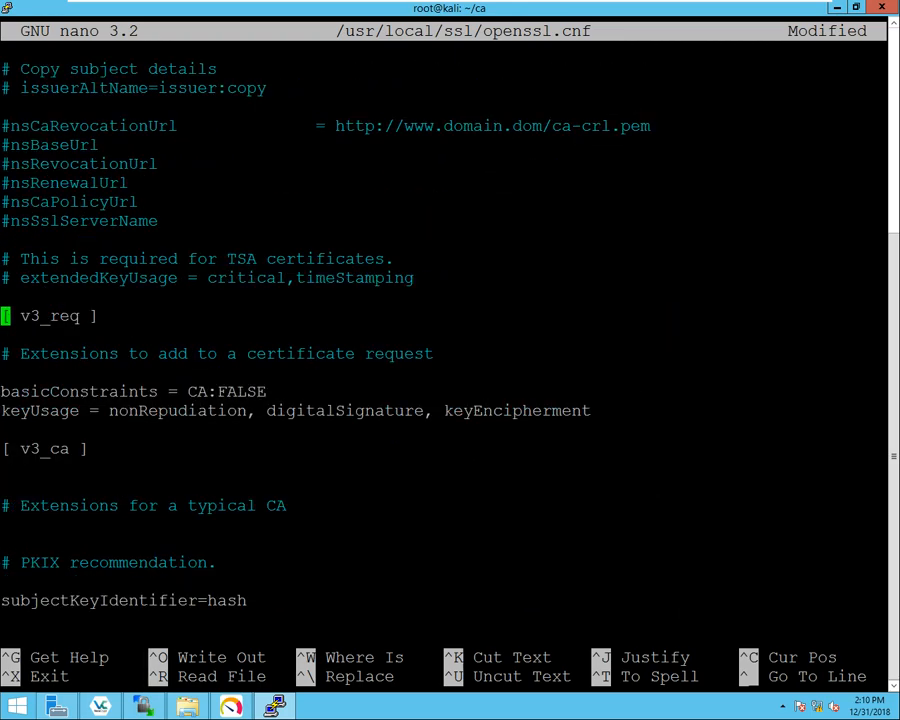
{"action": "key", "text": "Down"}
{"action": "key", "text": "Down"}
{"action": "key", "text": "Down"}
{"action": "key", "text": "Down"}
{"action": "key", "text": "Down"}
{"action": "key", "text": "Down"}
{"action": "type", "text": "su"}
{"action": "type", "text": "bjer"}
{"action": "key", "text": "BackSpace"}
{"action": "type", "text": "ctAl"}
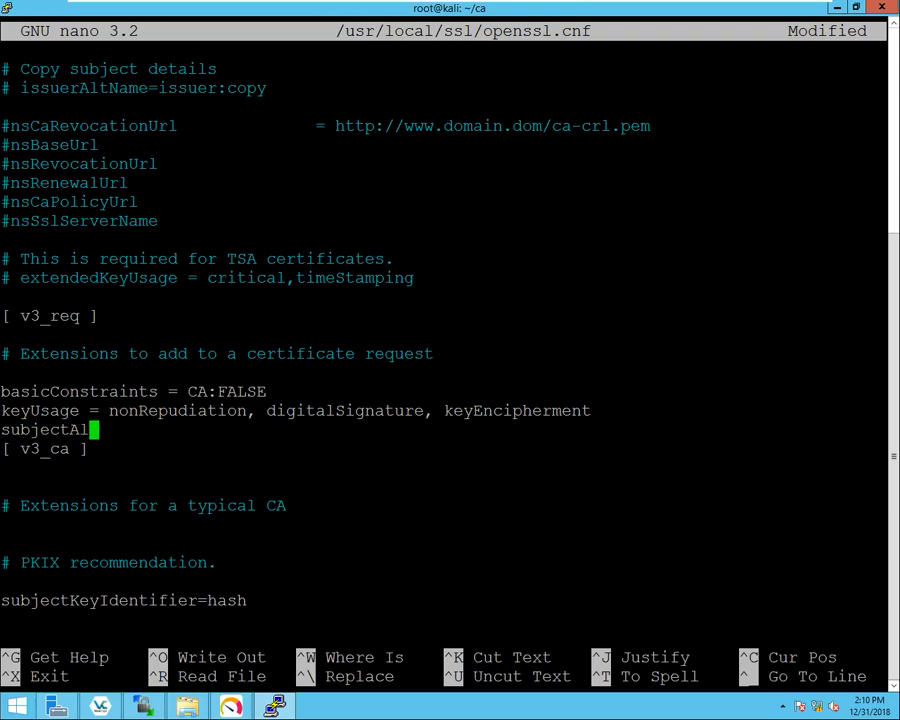
{"action": "type", "text": "tName "}
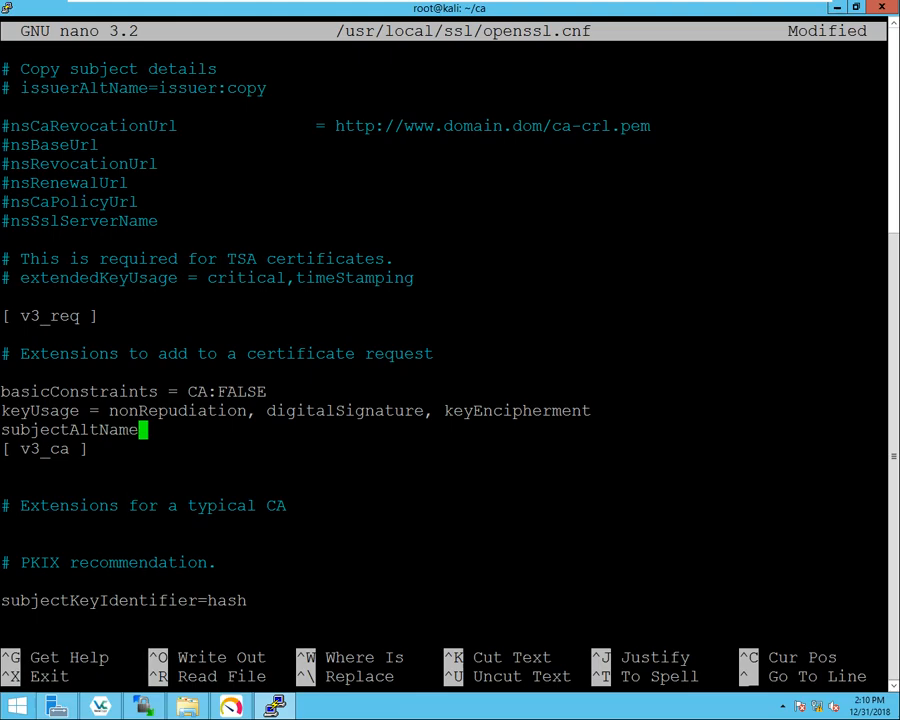
{"action": "type", "text": "= @"}
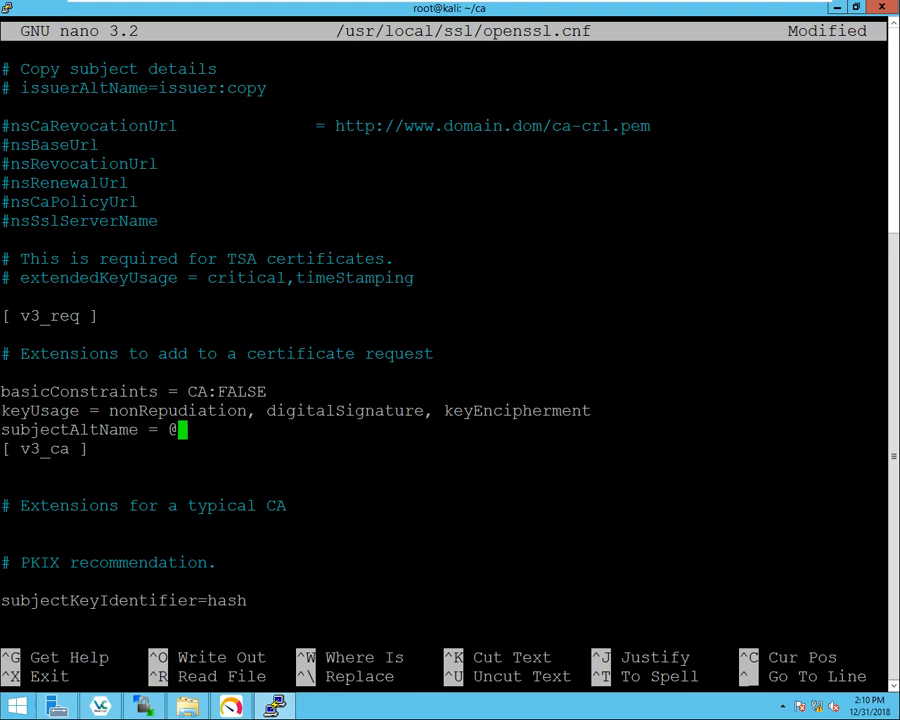
{"action": "type", "text": "alt"}
{"action": "type", "text": "_names"}
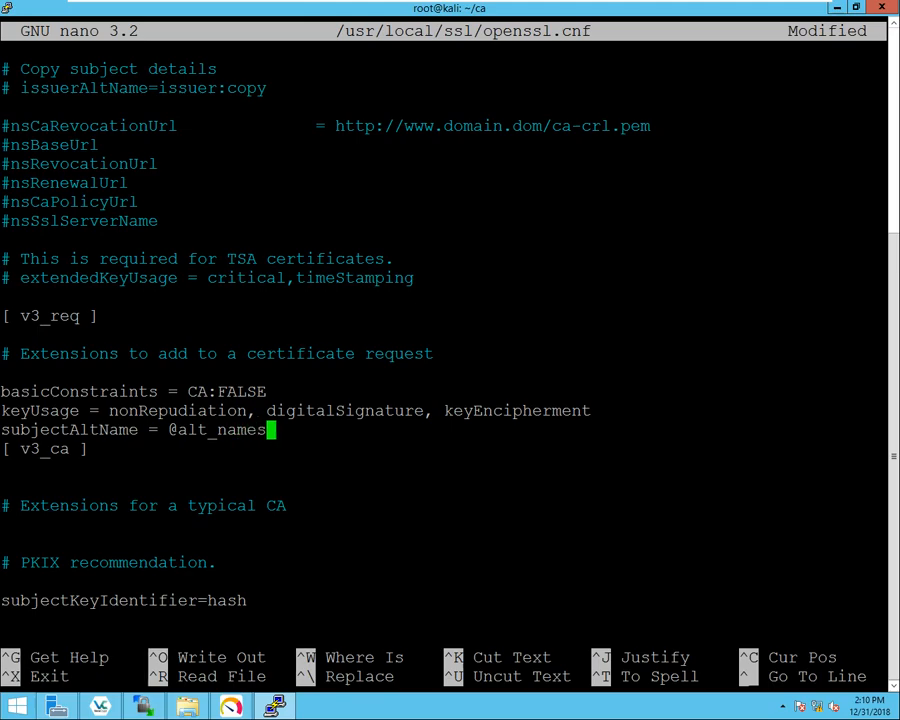
{"action": "key", "text": "Return"}
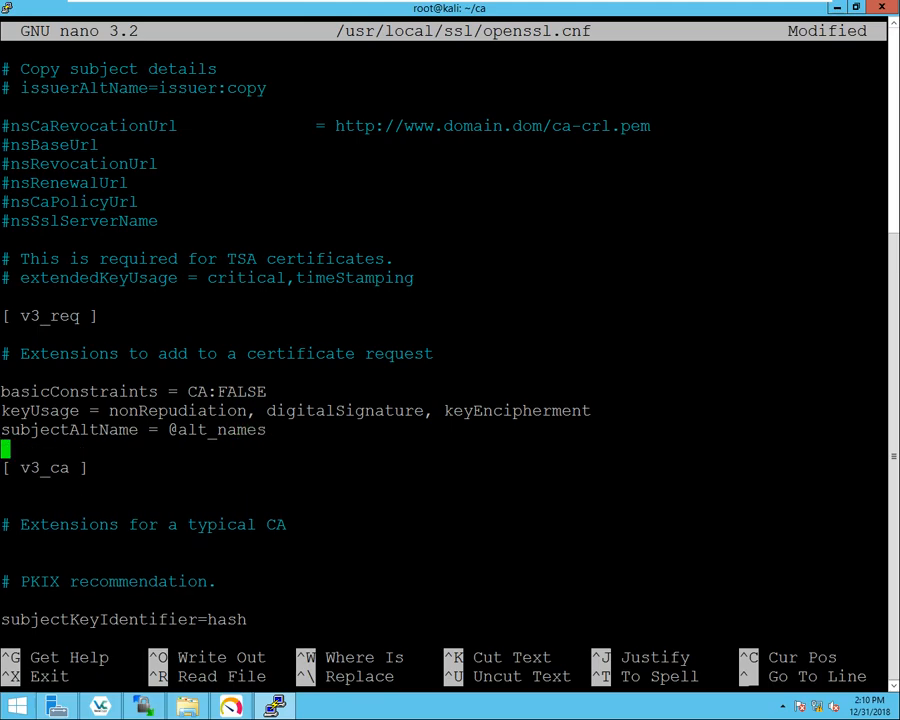
{"action": "type", "text": "["}
{"action": "type", "text": "alt_name"}
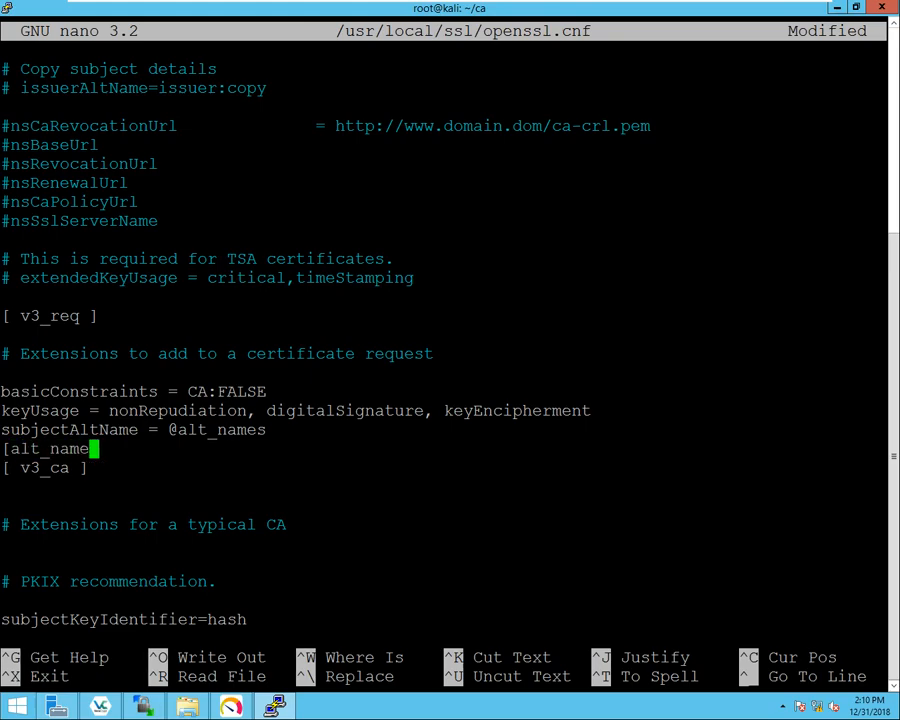
{"action": "type", "text": "s]"}
- Add DNS.1 = ms12.section.local, IP.1 = 127.0.0.1 and IP.2 = 192.168.0.2 under [alt_names]
{"action": "key", "text": "Return"}
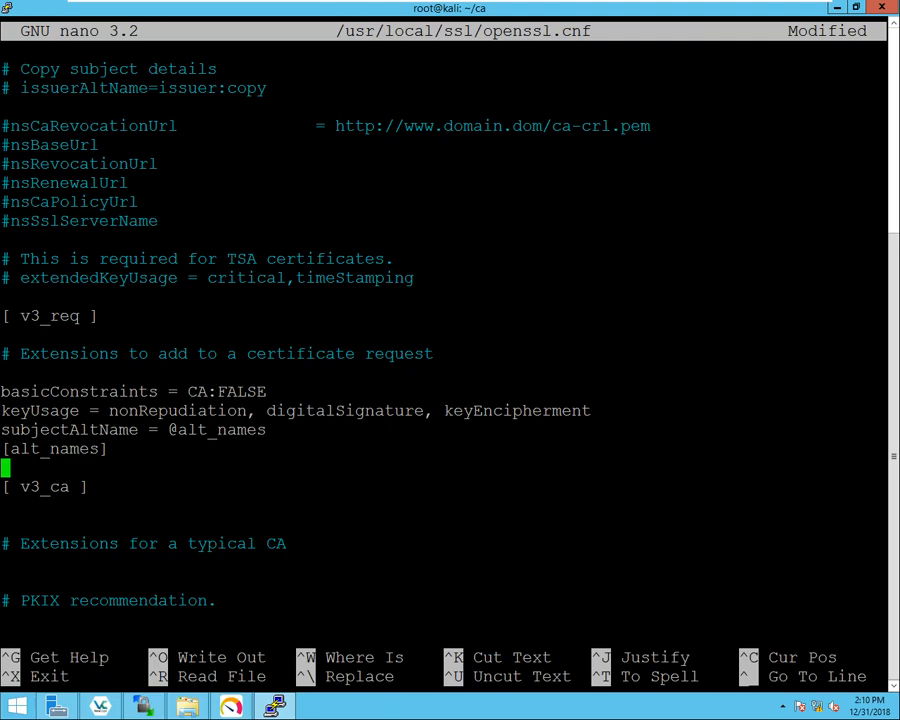
{"action": "type", "text": "DNS"}
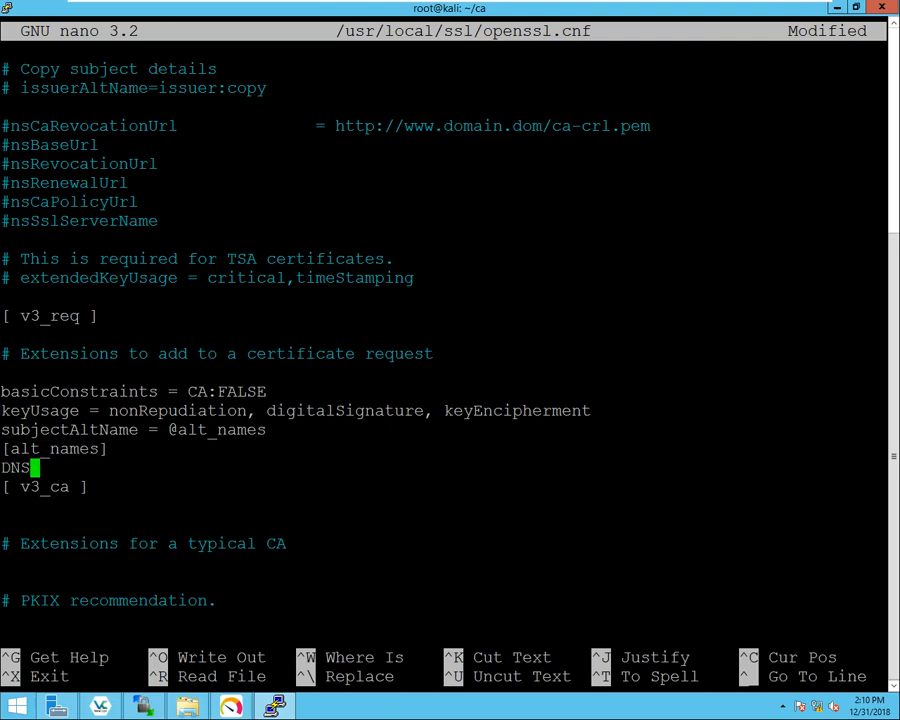
{"action": "type", "text": ".1 = "}
{"action": "type", "text": "ms"}
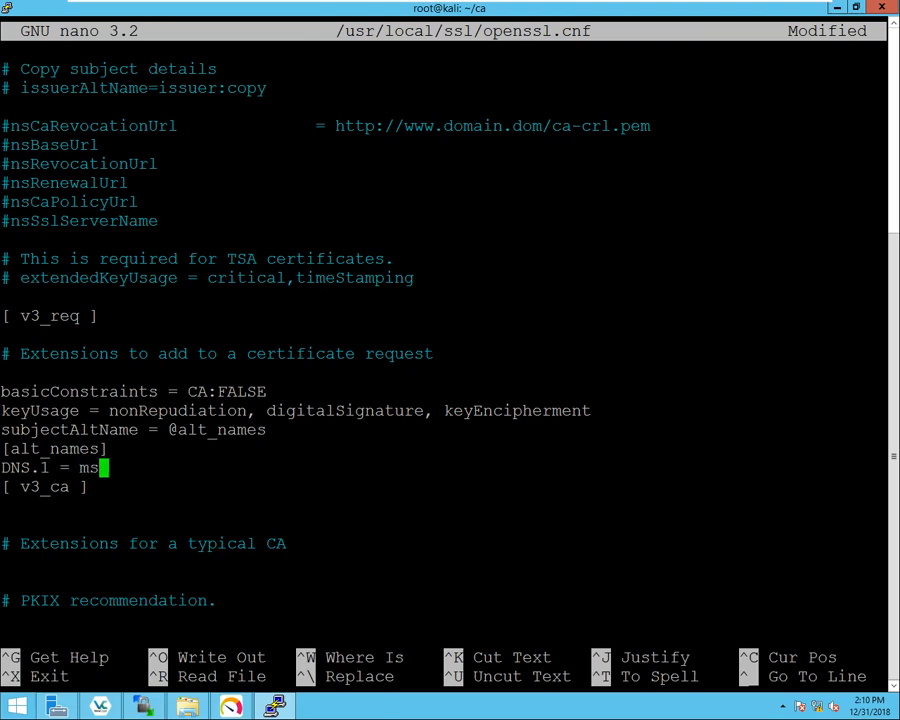
{"action": "type", "text": "12.section.l"}
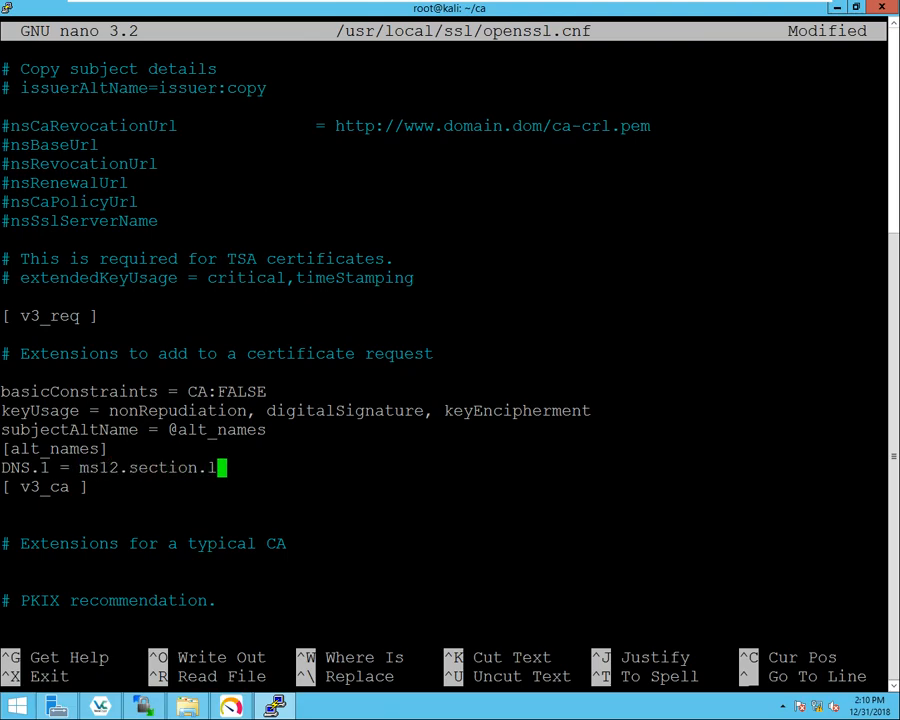
{"action": "type", "text": "ocal"}
{"action": "key", "text": "Return"}
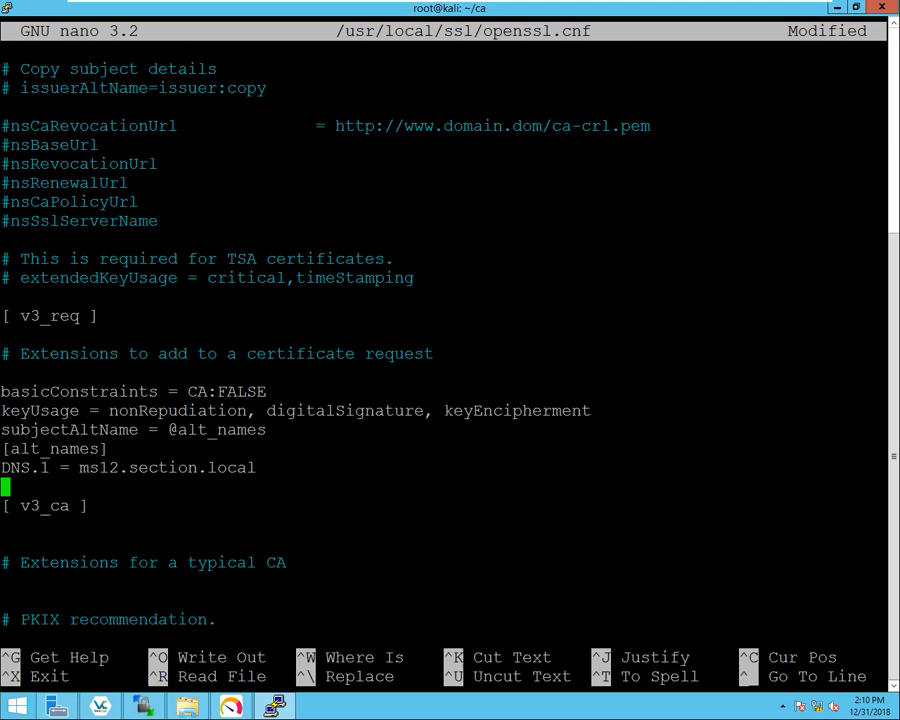
{"action": "type", "text": "IP.1 "}
{"action": "type", "text": "= 1"}
{"action": "type", "text": "27"}
{"action": "key", "text": "BackSpace"}
{"action": "key", "text": "BackSpace"}
{"action": "type", "text": "27"}
{"action": "type", "text": ".0.0.1"}
{"action": "key", "text": "Return"}
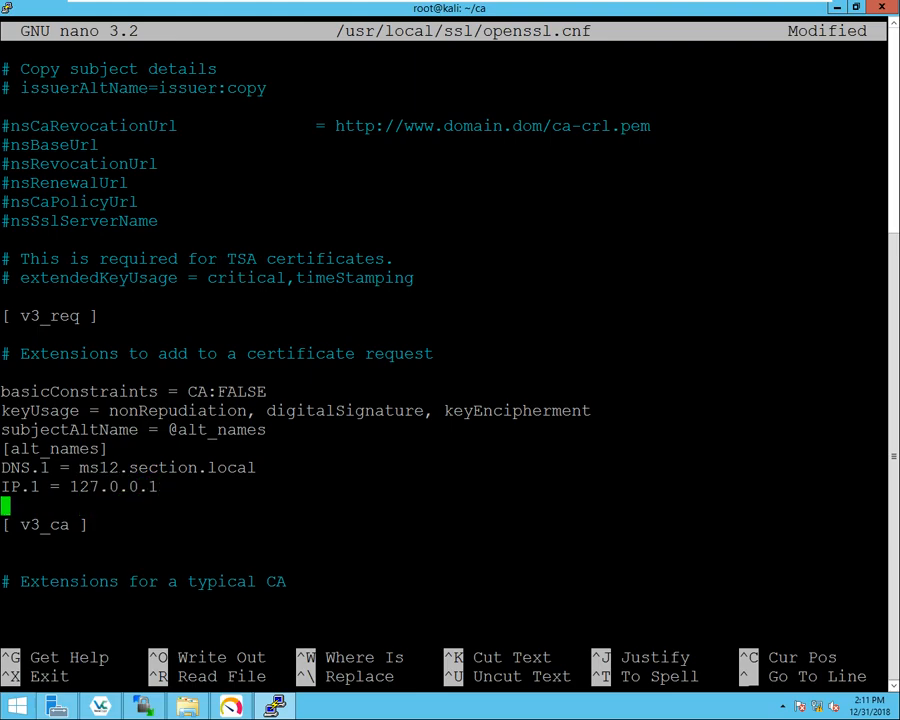
{"action": "type", "text": "IP.2 "}
{"action": "type", "text": "= 192.168.0.2"}
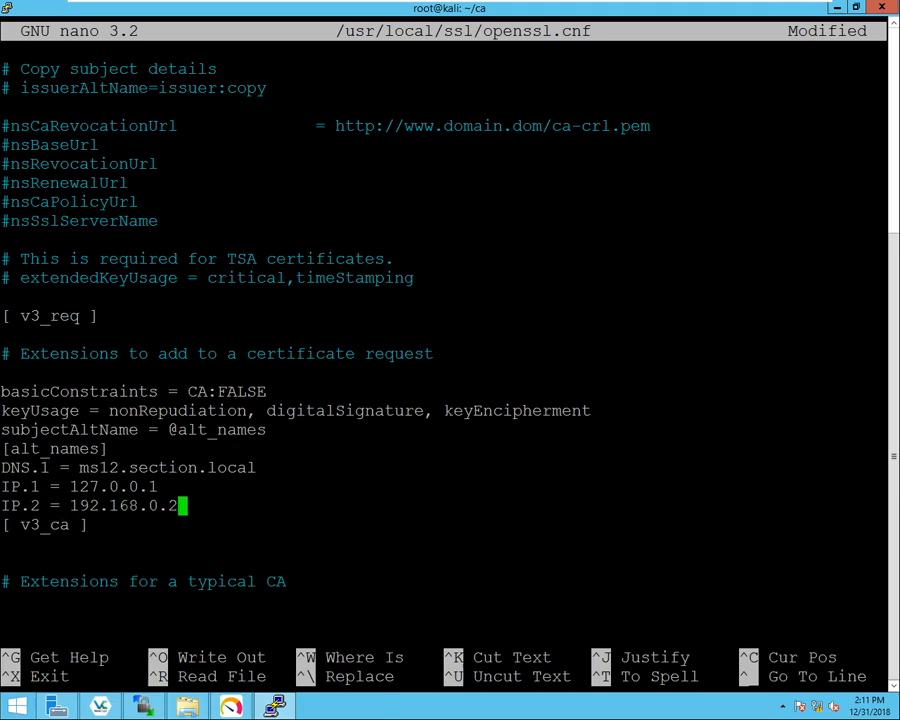
{"action": "key", "text": "Return"}
{"action": "type", "text": "UIR"}
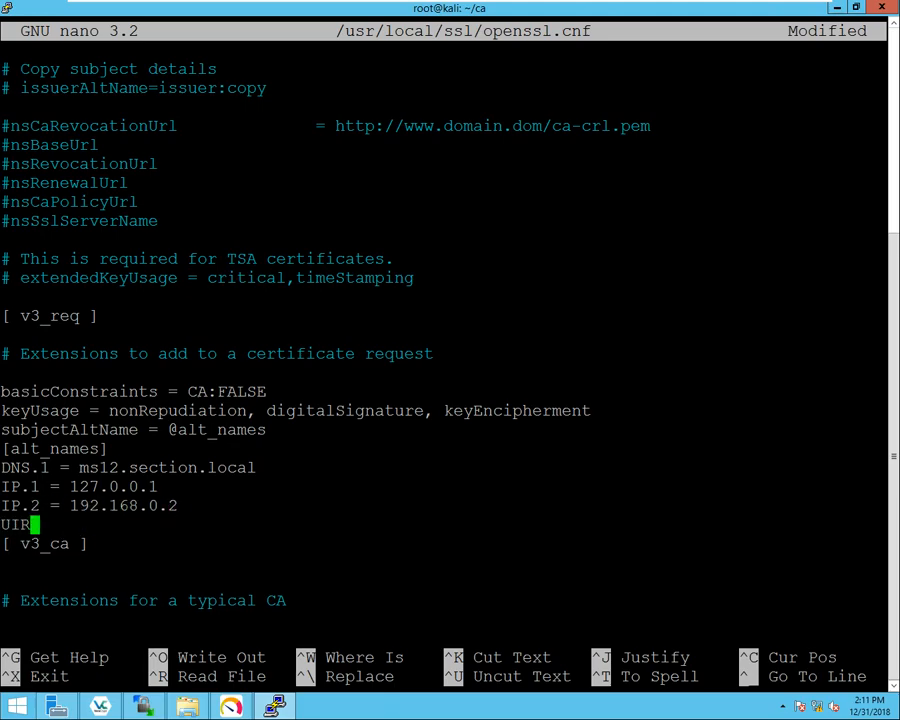
- Add the URI.1 welcome.htm URL entry, then save openssl.cnf and quit nano
{"action": "key", "text": "BackSpace"}
{"action": "key", "text": "BackSpace"}
{"action": "type", "text": "RI.1 "}
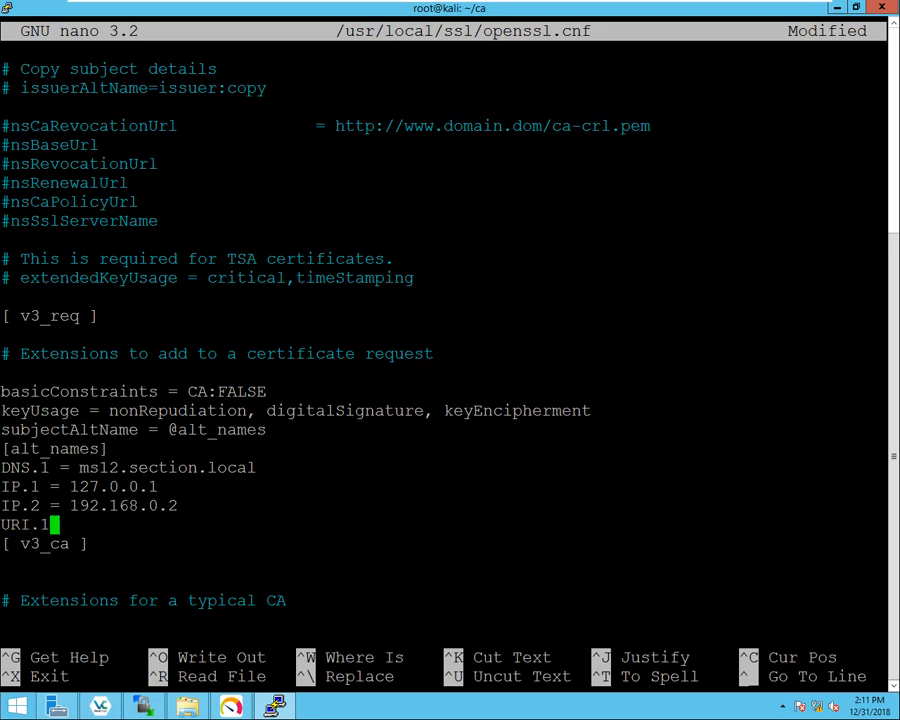
{"action": "type", "text": "= h"}
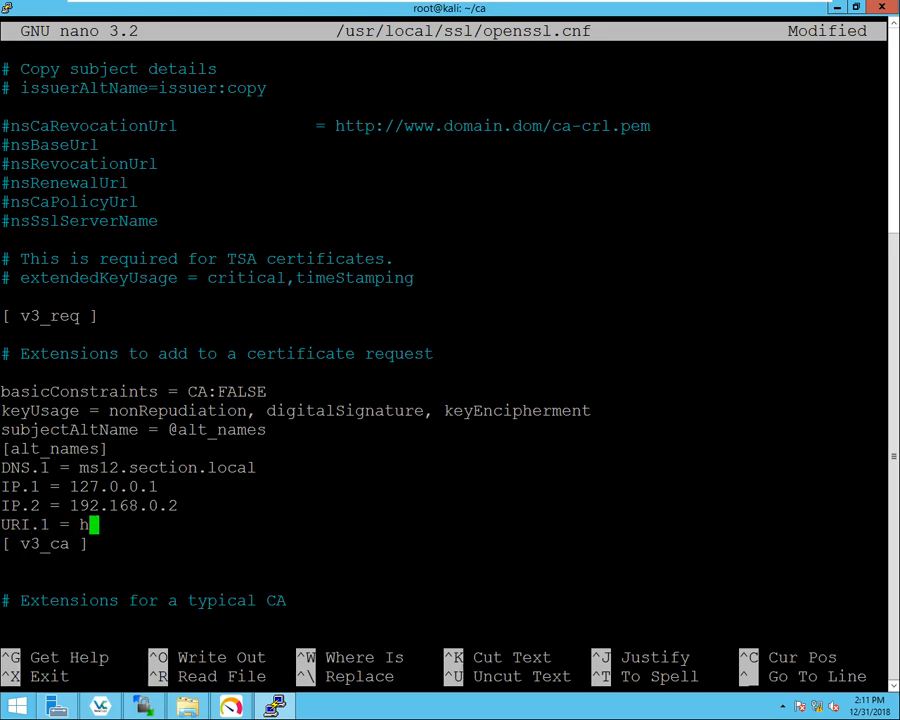
{"action": "type", "text": "ttps:/"}
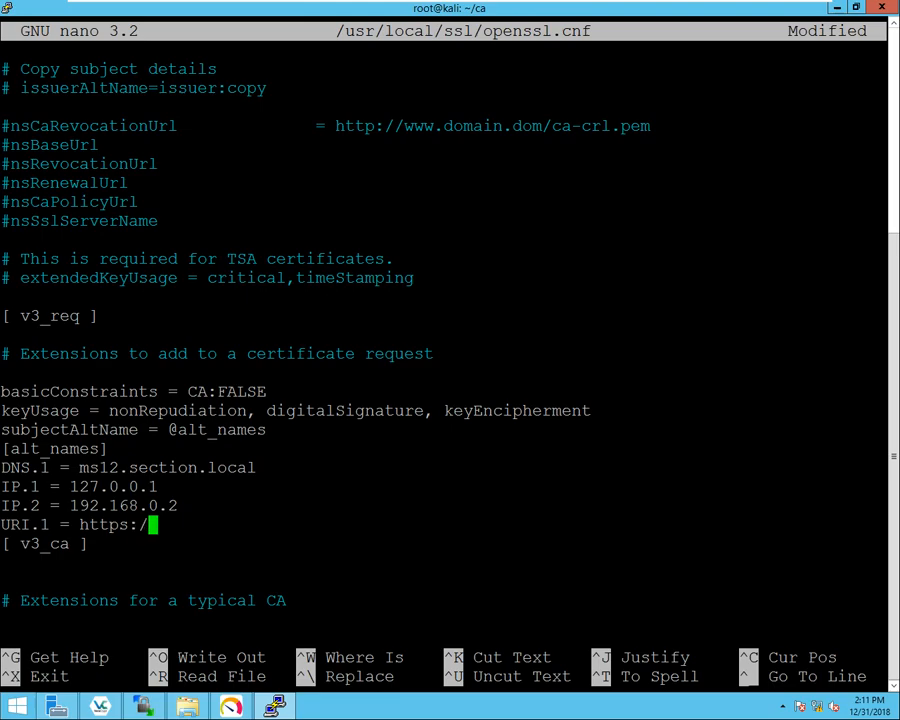
{"action": "type", "text": "/ms1"}
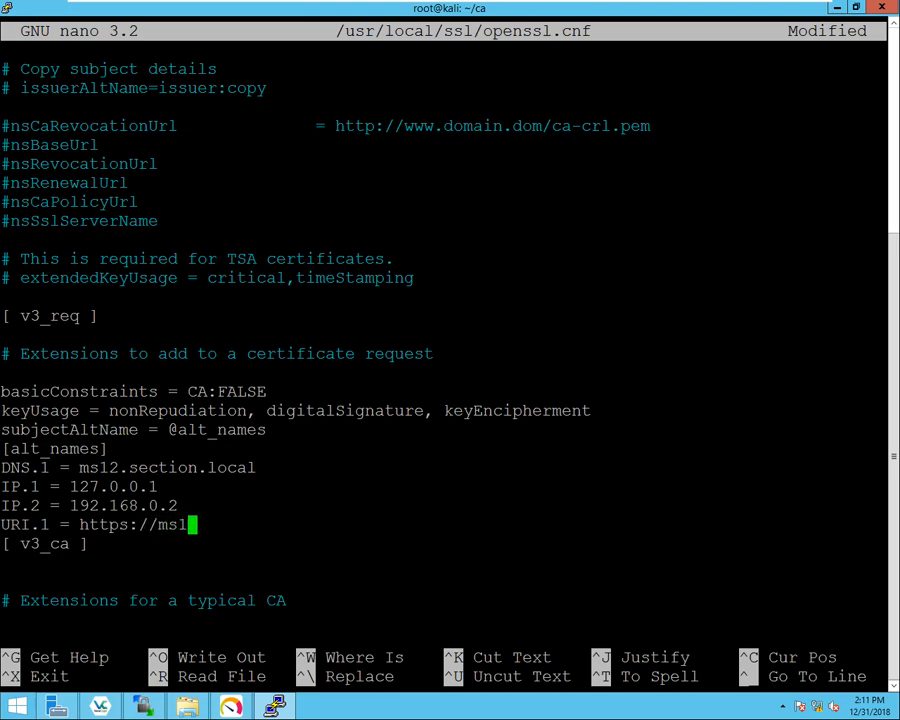
{"action": "type", "text": "2.section.olcoa"}
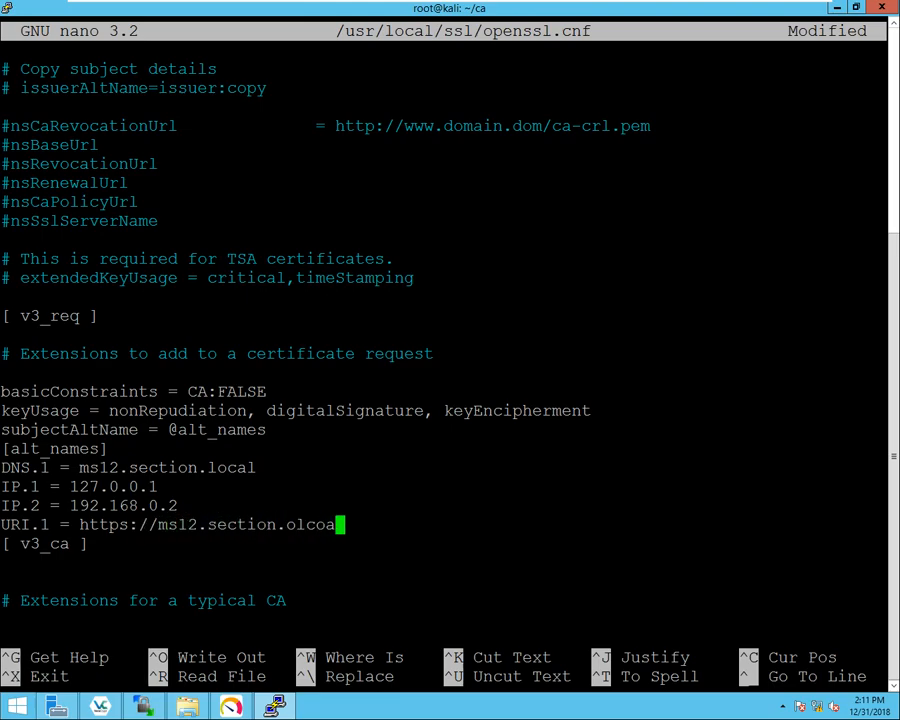
{"action": "type", "text": "l"}
{"action": "key", "text": "BackSpace"}
{"action": "key", "text": "BackSpace"}
{"action": "key", "text": "BackSpace"}
{"action": "key", "text": "BackSpace"}
{"action": "key", "text": "BackSpace"}
{"action": "type", "text": "loc"}
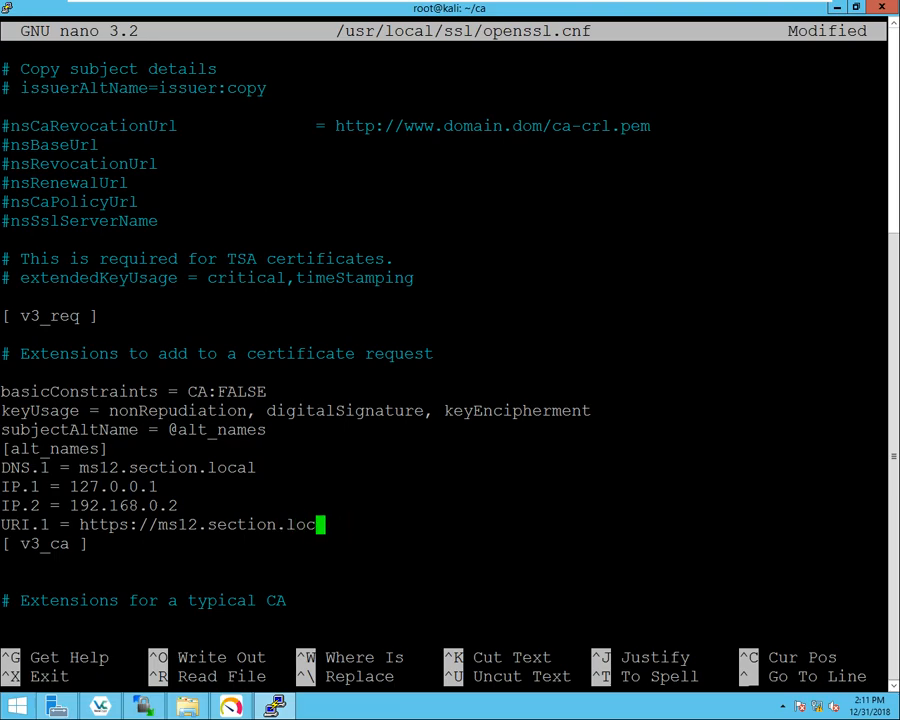
{"action": "type", "text": "al/wle"}
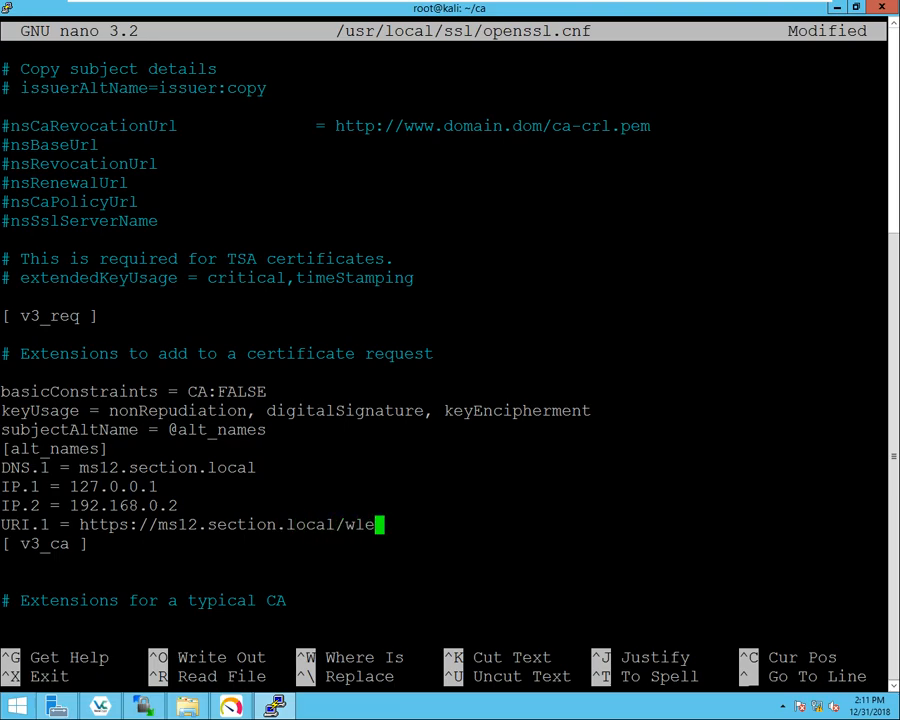
{"action": "key", "text": "BackSpace"}
{"action": "key", "text": "BackSpace"}
{"action": "type", "text": "elcom"}
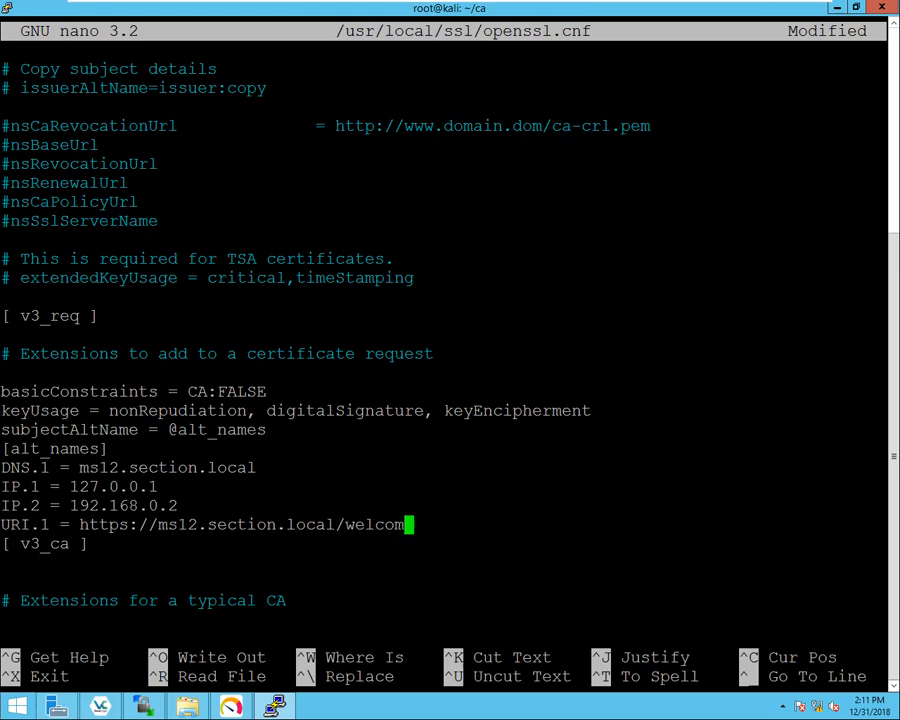
{"action": "type", "text": "e.hme"}
{"action": "key", "text": "BackSpace"}
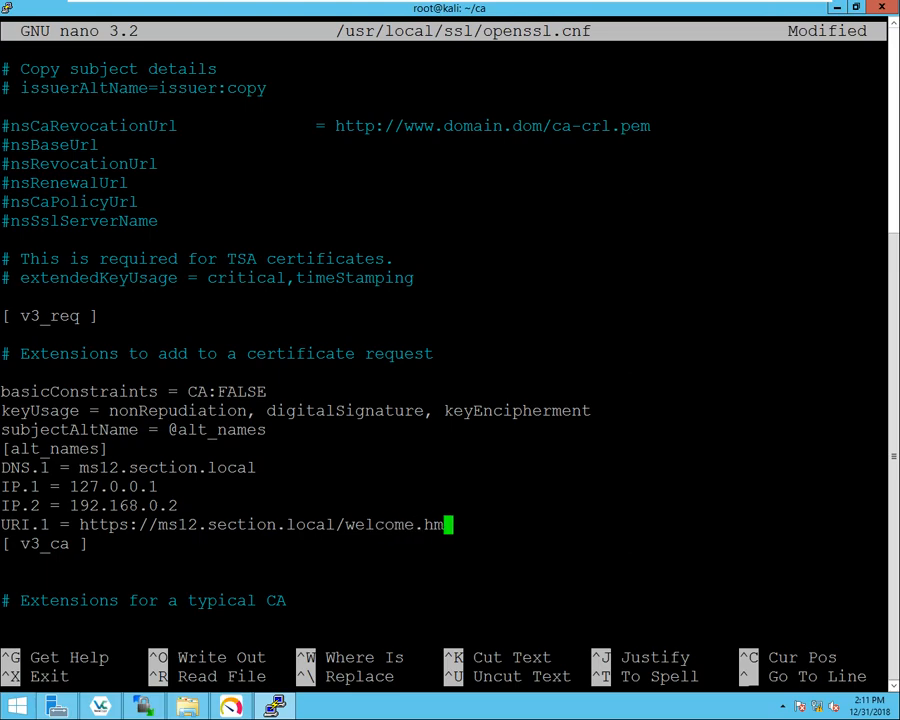
{"action": "key", "text": "BackSpace"}
{"action": "type", "text": "em"}
{"action": "key", "text": "BackSpace"}
{"action": "key", "text": "BackSpace"}
{"action": "type", "text": "tm"}
{"action": "key", "text": "ctrl+x"}
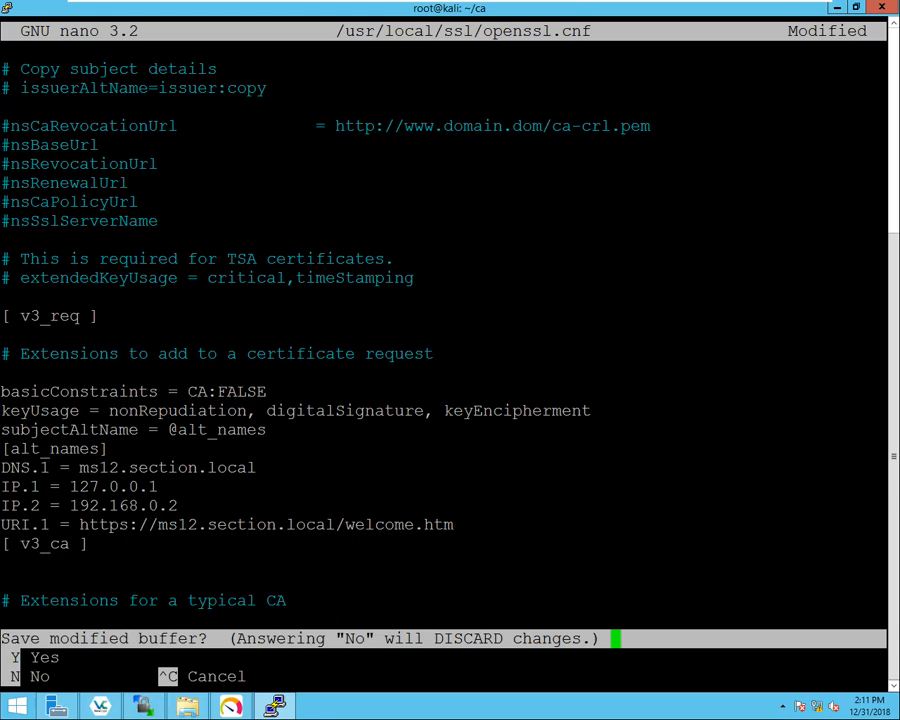
{"action": "key", "text": "y"}
- Generate an AES-256 encrypted 2048-bit RSA key /root/ca/private/prtg.private.key with a passphrase
{"action": "key", "text": "Return"}
{"action": "key", "text": "Return"}
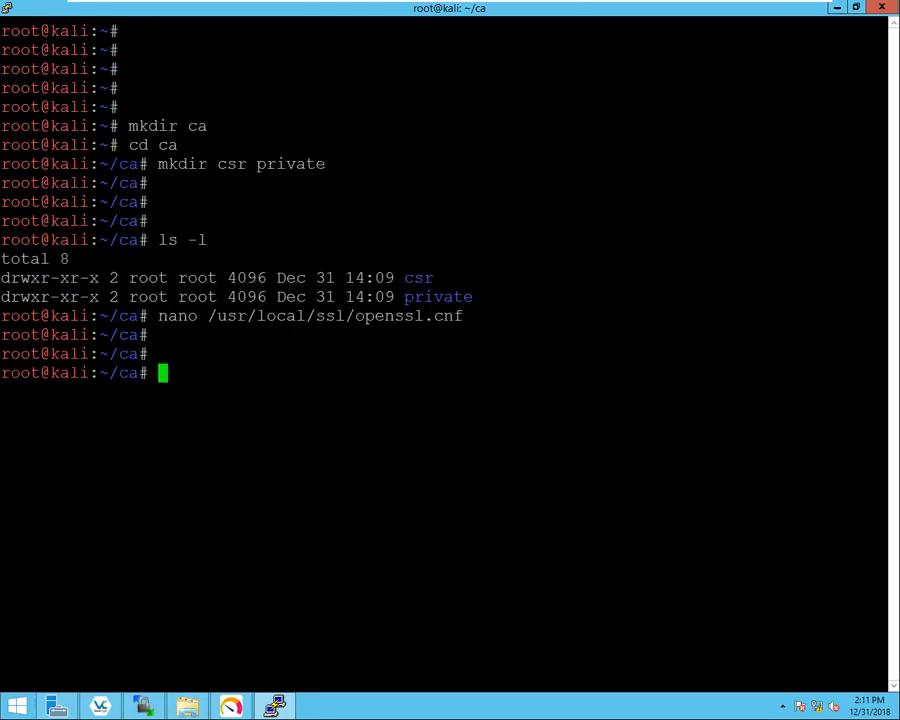
{"action": "key", "text": "Return"}
{"action": "key", "text": "Return"}
{"action": "type", "text": "clear"}
{"action": "key", "text": "Return"}
{"action": "key", "text": "Return"}
{"action": "key", "text": "Return"}
{"action": "key", "text": "Return"}
{"action": "key", "text": "Return"}
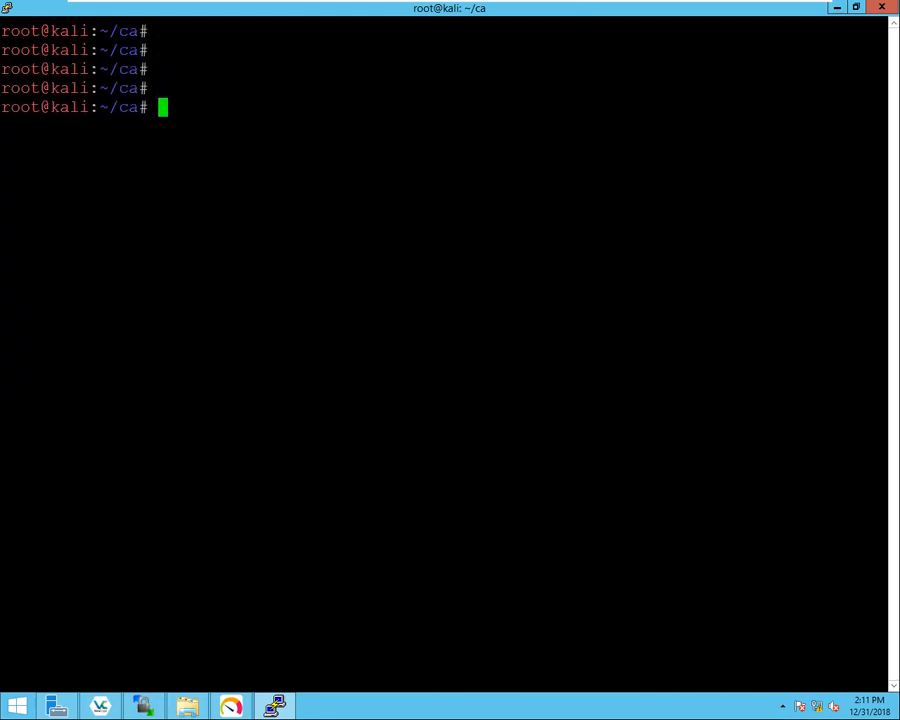
{"action": "key", "text": "Return"}
{"action": "type", "text": "opens"}
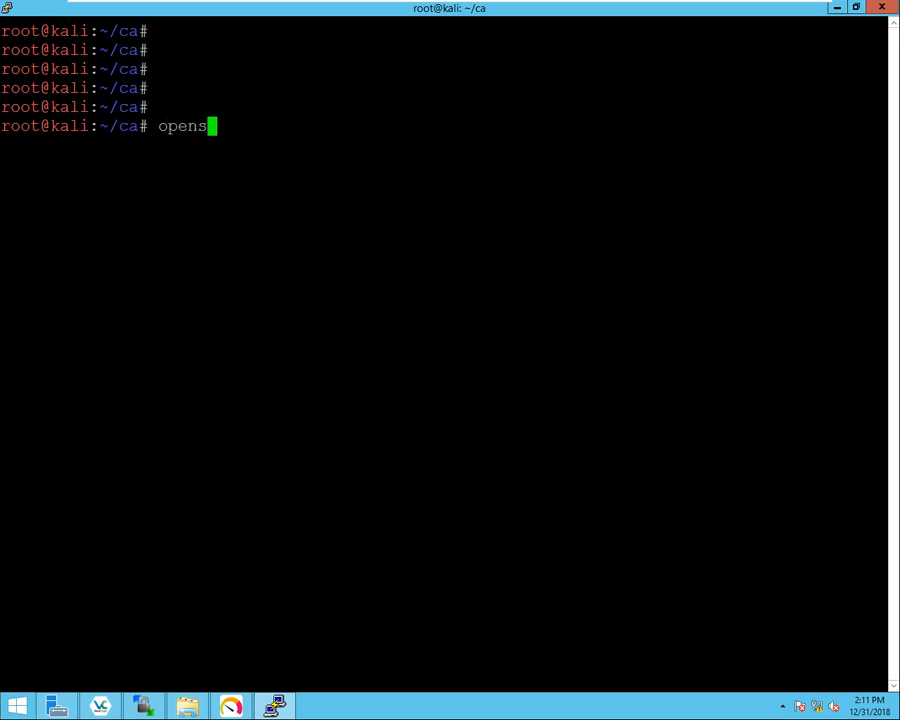
{"action": "type", "text": "sl gen"}
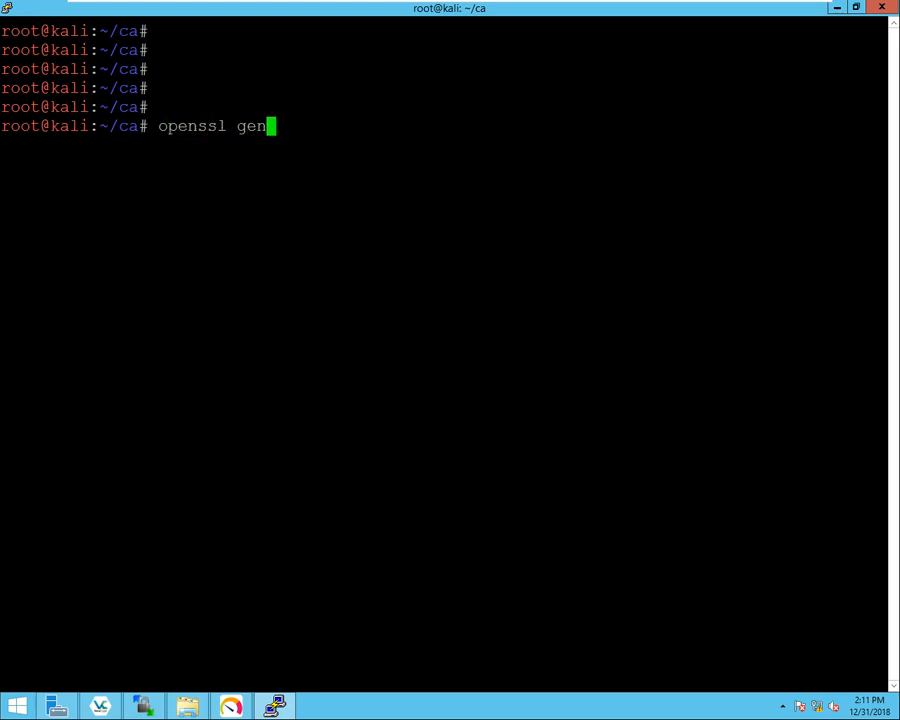
{"action": "type", "text": "rsa"}
{"action": "type", "text": " -a"}
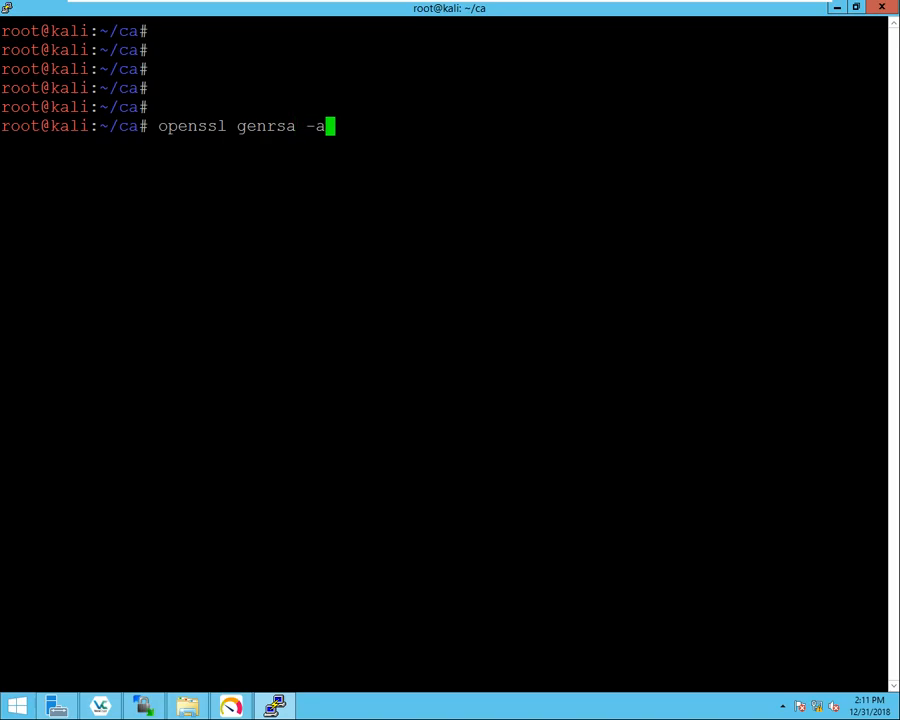
{"action": "type", "text": "es"}
{"action": "type", "text": "256 "}
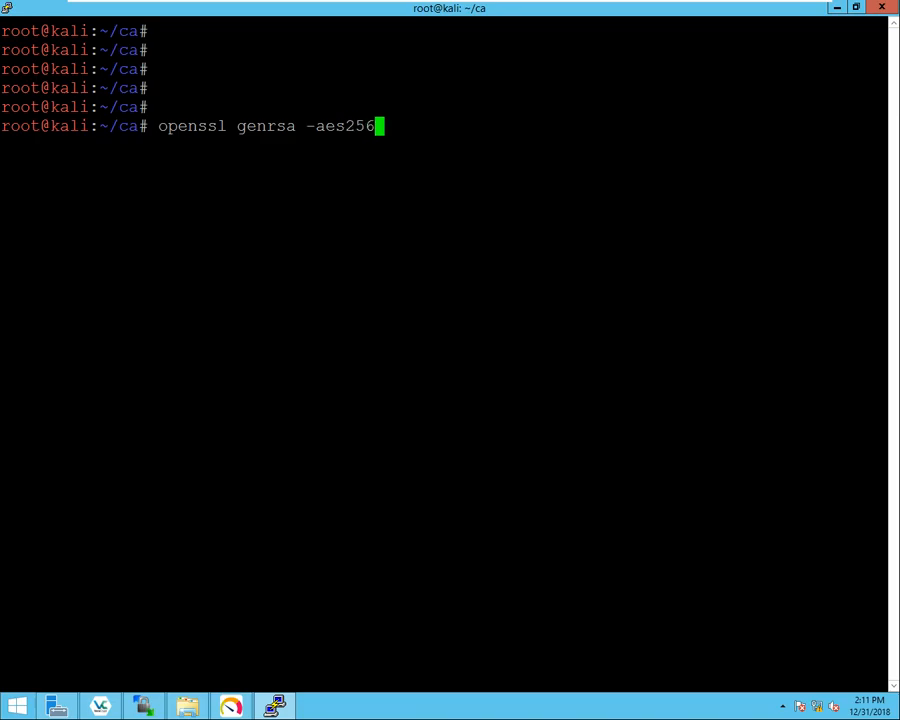
{"action": "type", "text": "-ou"}
{"action": "type", "text": "t /root/ca"}
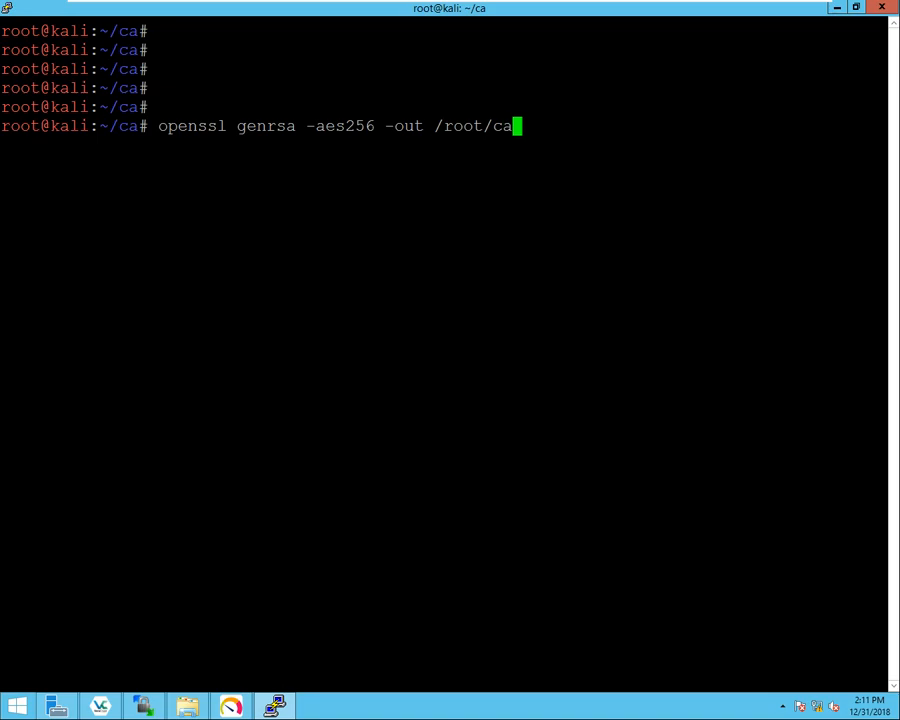
{"action": "type", "text": "/private/"}
{"action": "type", "text": "prtg."}
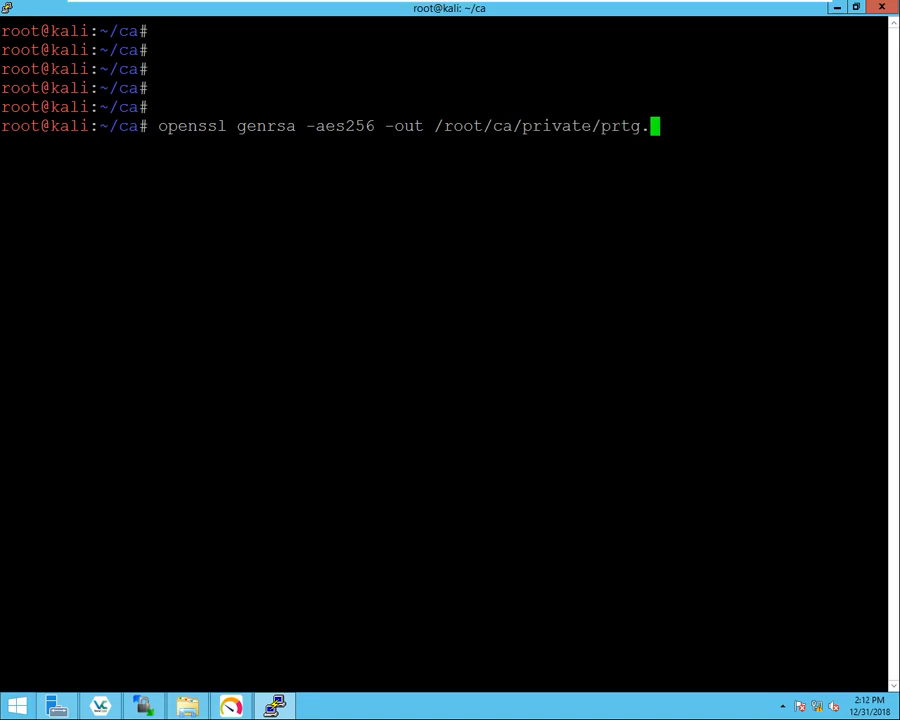
{"action": "type", "text": "private.key "}
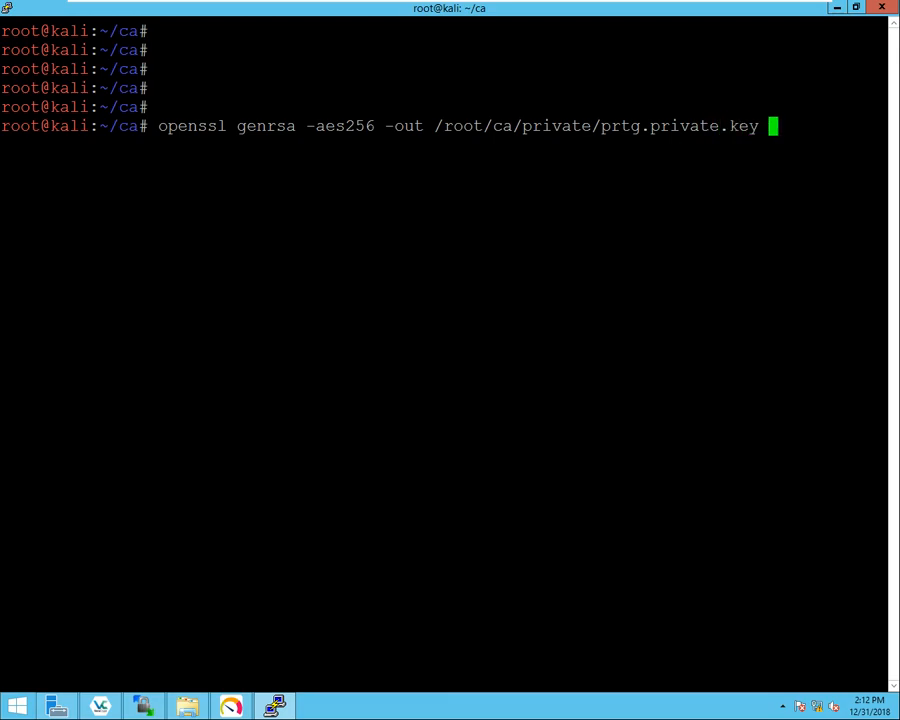
{"action": "type", "text": "20"}
{"action": "type", "text": "48"}
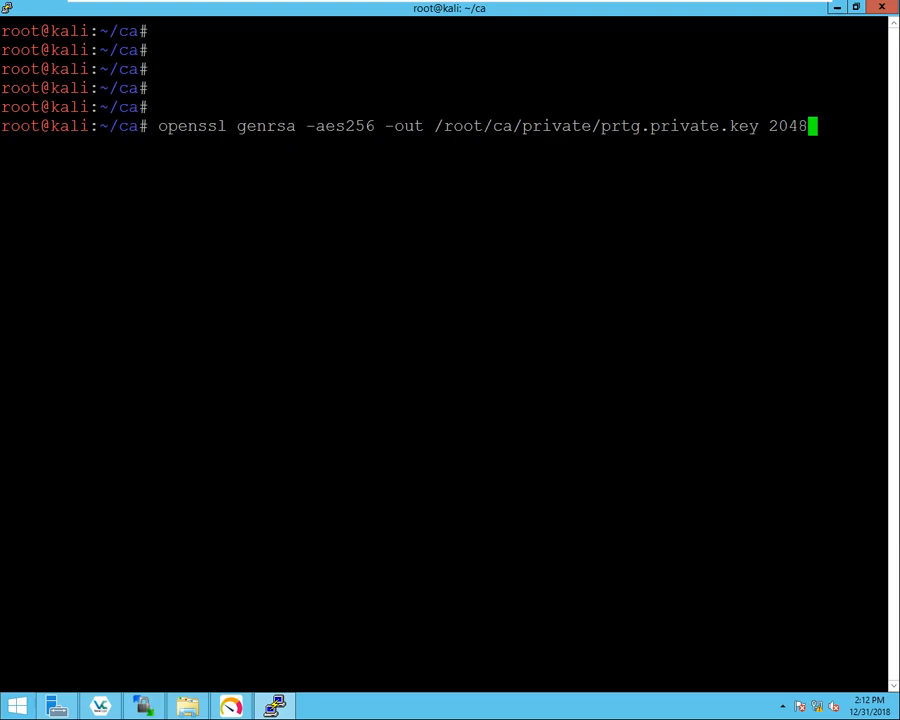
{"action": "key", "text": "Return"}
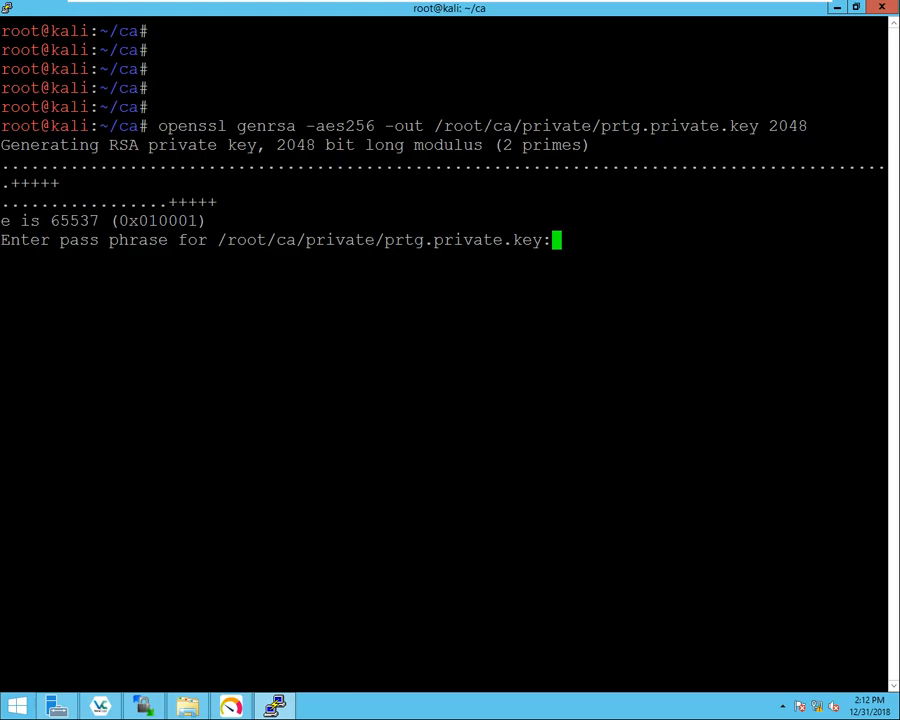
{"action": "key", "text": "Return"}
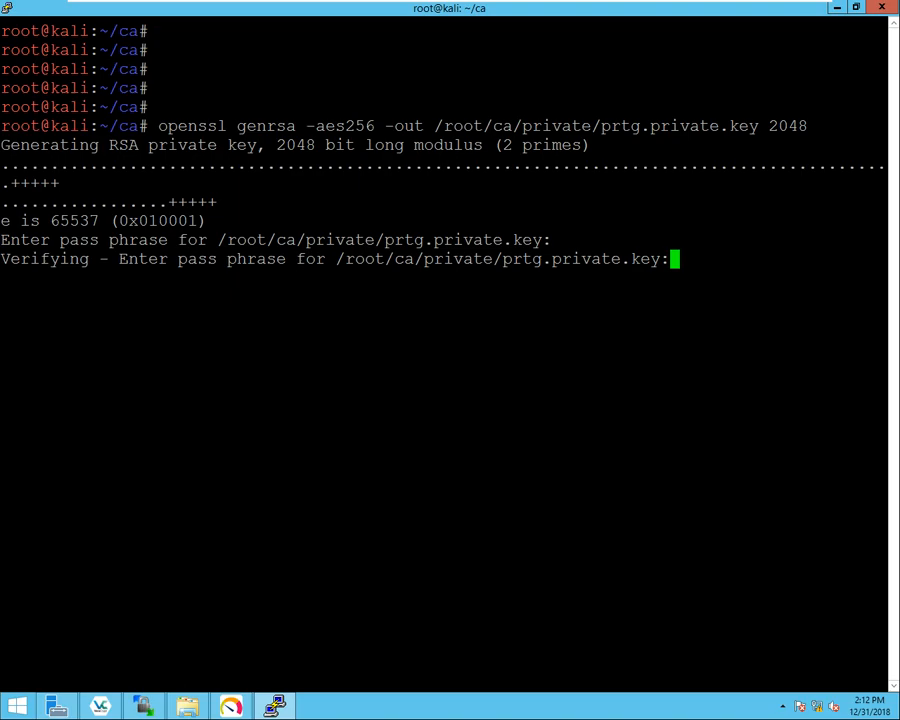
{"action": "key", "text": "Return"}
{"action": "key", "text": "Return"}
{"action": "key", "text": "Return"}
{"action": "key", "text": "Return"}
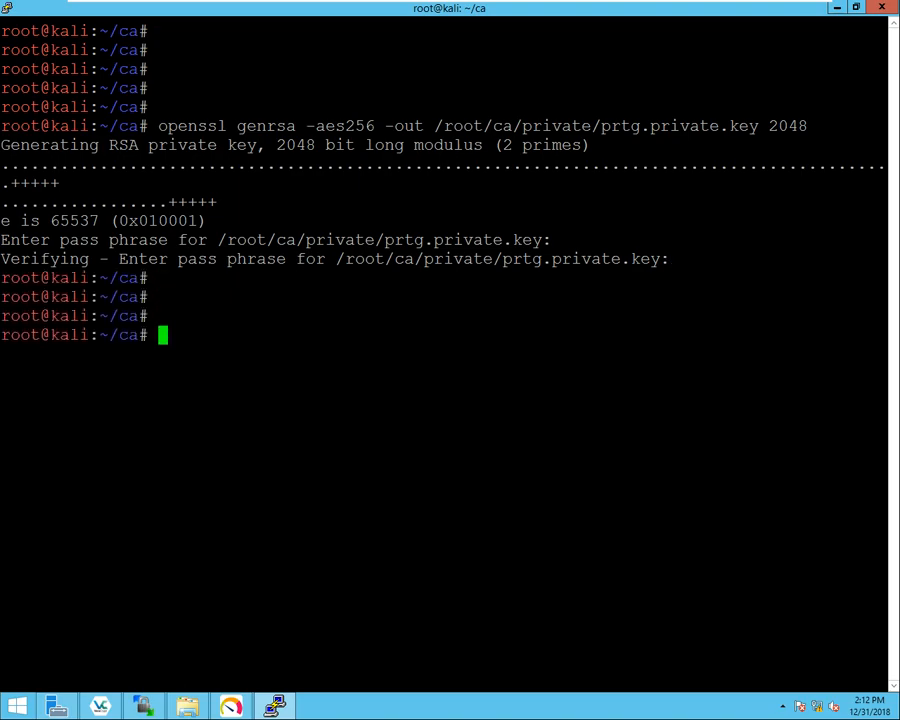
{"action": "type", "text": "cat /root/"}
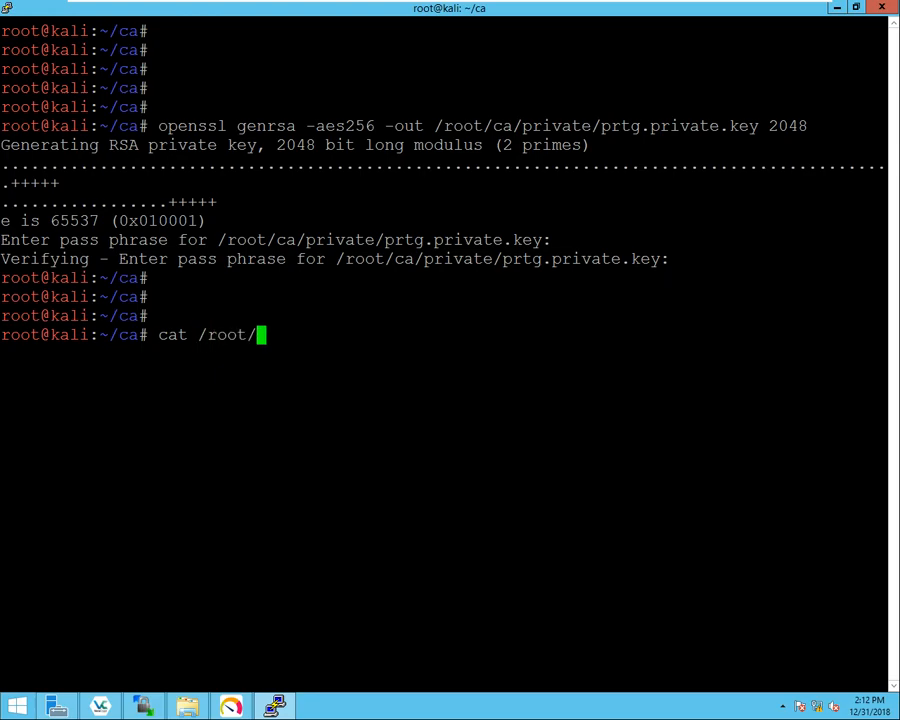
{"action": "type", "text": "ca/p"}
- Display the contents of prtg.private.key with cat, then clear the terminal
{"action": "key", "text": "Tab"}
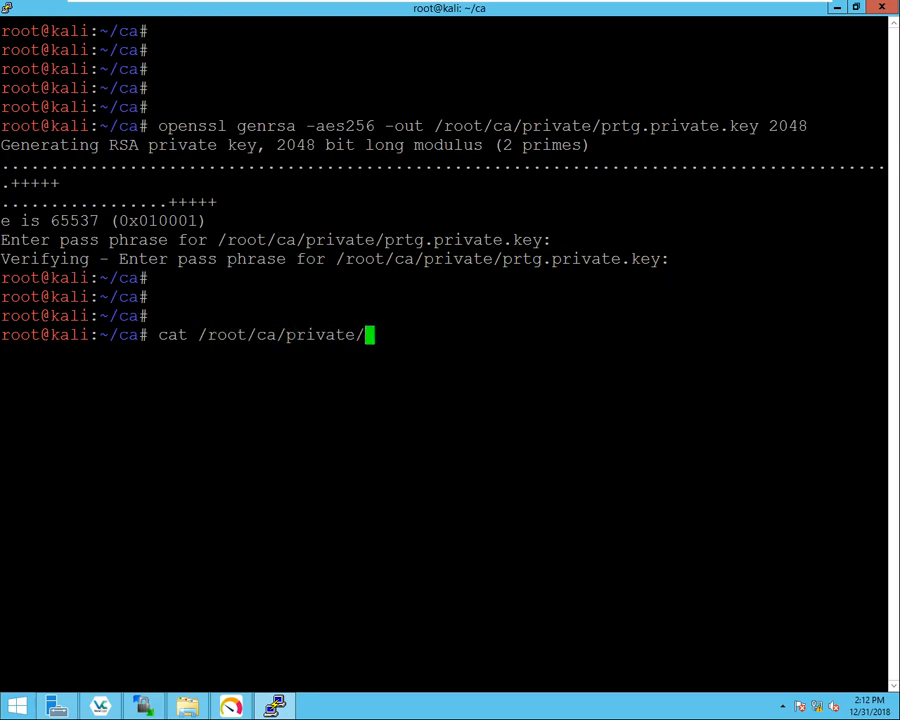
{"action": "type", "text": "p"}
{"action": "key", "text": "Tab"}
{"action": "key", "text": "Return"}
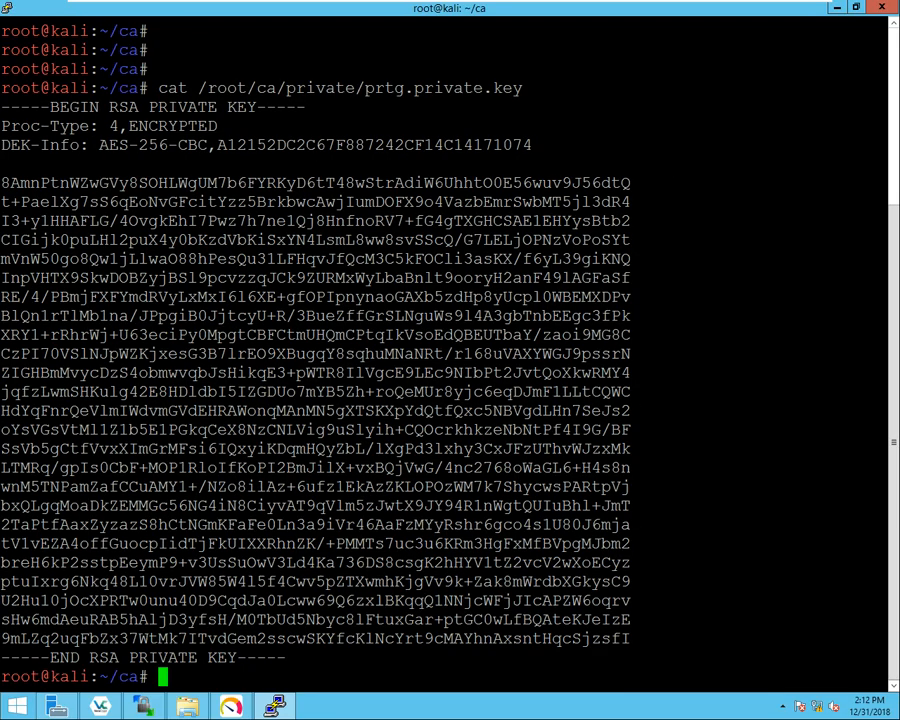
{"action": "left_click_drag", "start_coordinate": [2, 182], "coordinate": [630, 640]}
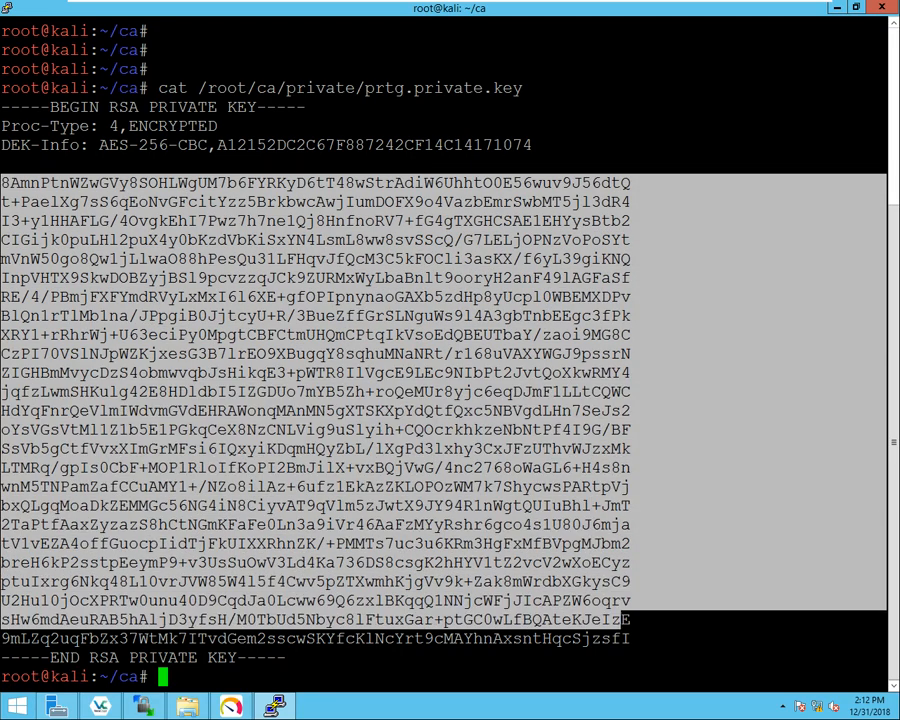
{"action": "key", "text": "ctrl+shift+c"}
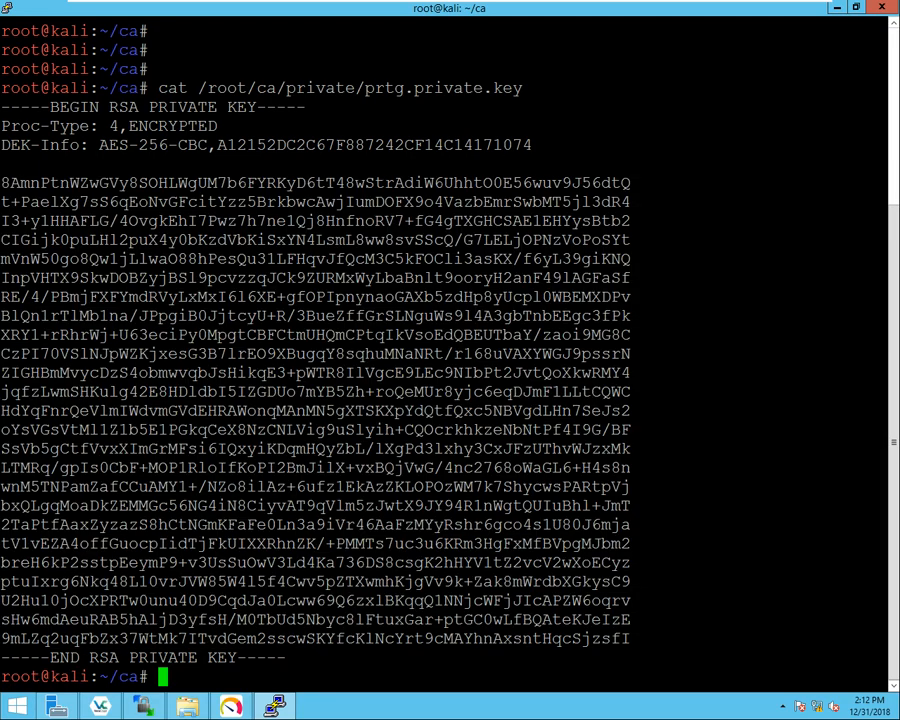
{"action": "key", "text": "Return"}
{"action": "key", "text": "Return"}
{"action": "key", "text": "Return"}
{"action": "key", "text": "Return"}
{"action": "key", "text": "Return"}
{"action": "key", "text": "Return"}
{"action": "key", "text": "Return"}
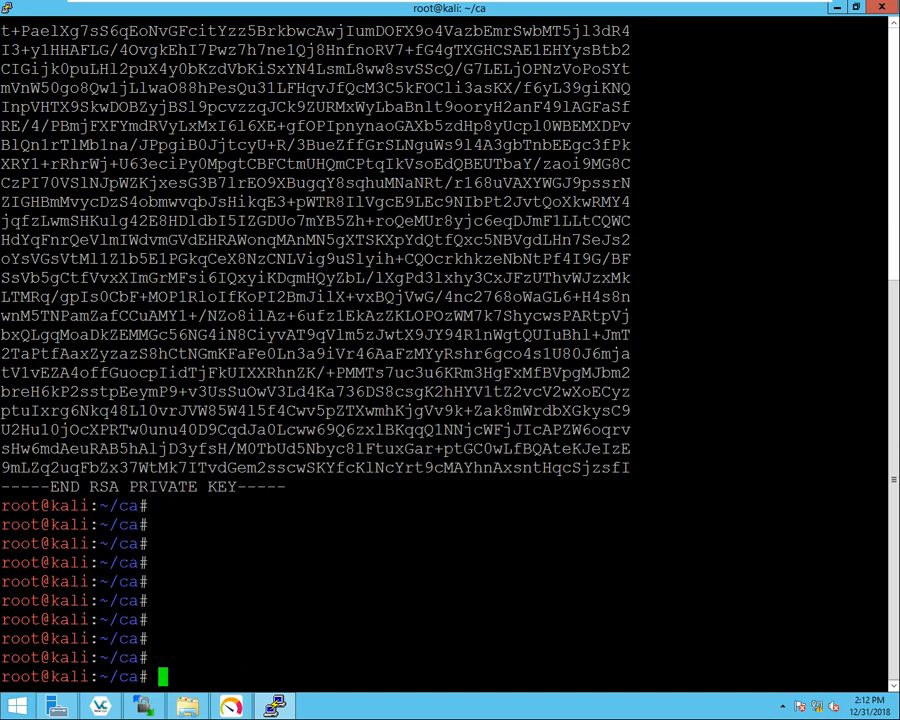
{"action": "key", "text": "Return"}
{"action": "key", "text": "Return"}
{"action": "type", "text": "clear"}
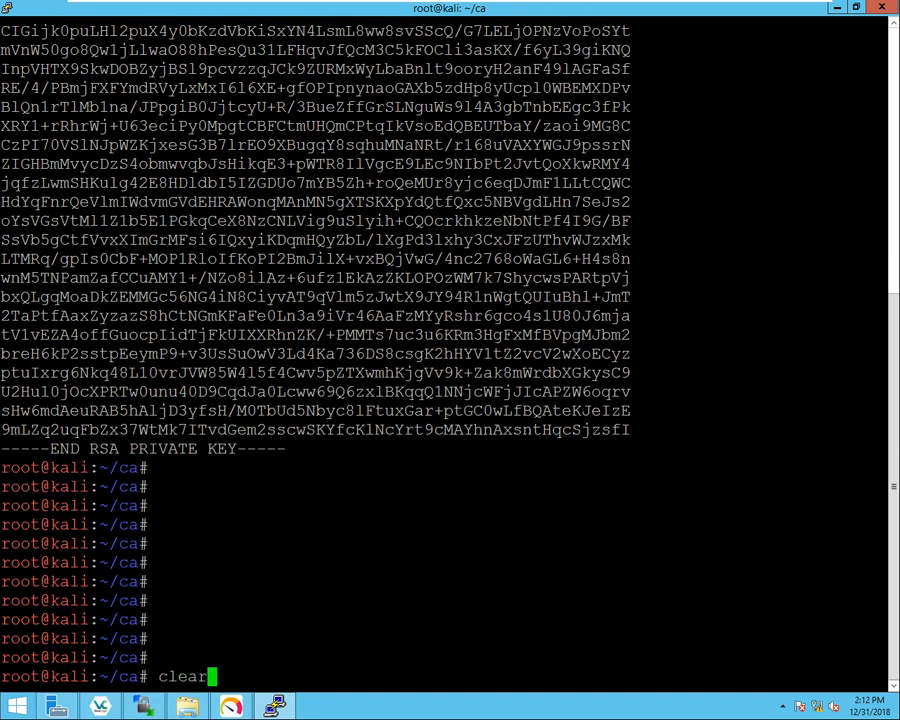
{"action": "key", "text": "Return"}
{"action": "key", "text": "Return"}
{"action": "key", "text": "Return"}
{"action": "key", "text": "Return"}
{"action": "key", "text": "Return"}
{"action": "type", "text": "oep"}
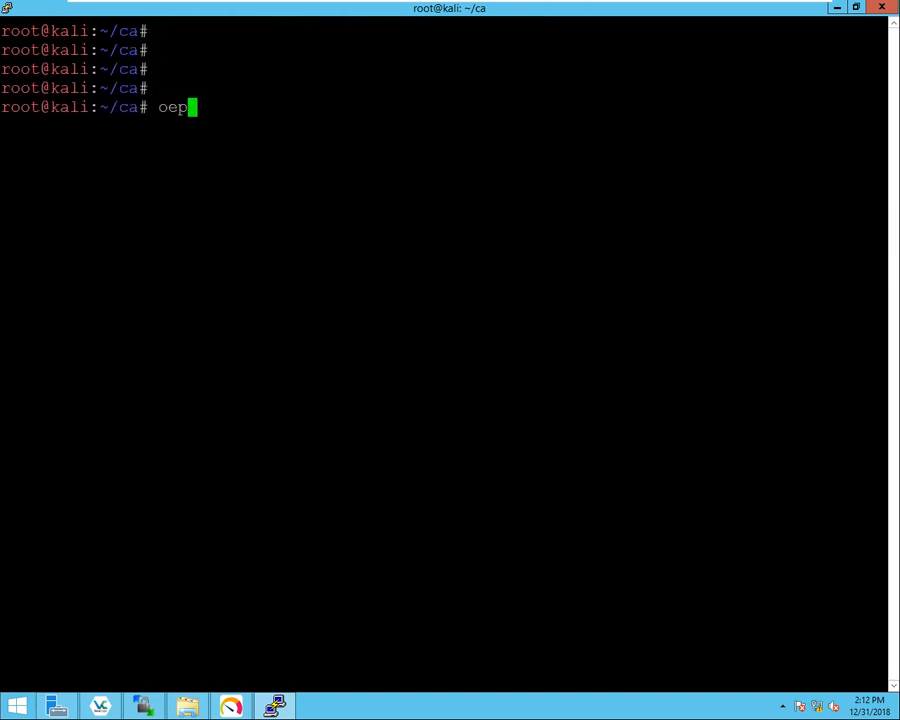
- Run openssl req -new with prtg.private.key, output to /root/ca/csr/prtg.csr.pem, and give the passphrase
{"action": "key", "text": "BackSpace"}
{"action": "key", "text": "BackSpace"}
{"action": "type", "text": "pens"}
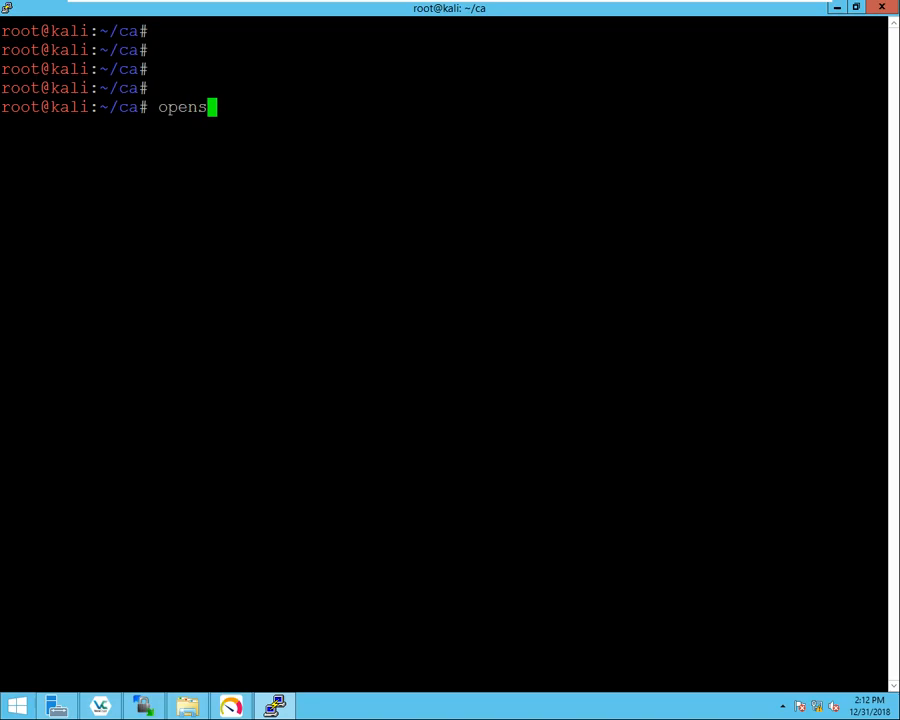
{"action": "type", "text": "ss"}
{"action": "key", "text": "BackSpace"}
{"action": "type", "text": "l "}
{"action": "type", "text": "req"}
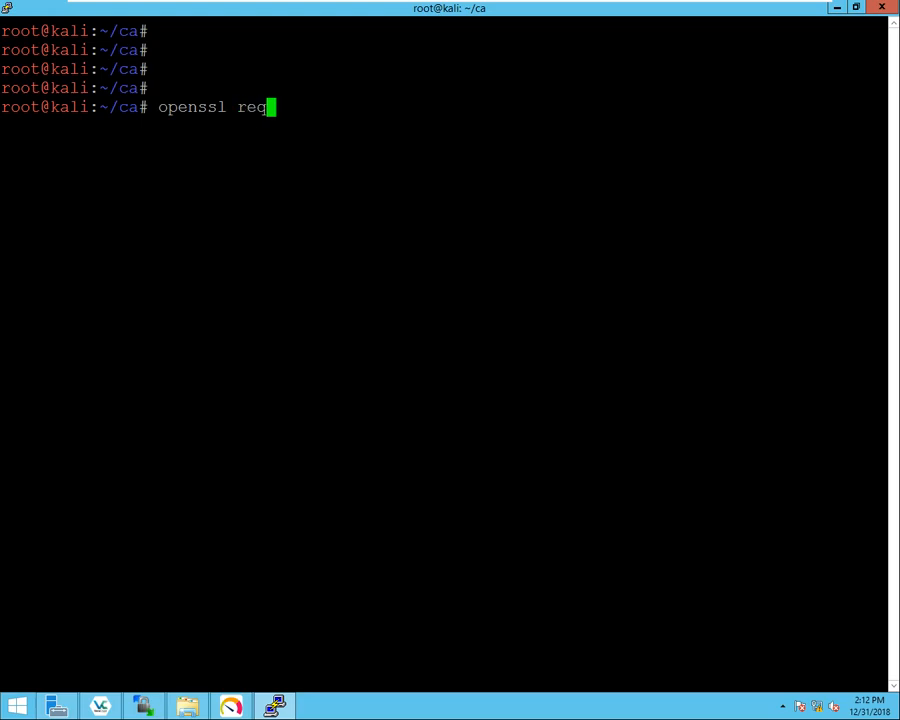
{"action": "type", "text": " -ne"}
{"action": "type", "text": "w"}
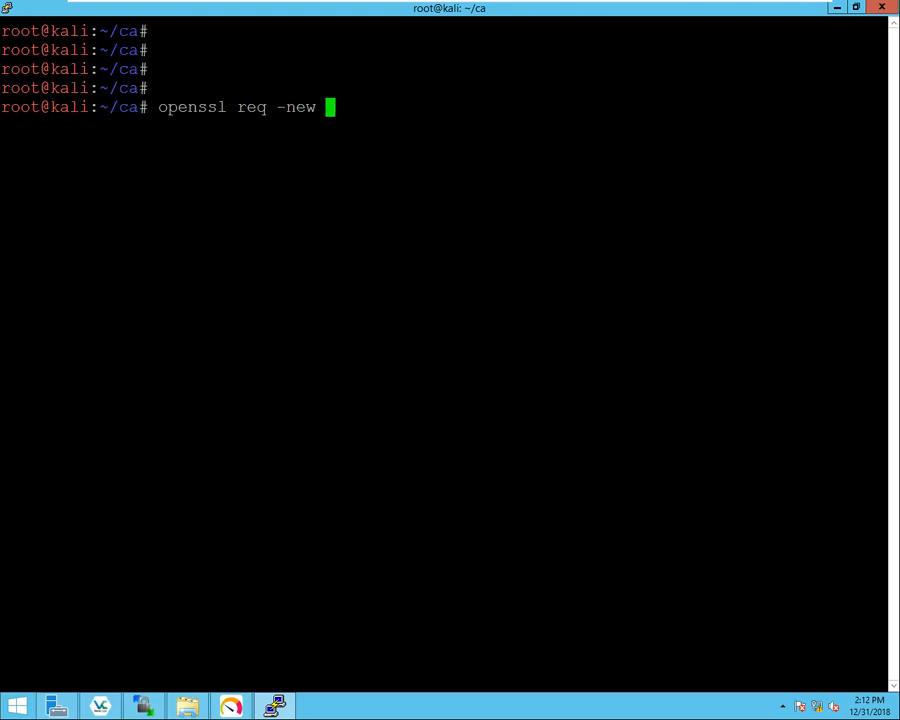
{"action": "type", "text": " -key"}
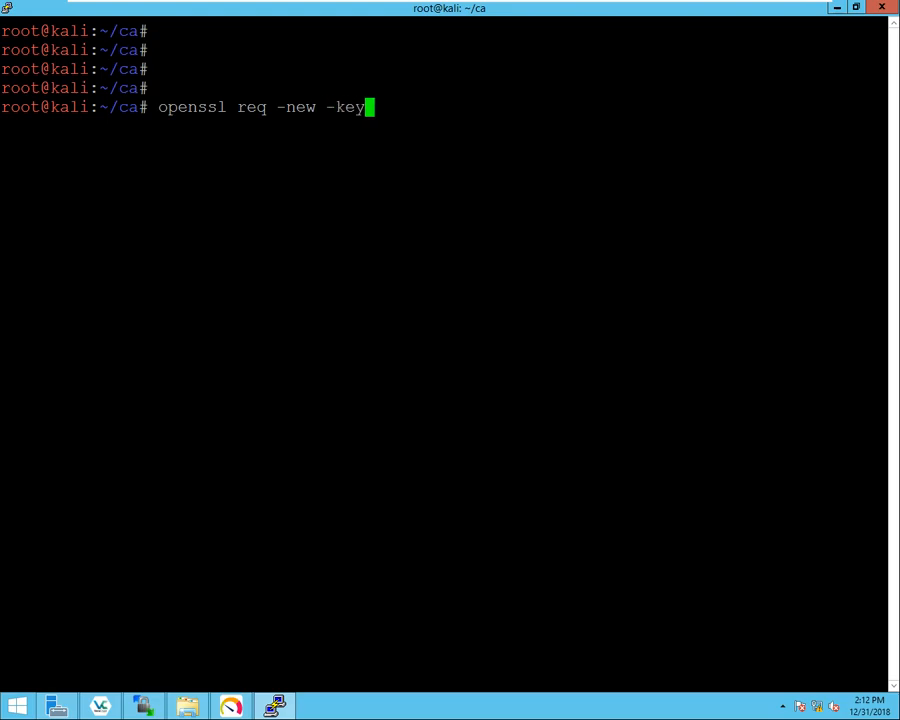
{"action": "type", "text": " /root/ca"}
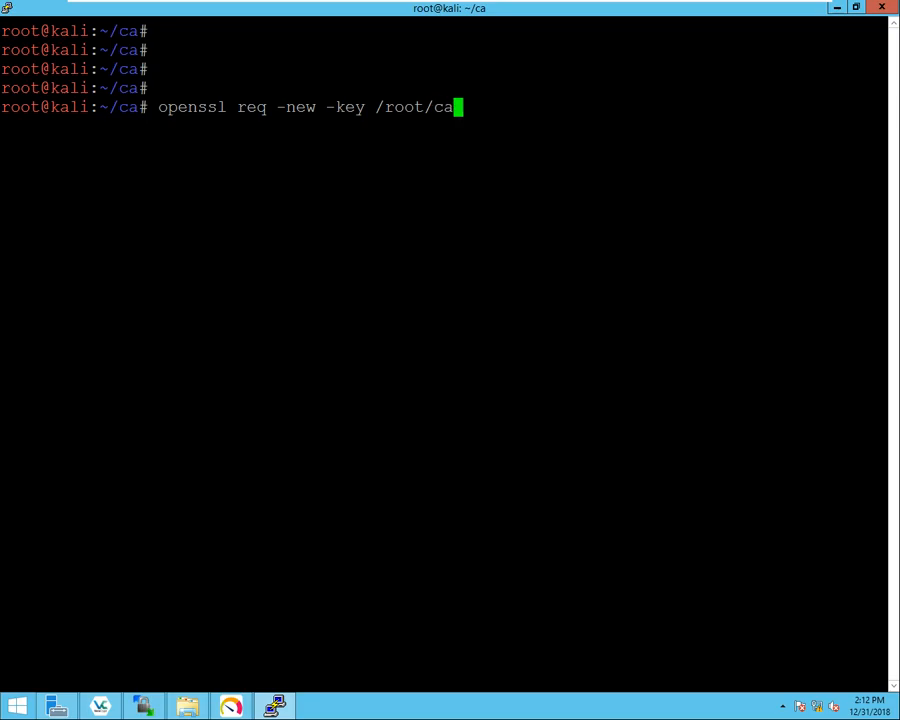
{"action": "type", "text": "/p"}
{"action": "key", "text": "Tab"}
{"action": "type", "text": "p"}
{"action": "key", "text": "Tab"}
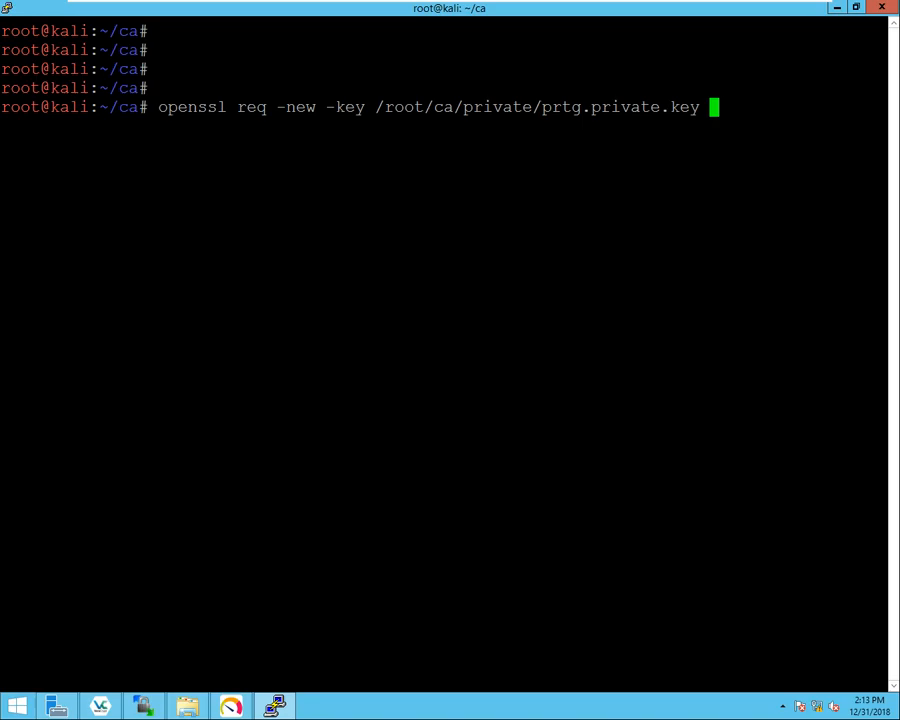
{"action": "type", "text": "-out "}
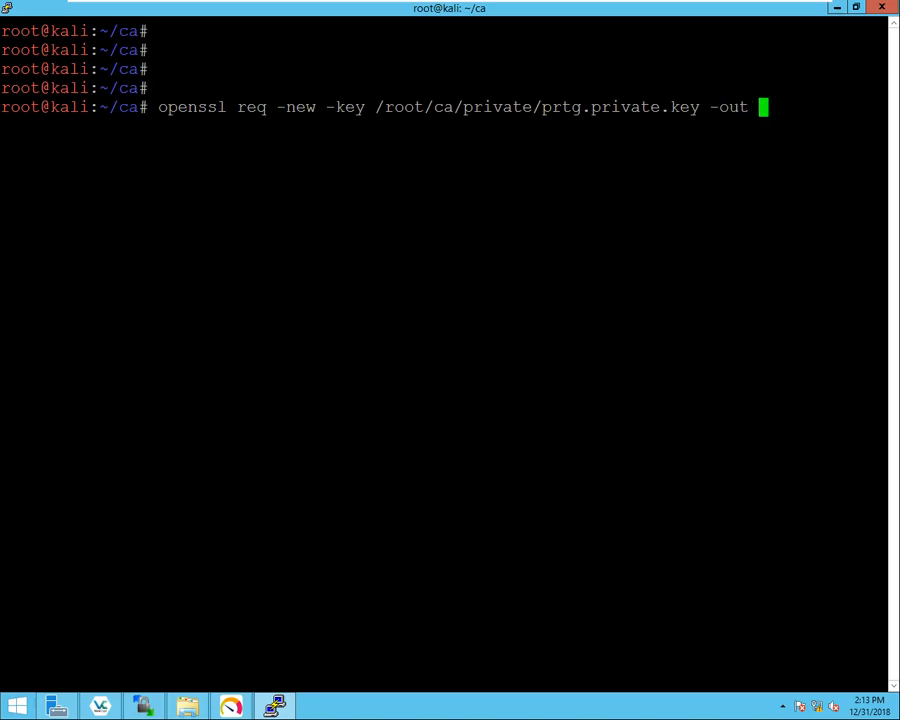
{"action": "type", "text": "ca"}
{"action": "key", "text": "BackSpace"}
{"action": "key", "text": "BackSpace"}
{"action": "type", "text": "/root/ca/"}
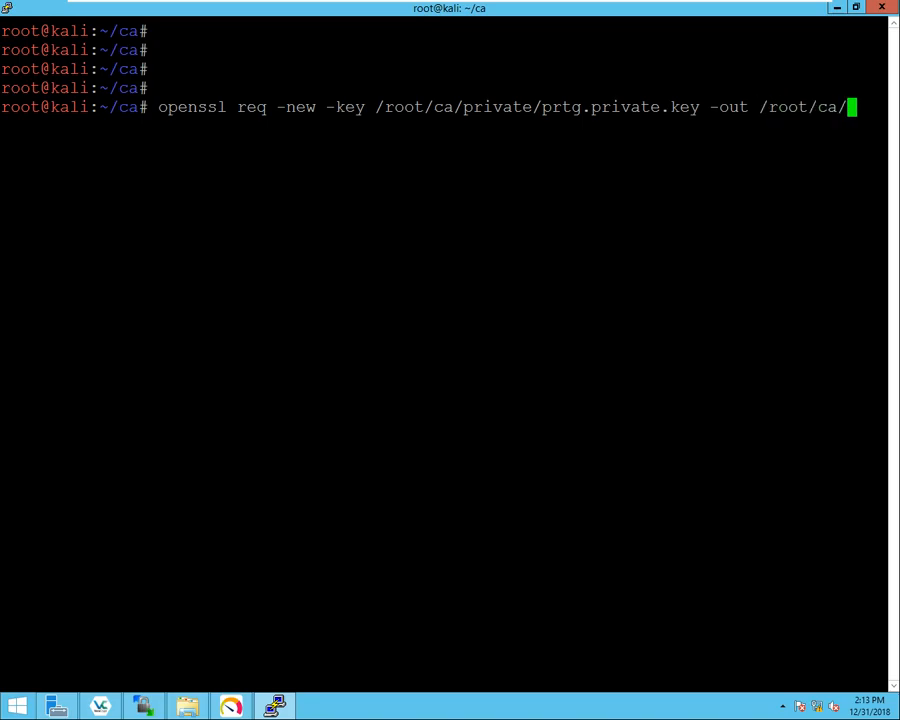
{"action": "type", "text": "csr/"}
{"action": "type", "text": "prtg."}
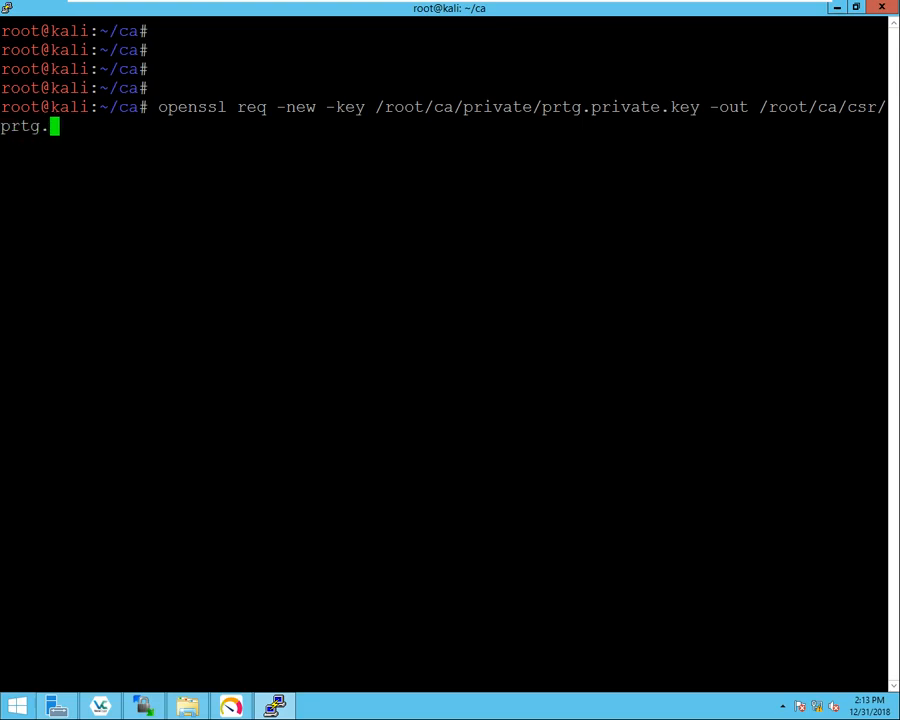
{"action": "type", "text": "csr.pe"}
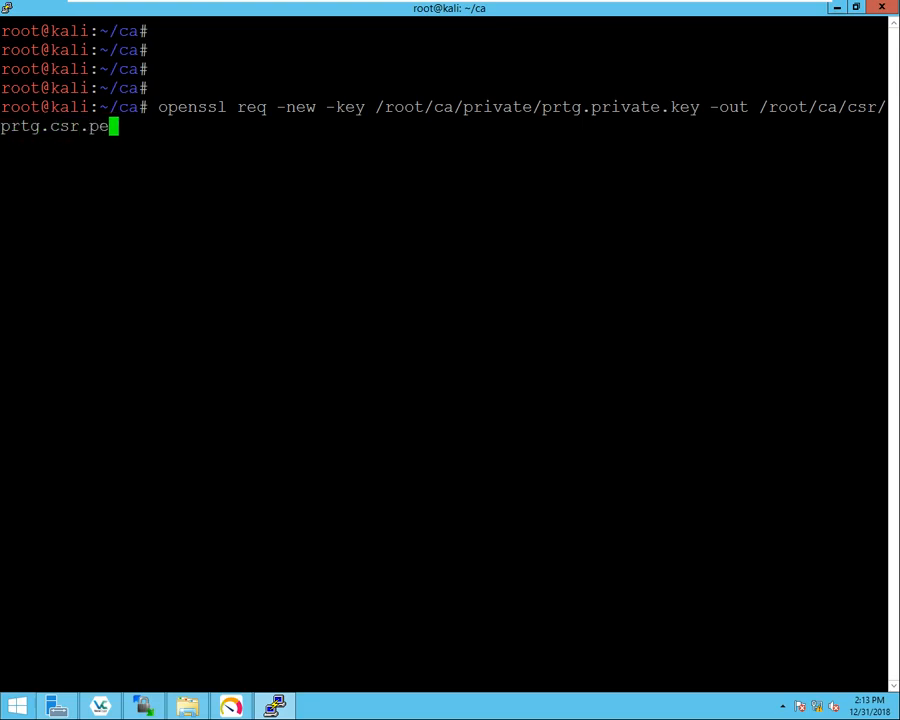
{"action": "type", "text": "m"}
{"action": "key", "text": "Return"}
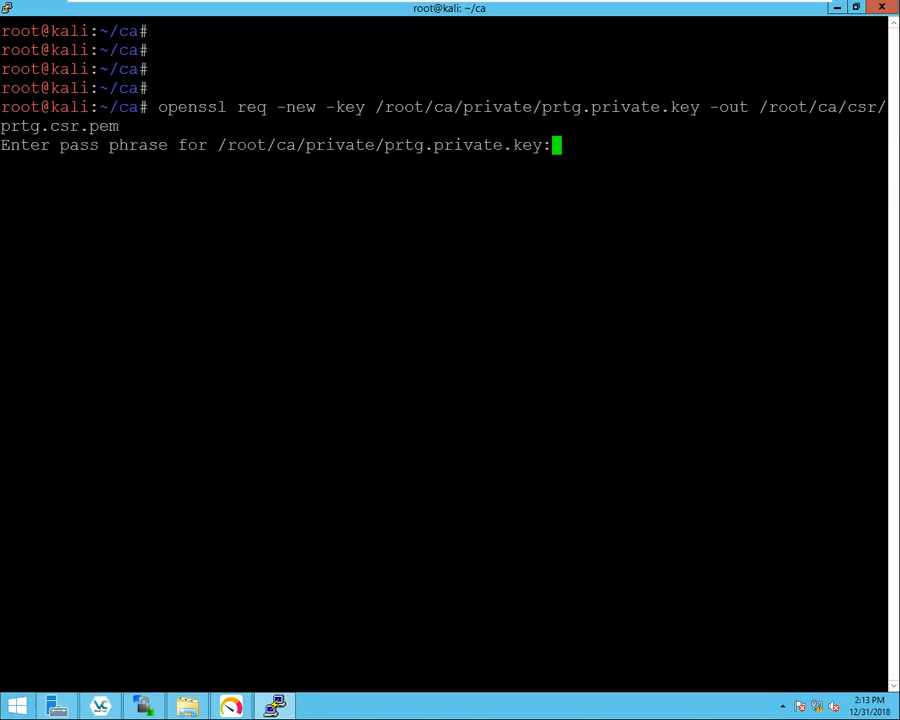
{"action": "key", "text": "Return"}
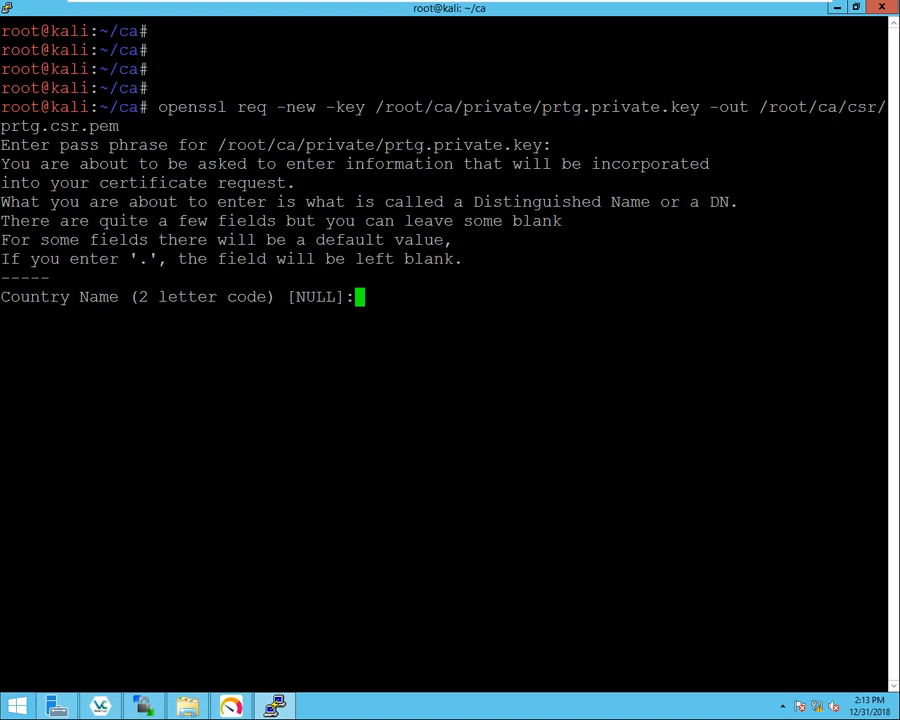
{"action": "type", "text": "US"}
- Fill the DN as US/CO/PARKER/XYZ/NE with common name ms12.section.local, email, and empty extras
{"action": "key", "text": "Return"}
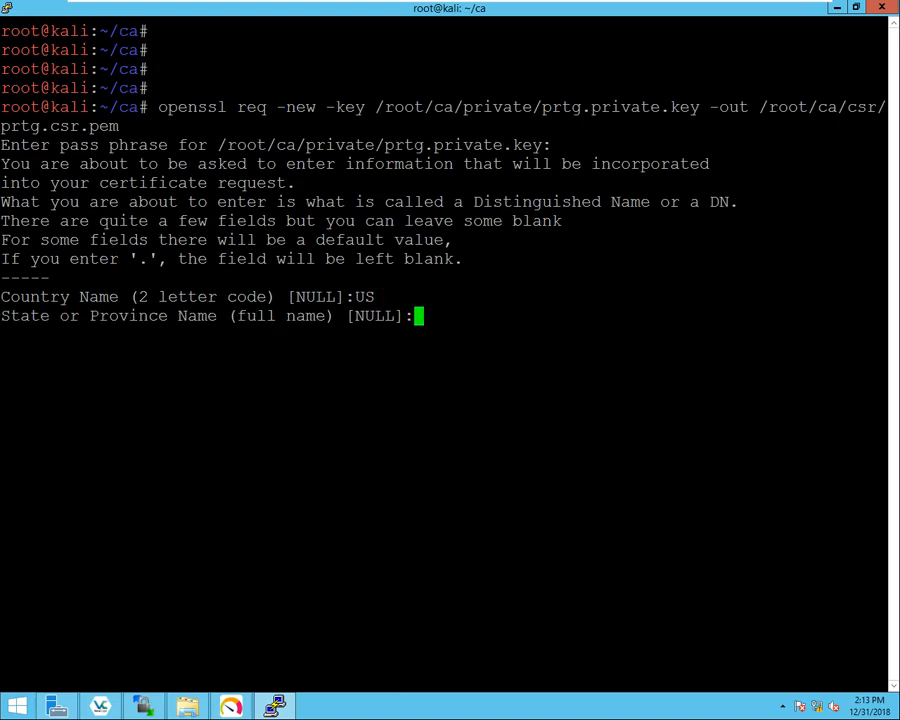
{"action": "type", "text": "CO"}
{"action": "key", "text": "Return"}
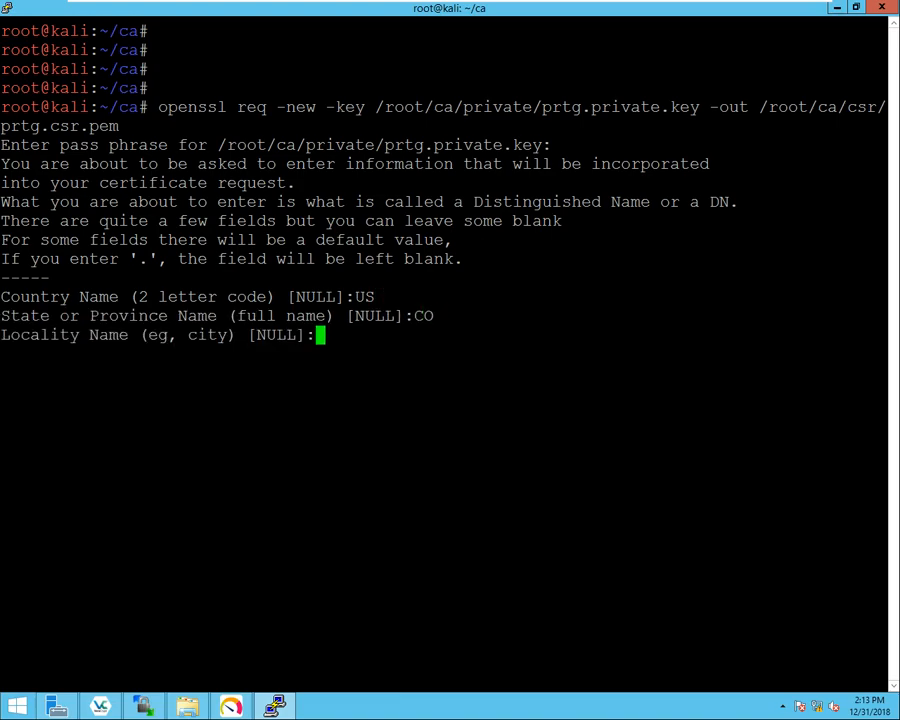
{"action": "type", "text": "PAR"}
{"action": "type", "text": "KER"}
{"action": "key", "text": "Return"}
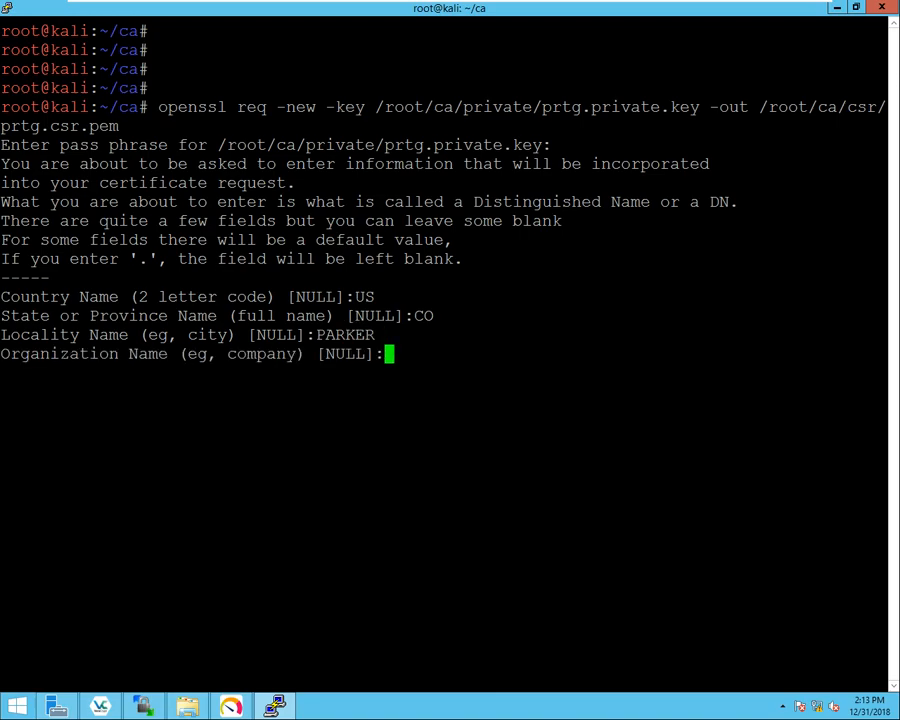
{"action": "type", "text": "XYZ"}
{"action": "key", "text": "Return"}
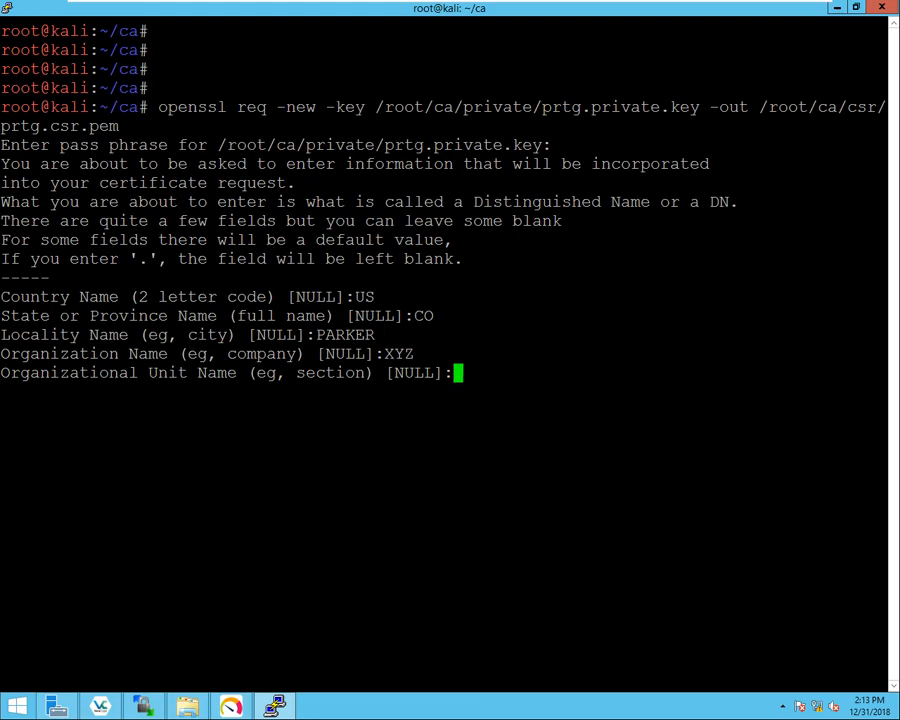
{"action": "type", "text": "NE"}
{"action": "key", "text": "Return"}
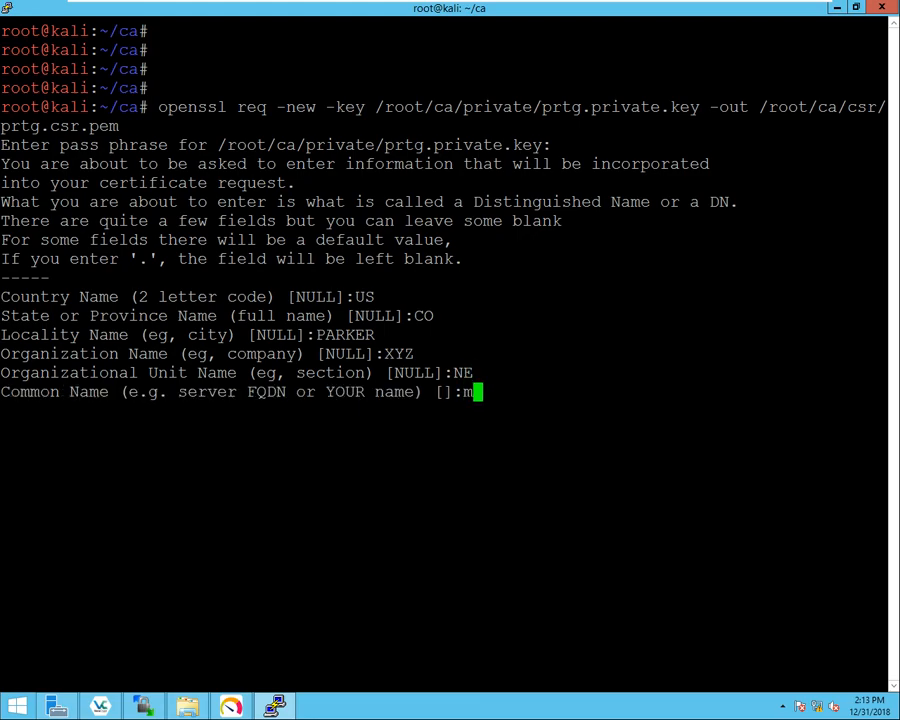
{"action": "type", "text": "s12.sec"}
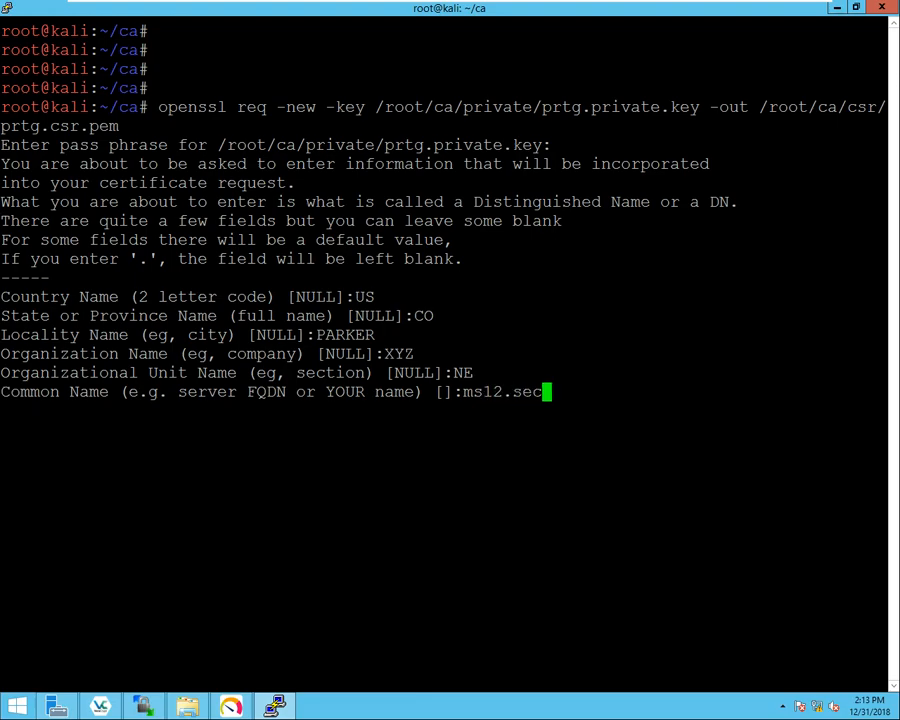
{"action": "type", "text": "tion.local"}
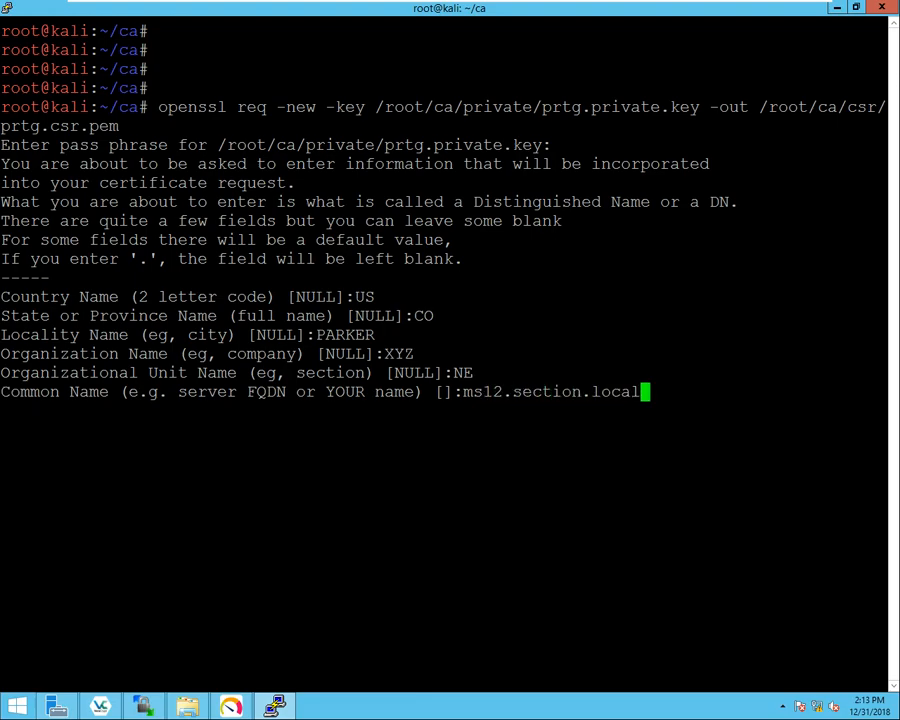
{"action": "key", "text": "Return"}
{"action": "type", "text": "xyz"}
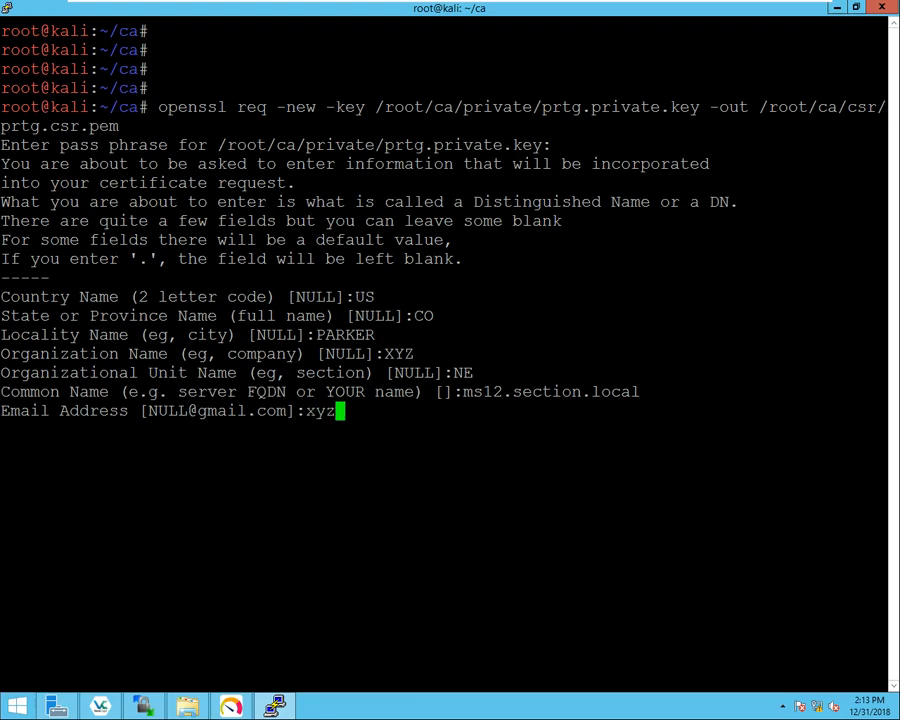
{"action": "type", "text": "@loc"}
{"action": "type", "text": "almail."}
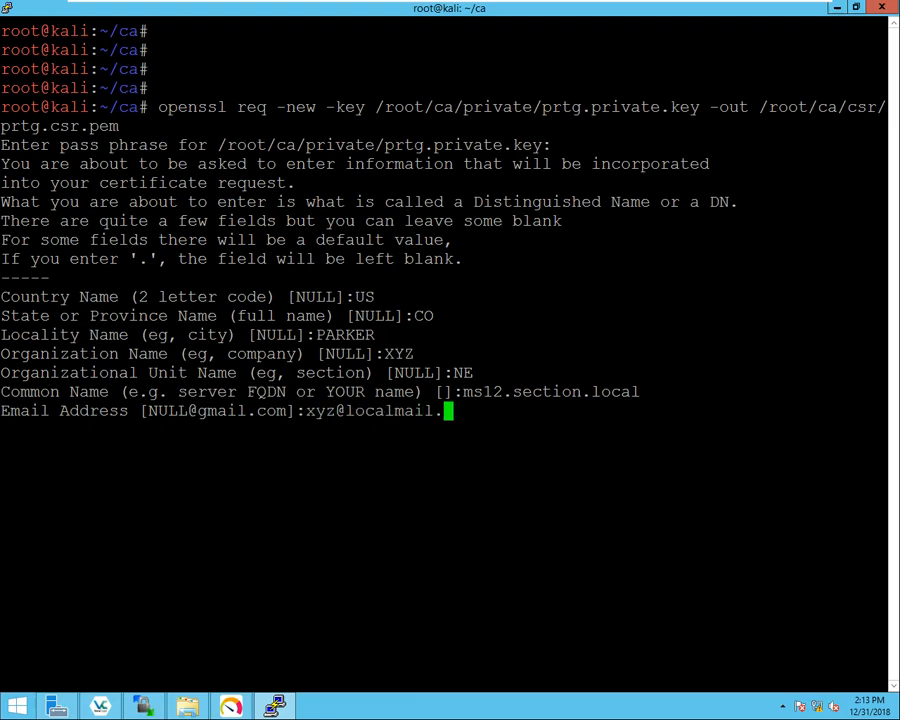
{"action": "type", "text": "e"}
{"action": "type", "text": "om"}
{"action": "key", "text": "Return"}
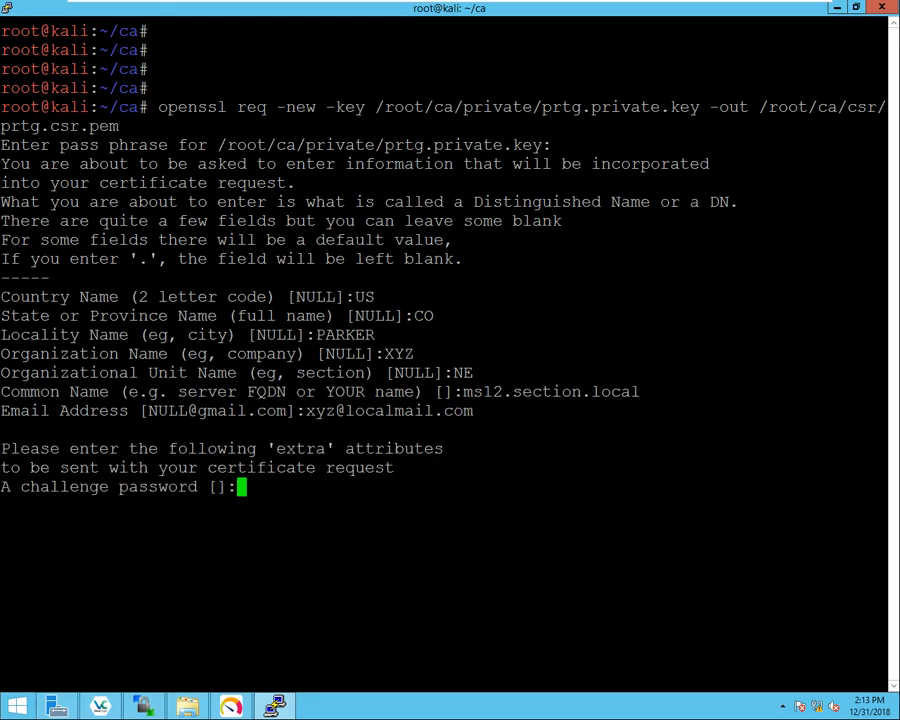
{"action": "key", "text": "Return"}
{"action": "key", "text": "Return"}
{"action": "key", "text": "Return"}
{"action": "key", "text": "Return"}
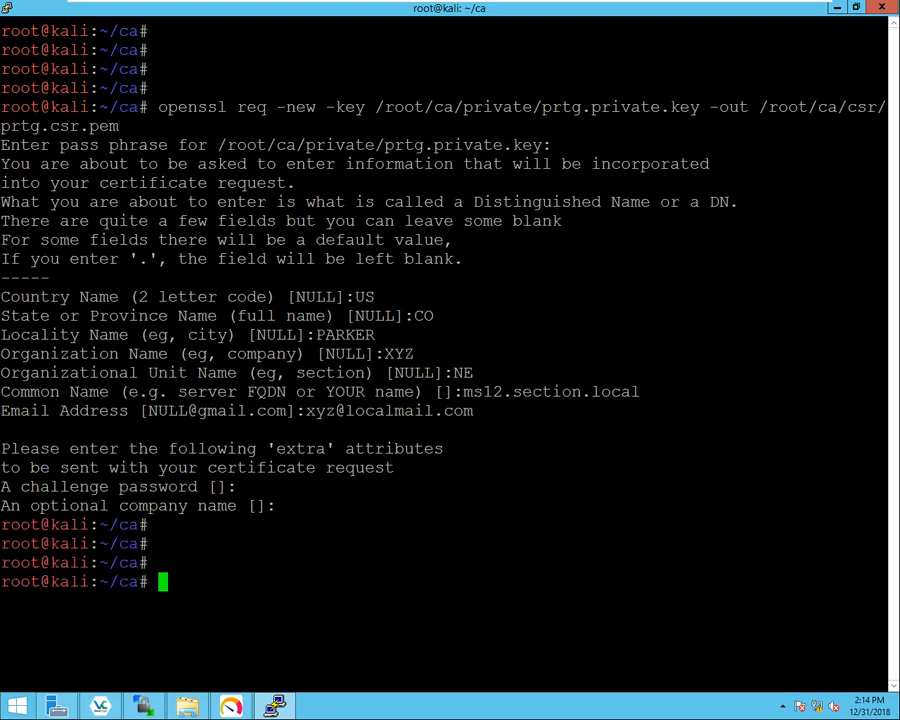
{"action": "key", "text": "Return"}
{"action": "type", "text": "clear"}
- List csr/ to confirm prtg.csr.pem exists and copy its file name
{"action": "key", "text": "Return"}
{"action": "key", "text": "Return"}
{"action": "key", "text": "Return"}
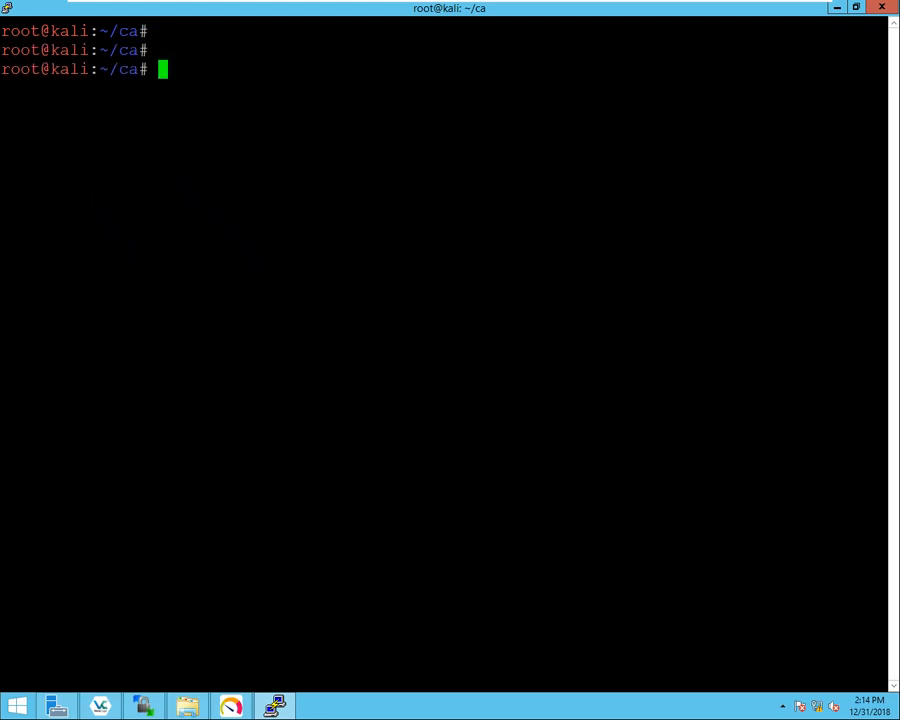
{"action": "key", "text": "Return"}
{"action": "key", "text": "Return"}
{"action": "key", "text": "Return"}
{"action": "type", "text": "ls -"}
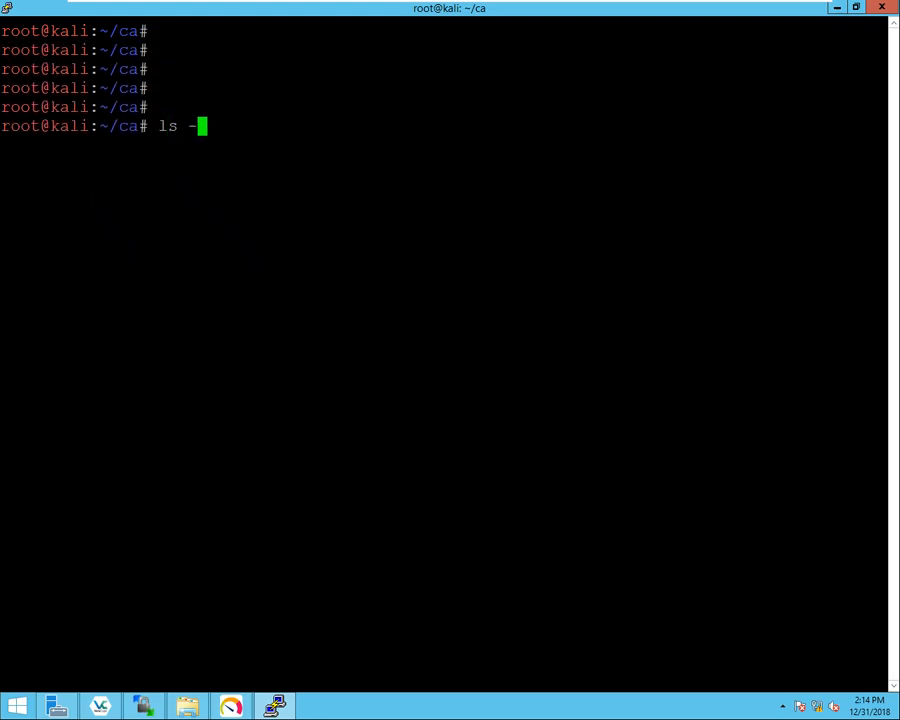
{"action": "type", "text": "l csr/"}
{"action": "key", "text": "Return"}
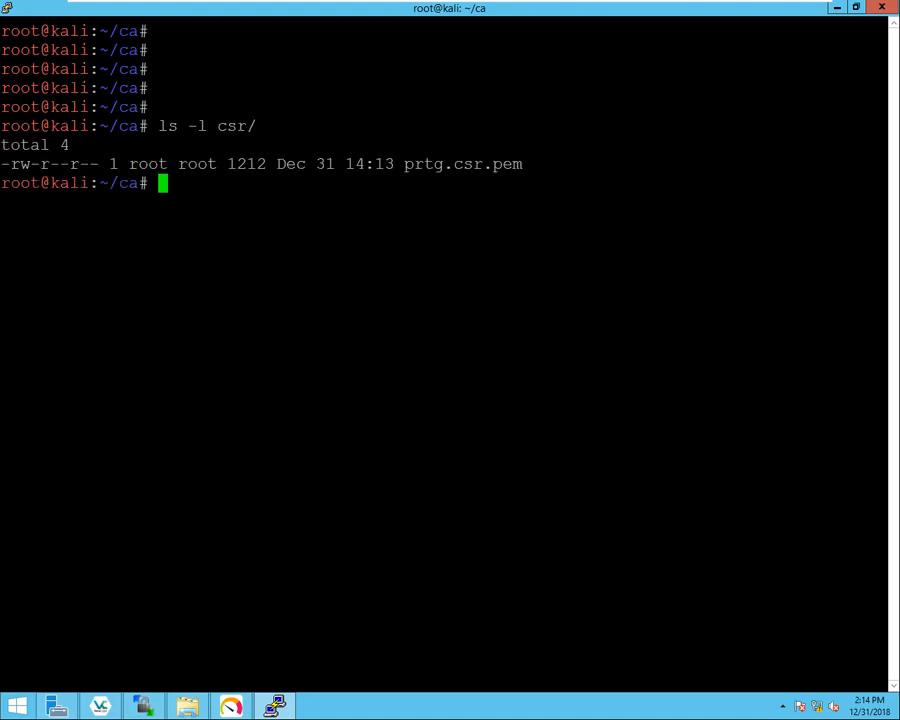
{"action": "double_click", "coordinate": [463, 164]}
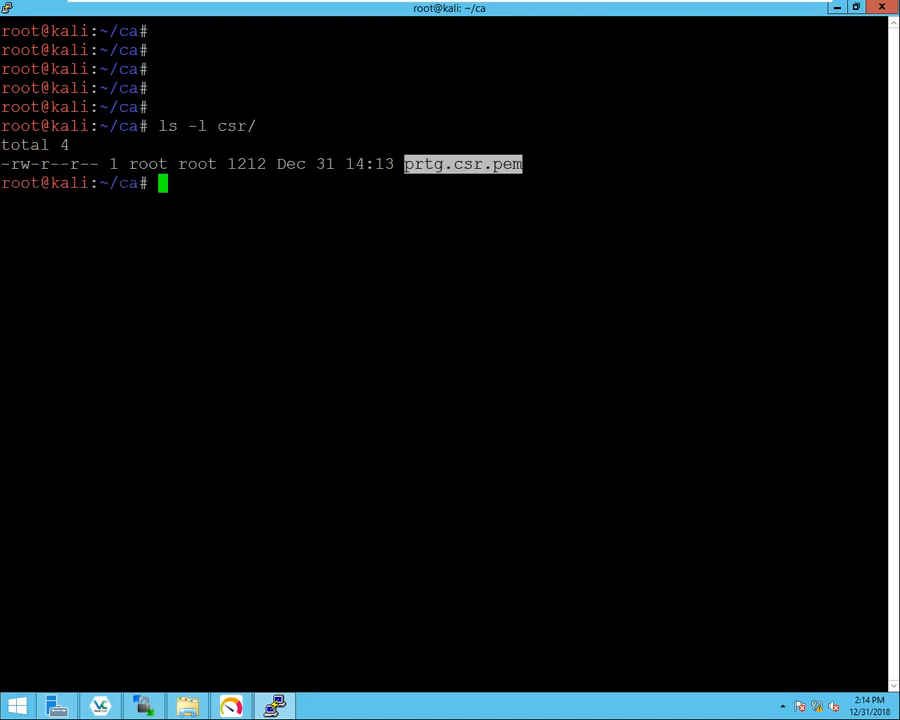
- In WinSCP, copy prtg.private.key from Kali's private folder into local Downloads
{"action": "left_click", "coordinate": [147, 707]}
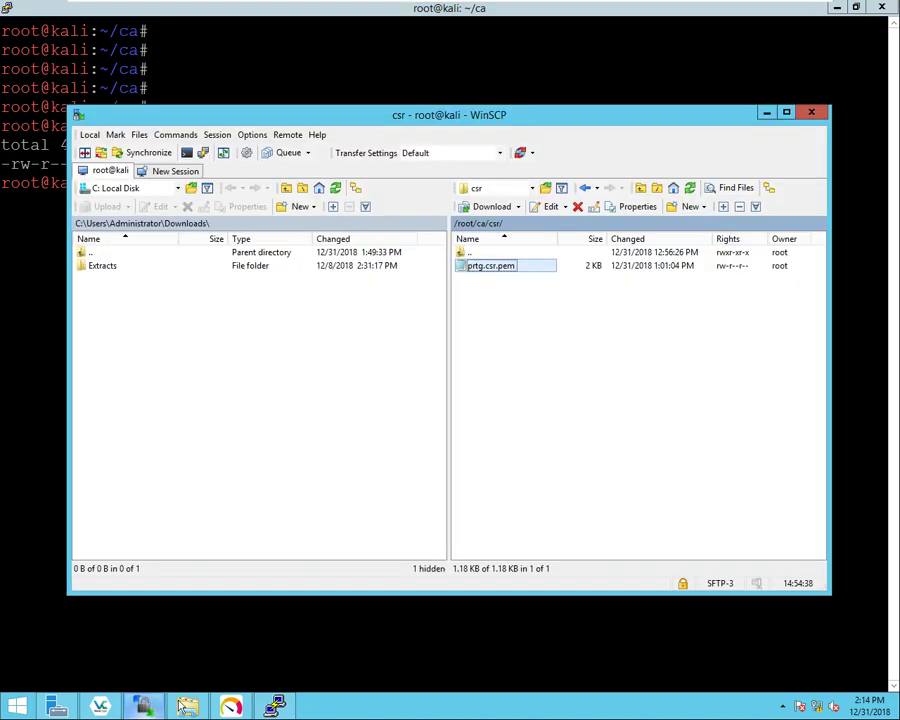
{"action": "left_click", "coordinate": [483, 223]}
{"action": "double_click", "coordinate": [480, 279]}
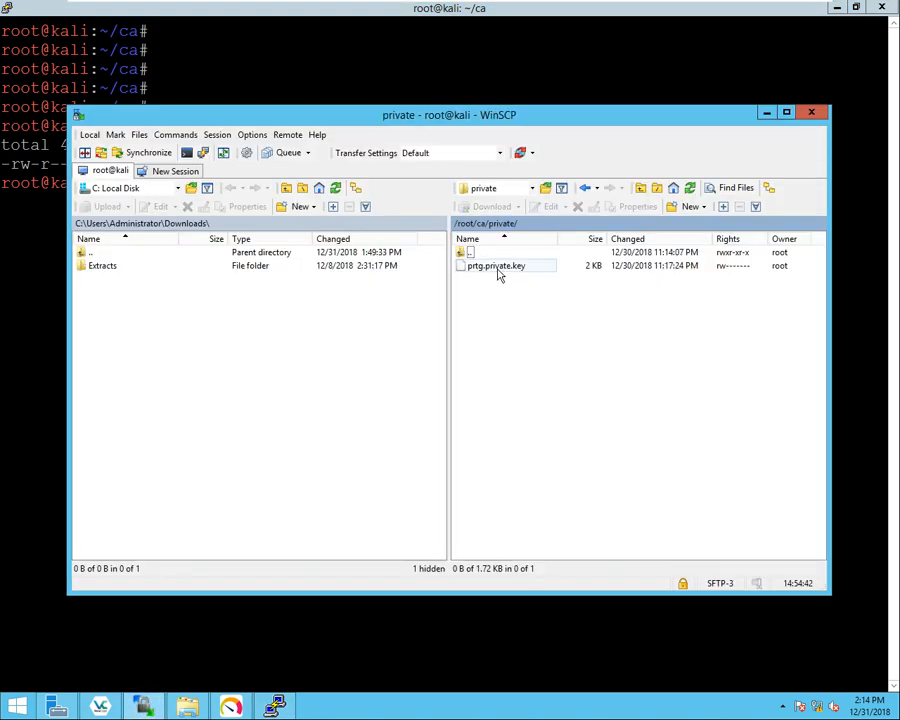
{"action": "mouse_move", "coordinate": [497, 267]}
{"action": "left_mouse_down"}
{"action": "mouse_move", "coordinate": [413, 297]}
{"action": "mouse_move", "coordinate": [104, 302]}
{"action": "left_mouse_up"}
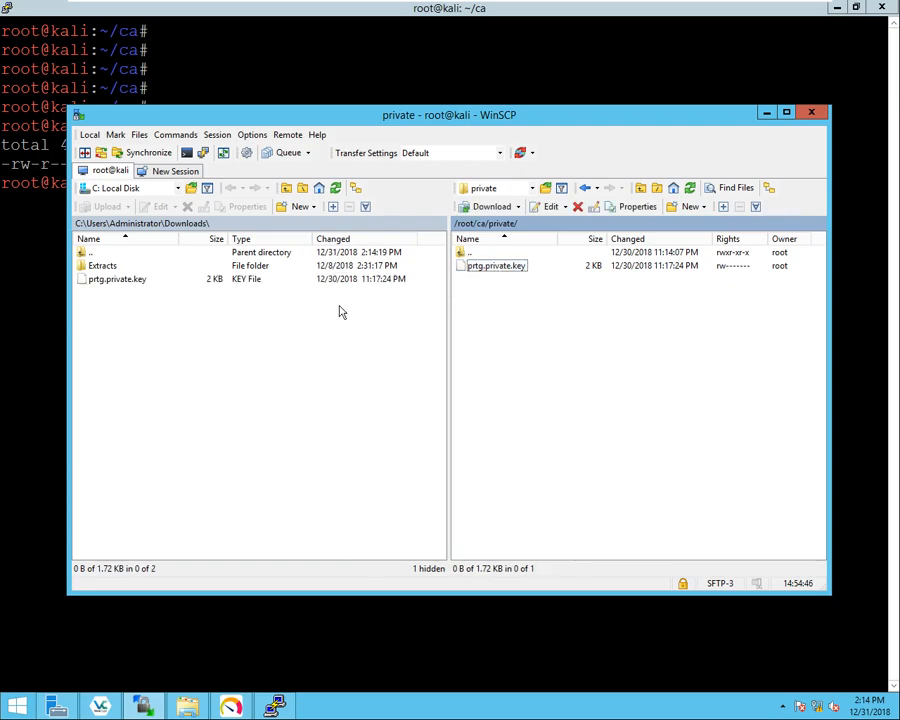
- Open csr/prtg.csr.pem in the editor and copy the entire request text
{"action": "left_click", "coordinate": [481, 224]}
{"action": "double_click", "coordinate": [470, 265]}
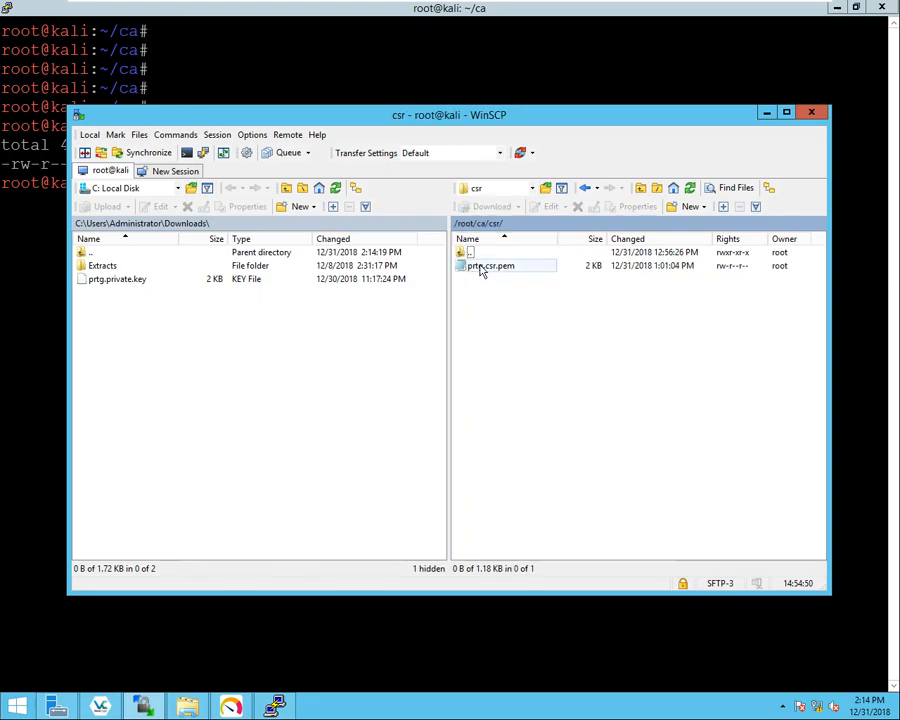
{"action": "double_click", "coordinate": [481, 266]}
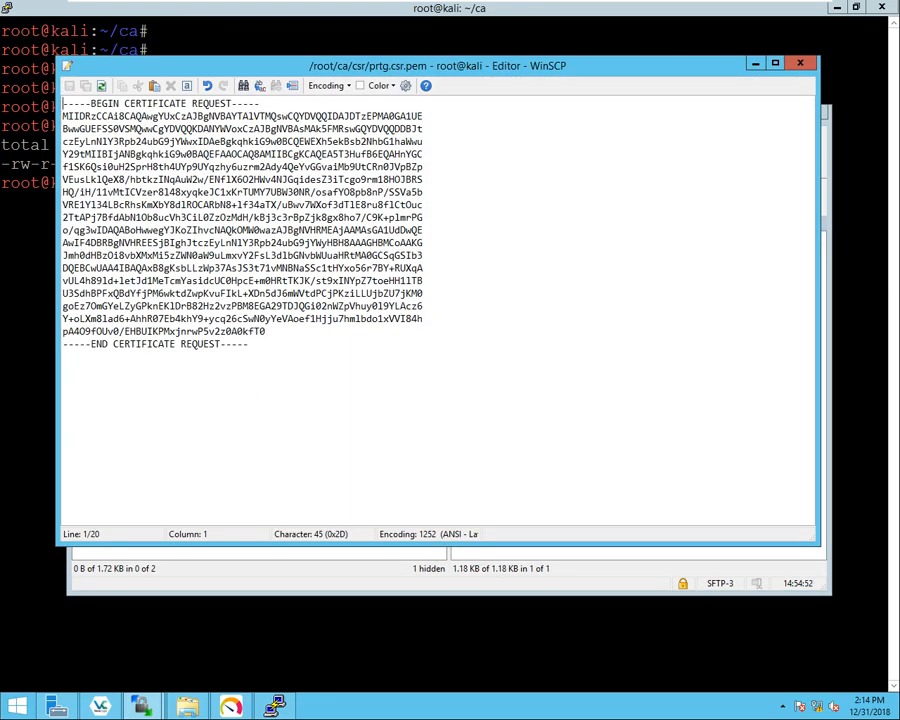
{"action": "key", "text": "ctrl+a"}
{"action": "right_click", "coordinate": [172, 186]}
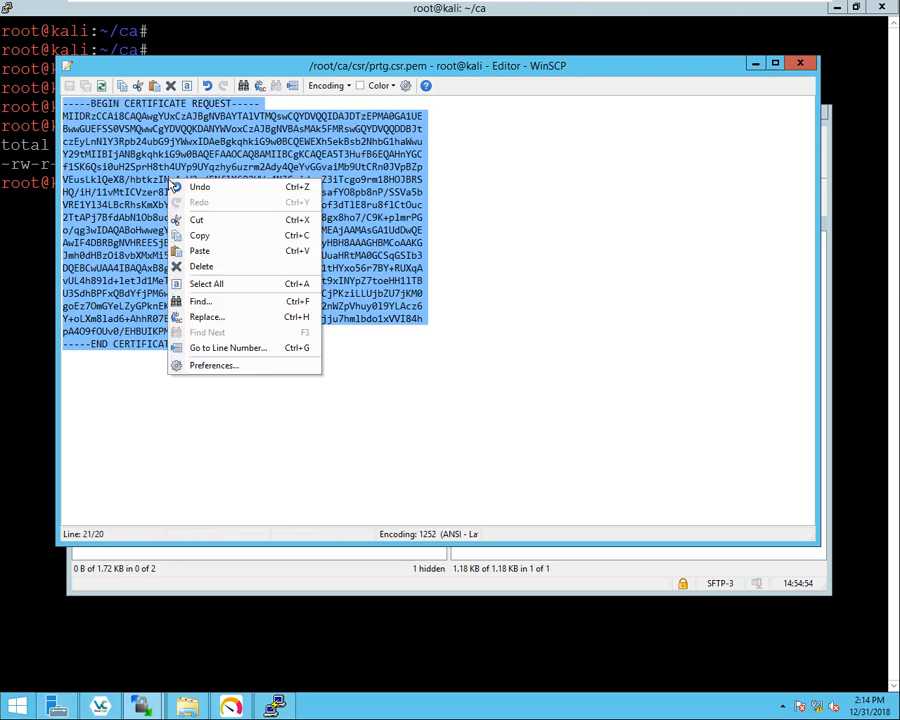
{"action": "left_click", "coordinate": [200, 235]}
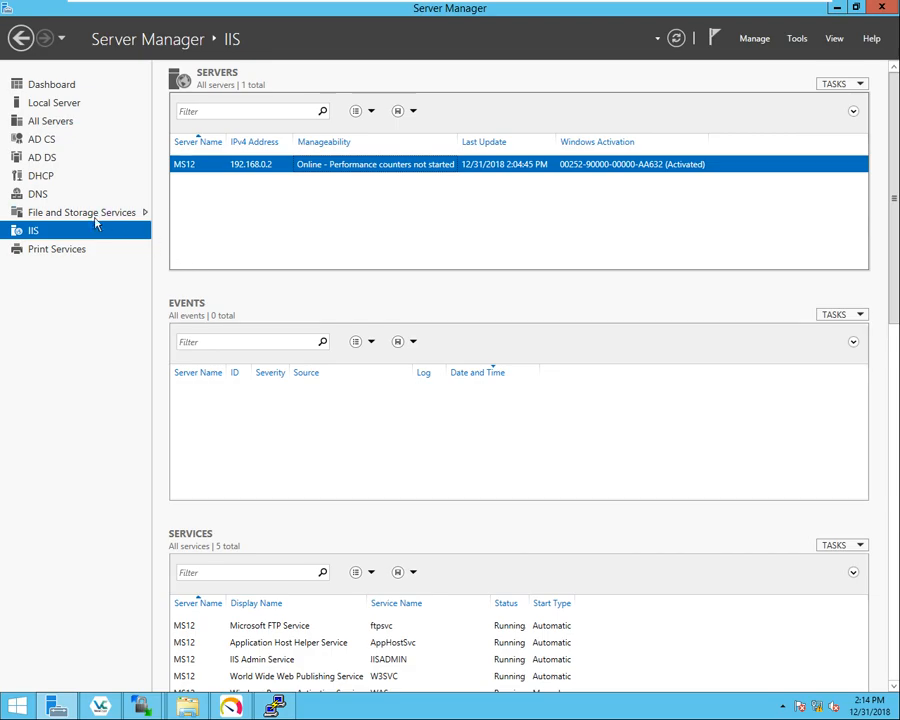
- From Server Manager, launch IIS Manager and browse Default Web Site's CertSrv application over http
{"action": "right_click", "coordinate": [261, 168]}
{"action": "left_click", "coordinate": [321, 285]}
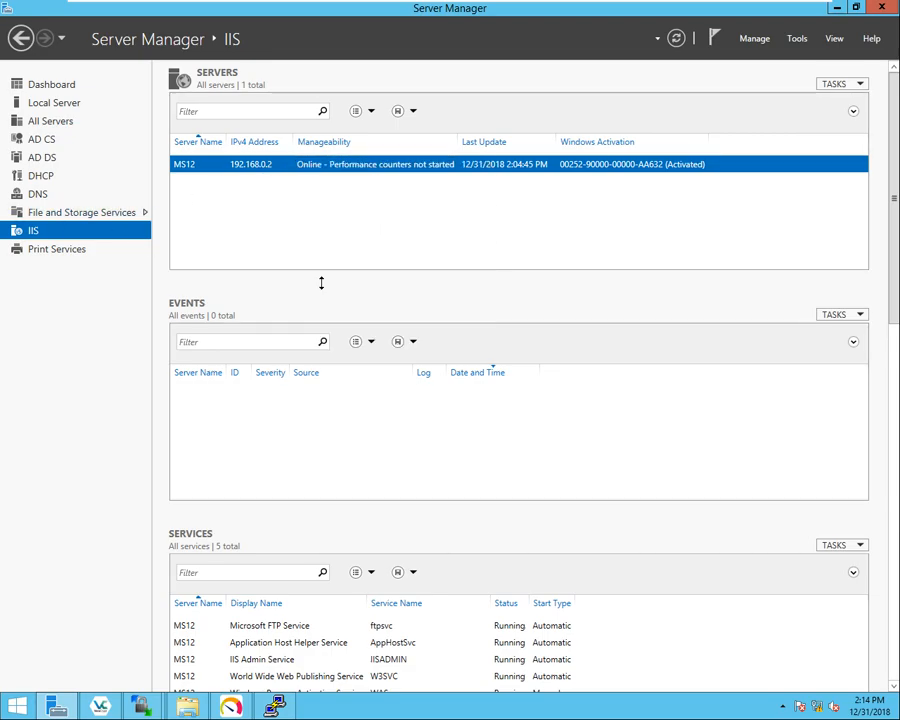
{"action": "left_click", "coordinate": [13, 110]}
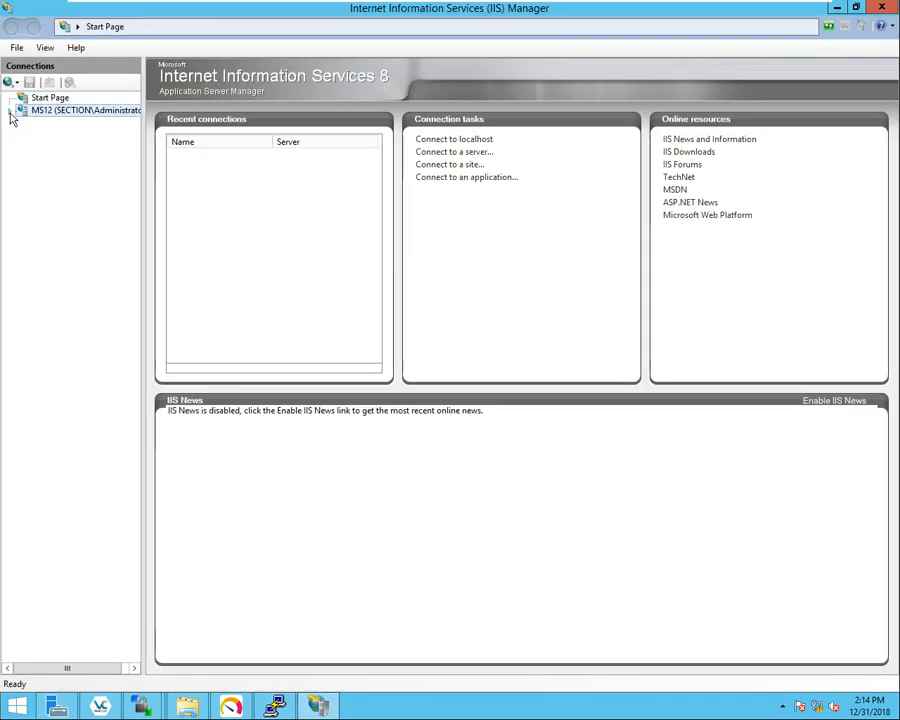
{"action": "left_click", "coordinate": [24, 135]}
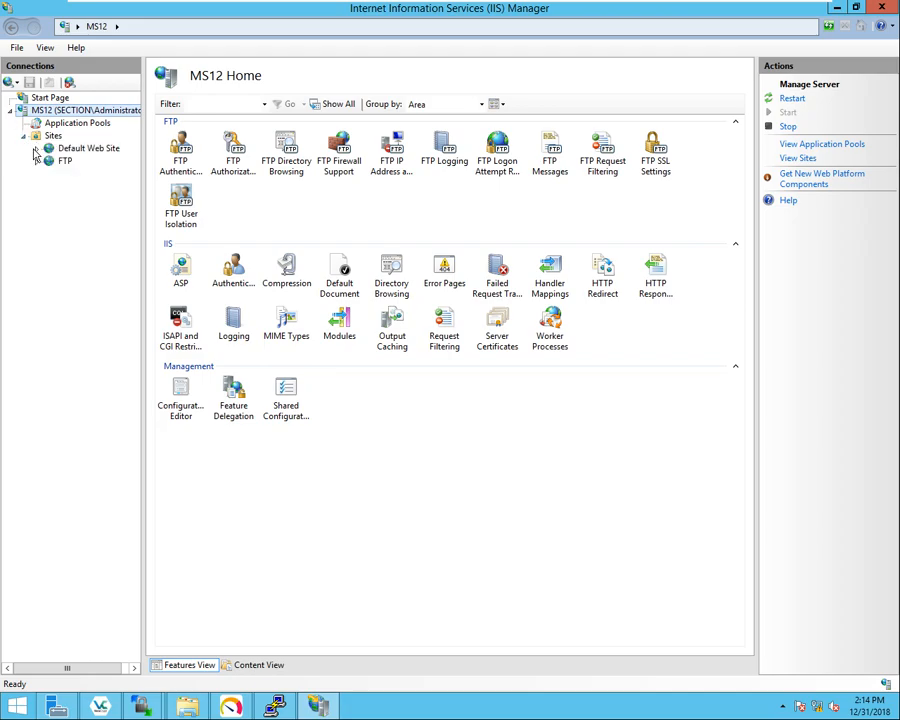
{"action": "left_click", "coordinate": [36, 149]}
{"action": "left_click", "coordinate": [85, 185]}
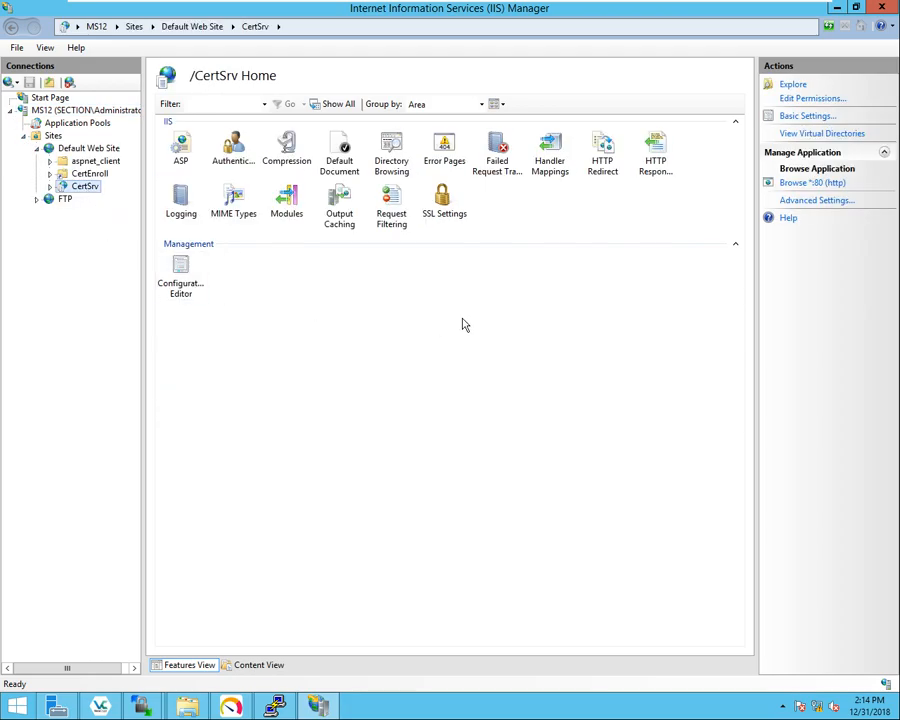
{"action": "left_click", "coordinate": [826, 186]}
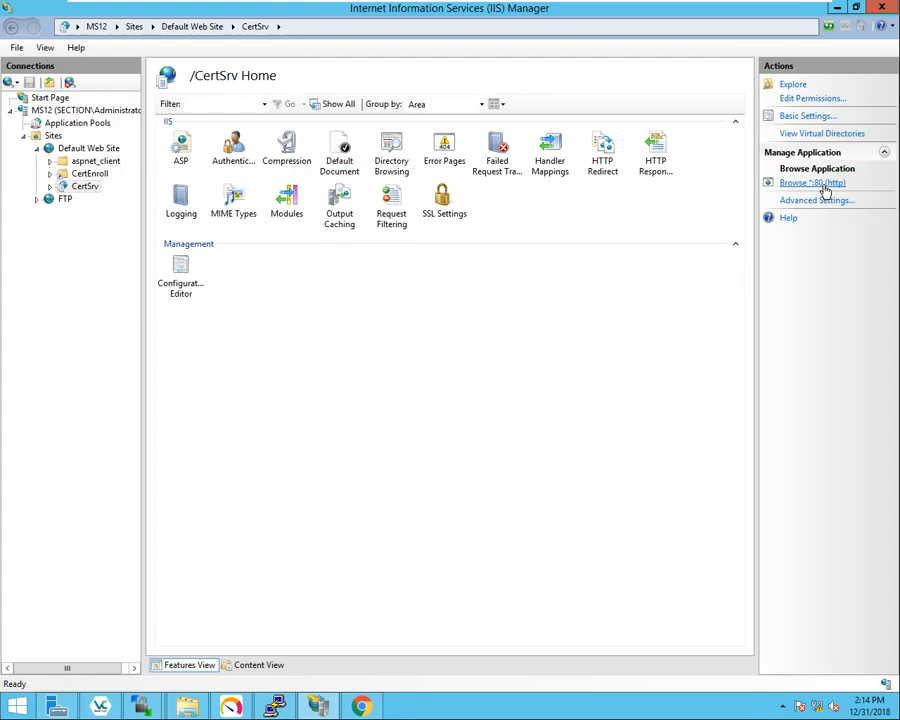
{"action": "left_click", "coordinate": [370, 708]}
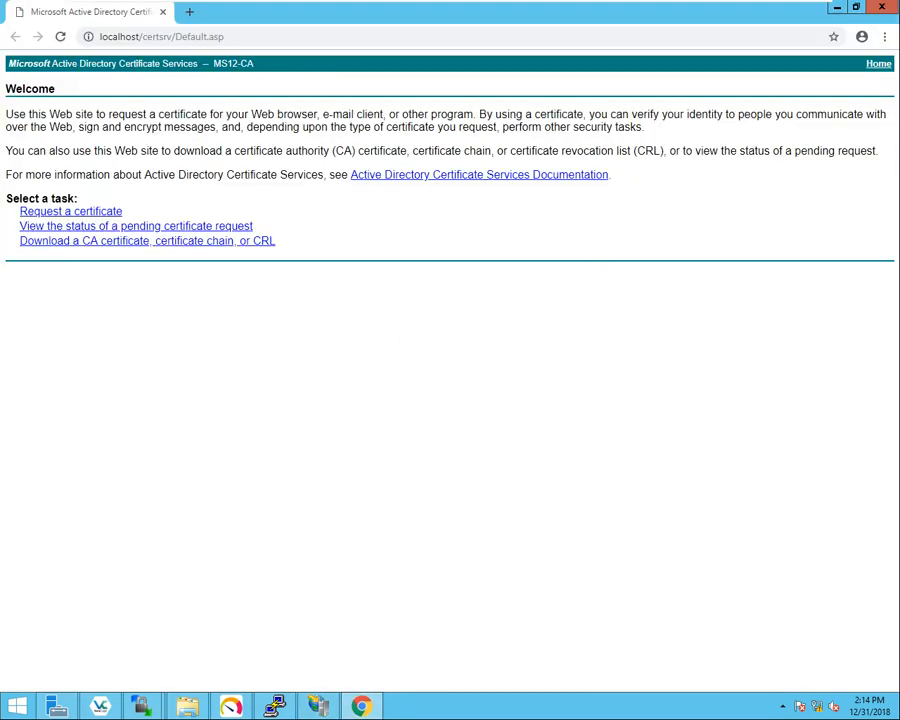
- Submit the pasted CSR as an advanced Web Server template request and download the issued certificate
{"action": "left_click", "coordinate": [90, 212]}
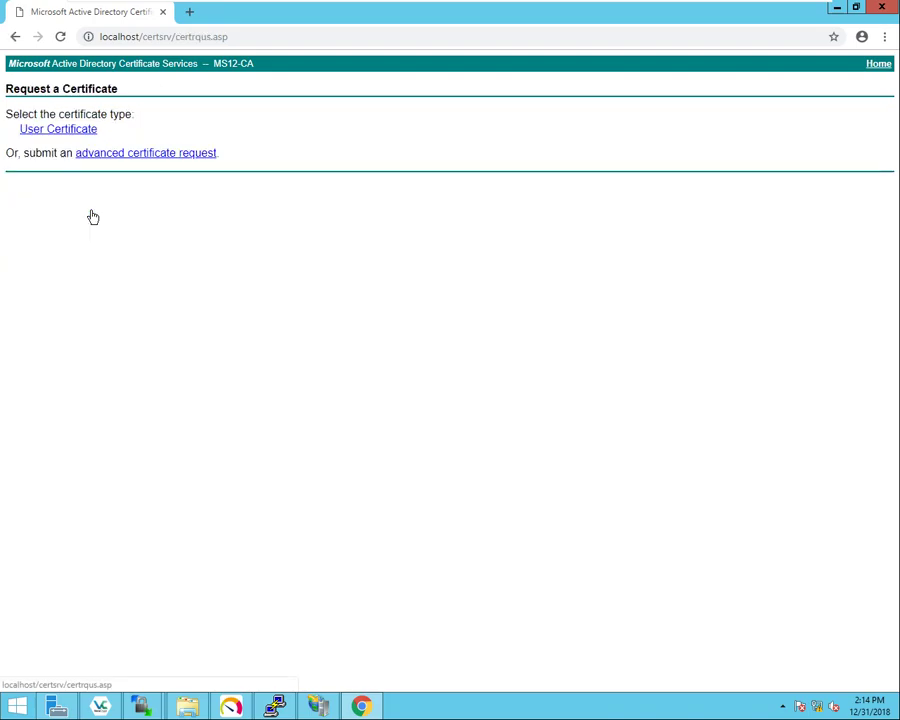
{"action": "left_click", "coordinate": [128, 158]}
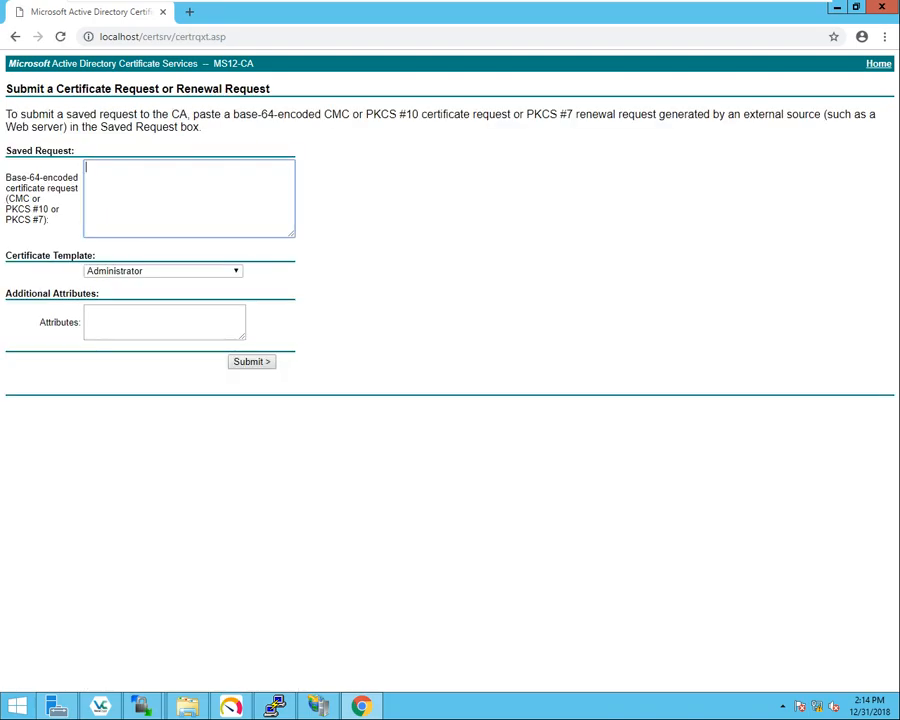
{"action": "right_click", "coordinate": [101, 172]}
{"action": "left_click", "coordinate": [134, 259]}
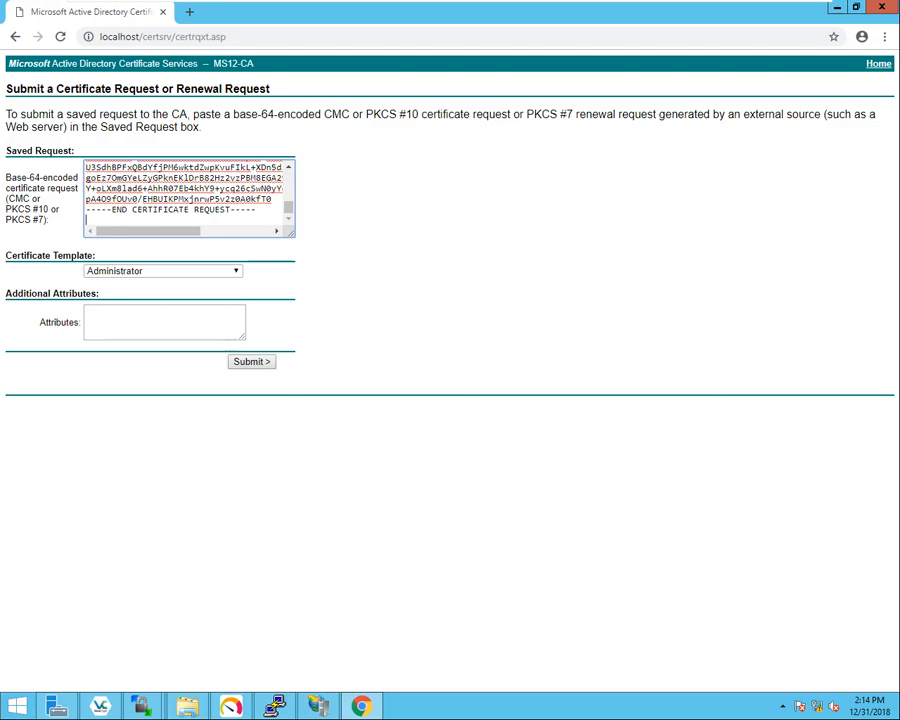
{"action": "left_click", "coordinate": [236, 274]}
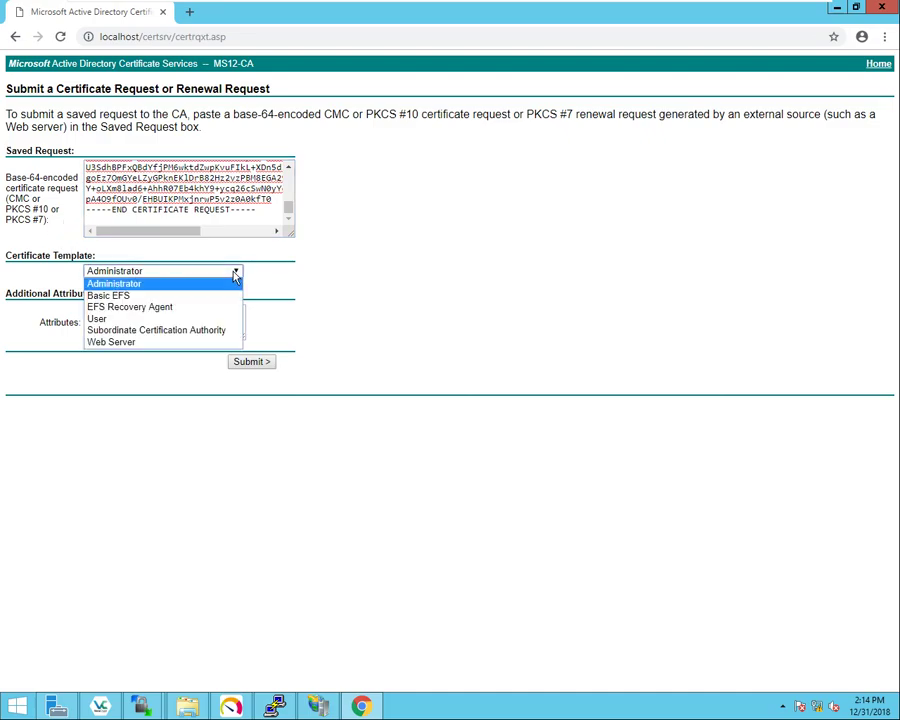
{"action": "left_click", "coordinate": [127, 342]}
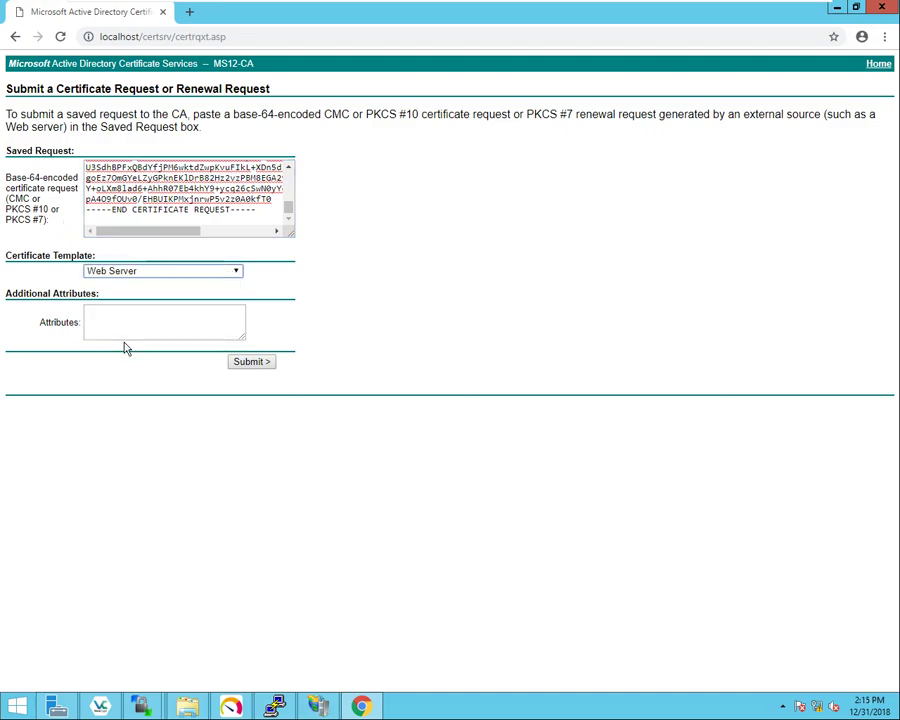
{"action": "left_click", "coordinate": [252, 361]}
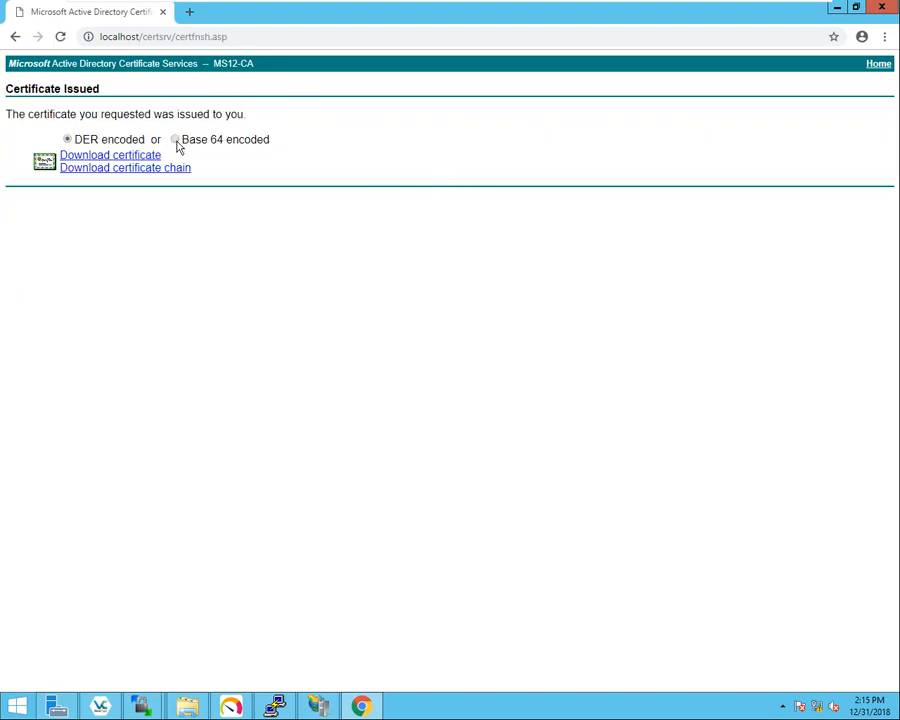
{"action": "left_click", "coordinate": [104, 156]}
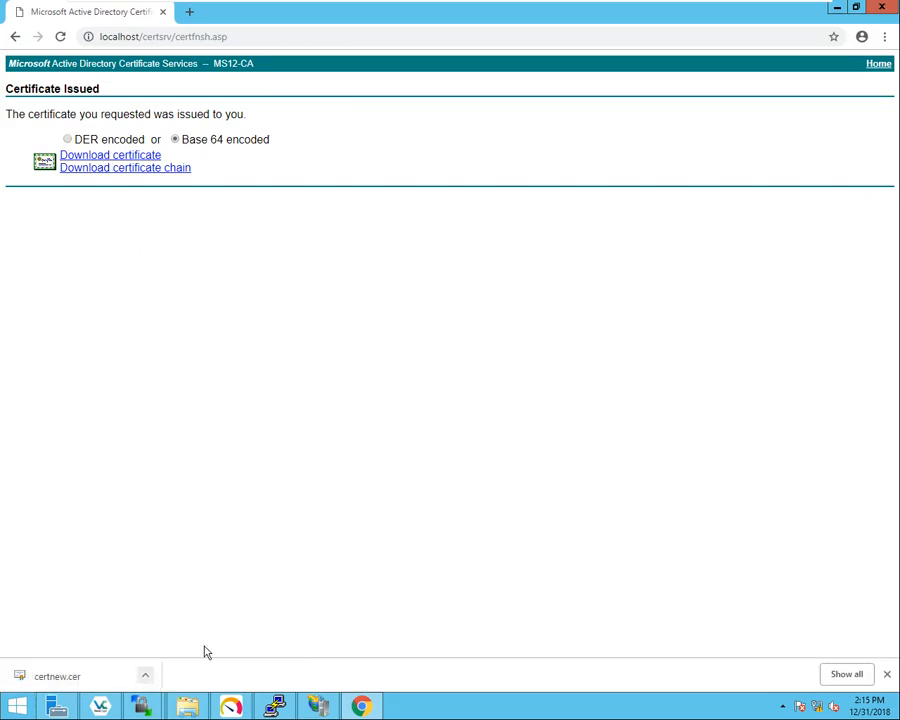
- Return to the welcome page and download the MS12-CA certificate
{"action": "left_click", "coordinate": [15, 37]}
{"action": "left_click", "coordinate": [15, 37]}
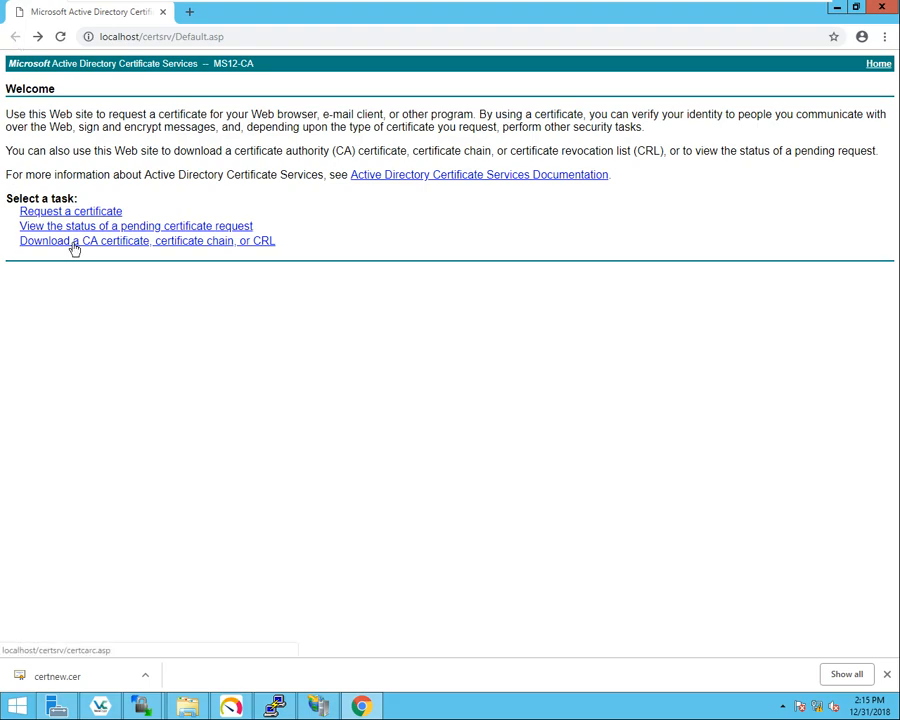
{"action": "left_click", "coordinate": [74, 242]}
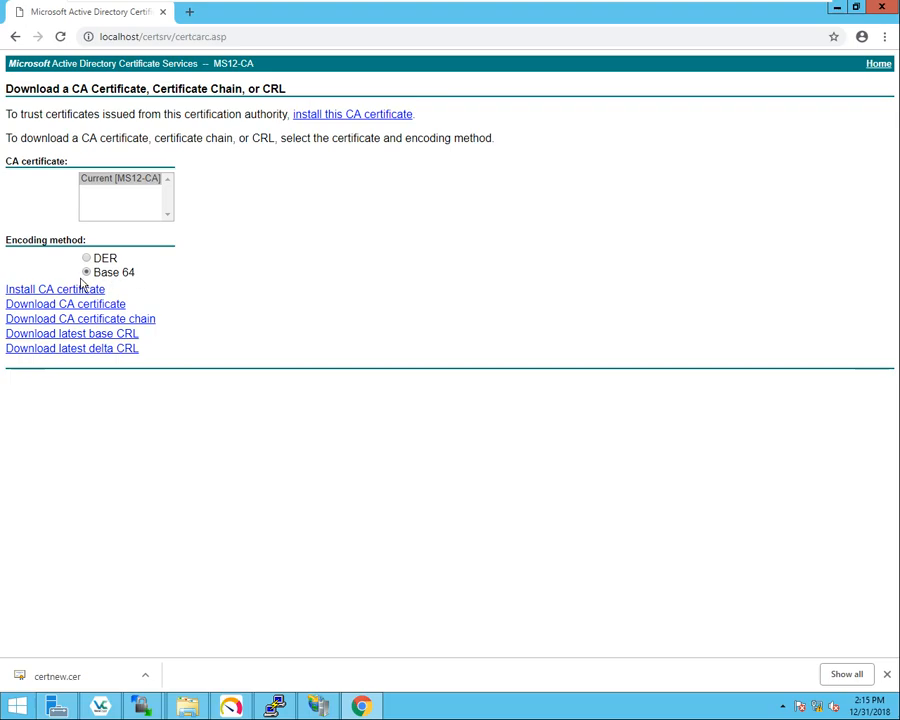
{"action": "left_click", "coordinate": [50, 304]}
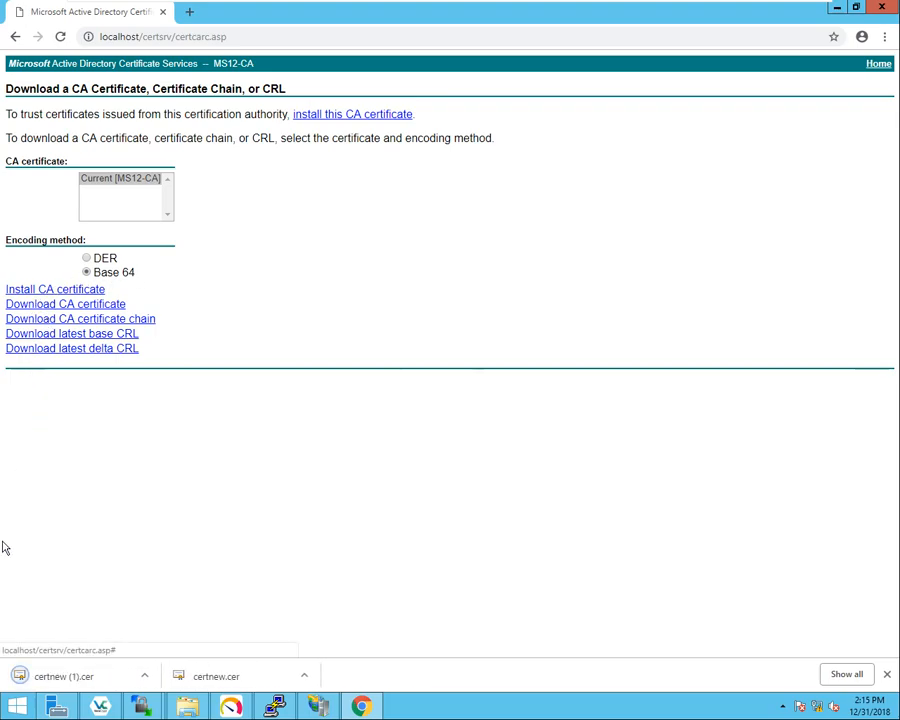
- Open certnew from Downloads and inspect its Subject and Subject Alternative Name entries in Details
{"action": "left_click", "coordinate": [188, 710]}
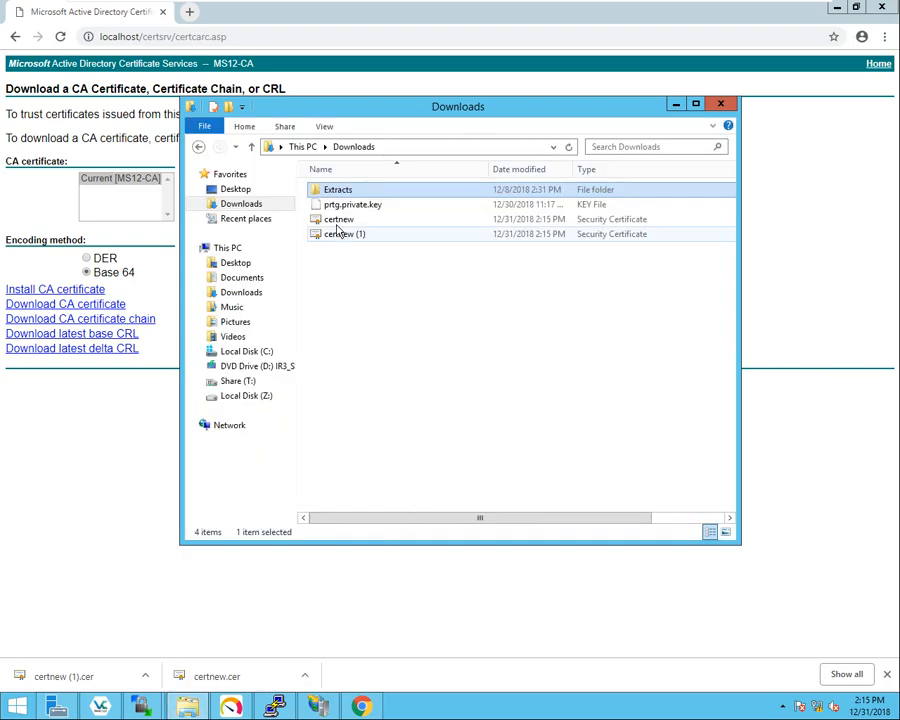
{"action": "double_click", "coordinate": [338, 219]}
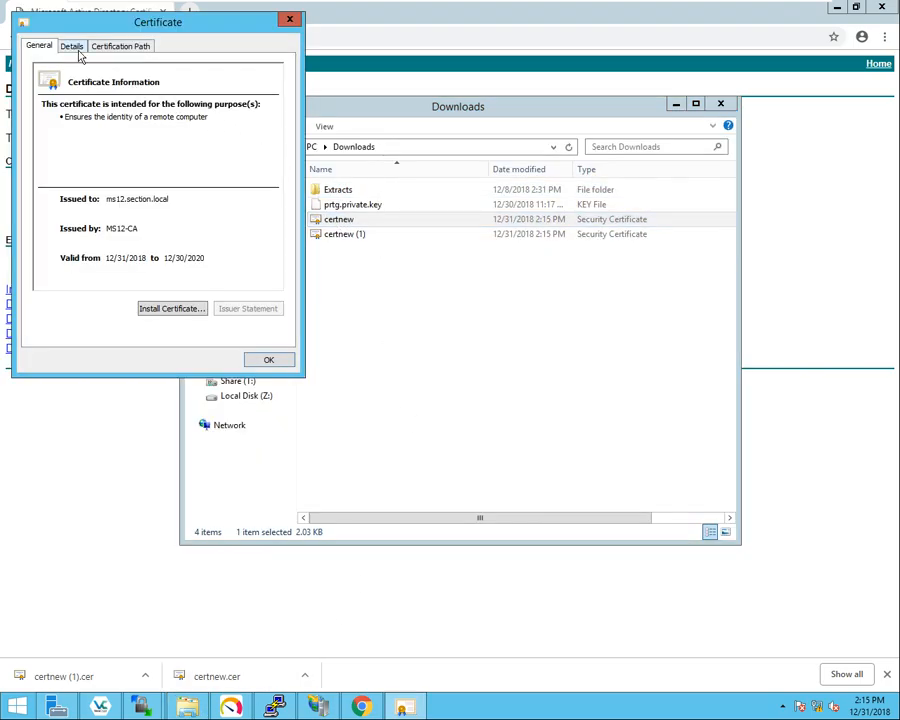
{"action": "left_click", "coordinate": [71, 46]}
{"action": "left_click", "coordinate": [60, 189]}
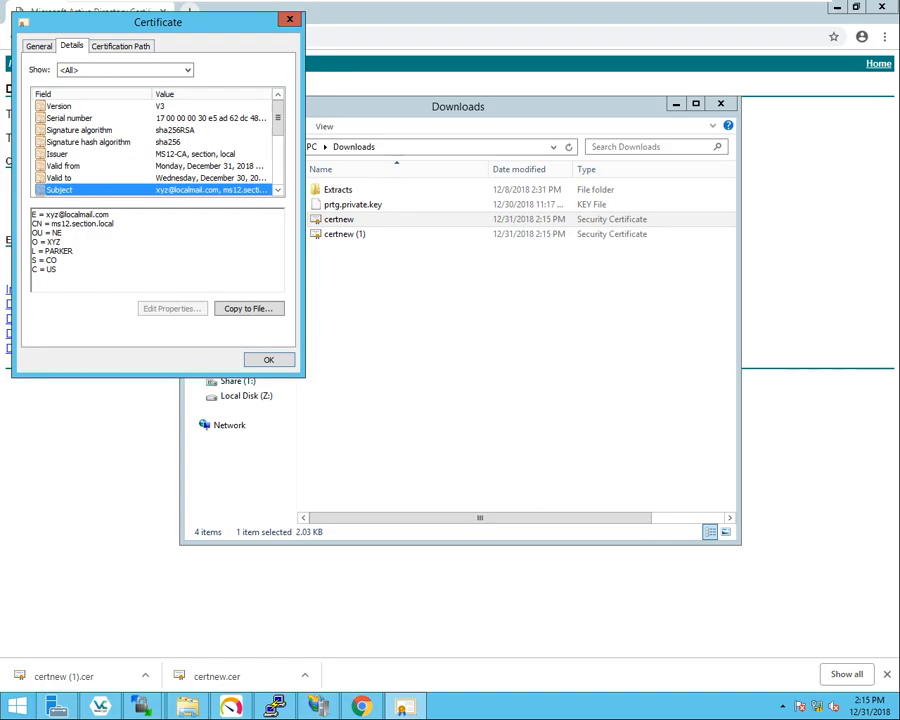
{"action": "left_click", "coordinate": [120, 270]}
{"action": "left_click", "coordinate": [60, 189]}
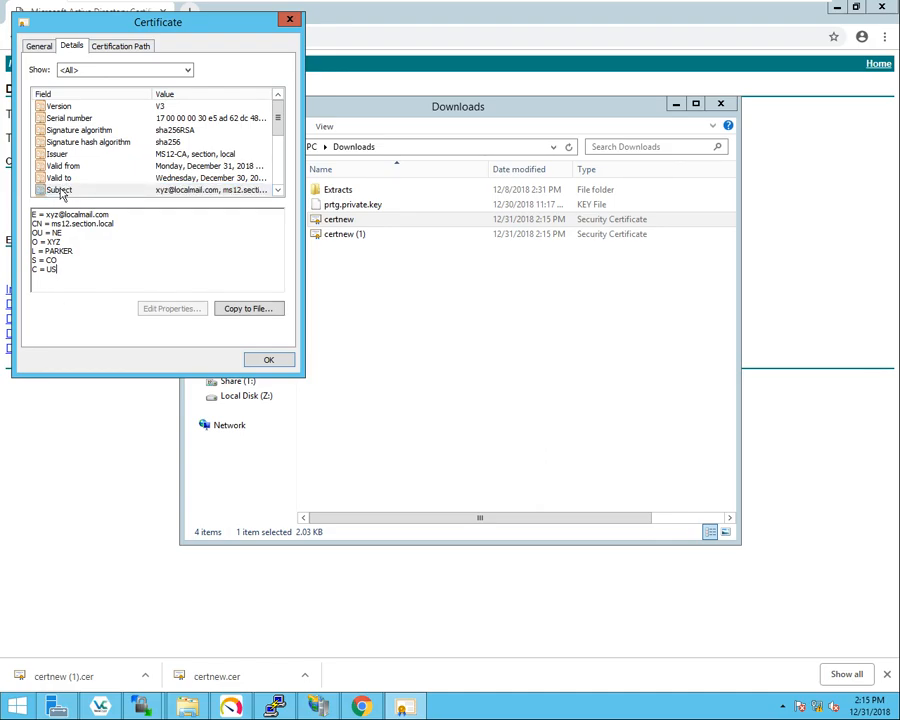
{"action": "key", "text": "ctrl+a"}
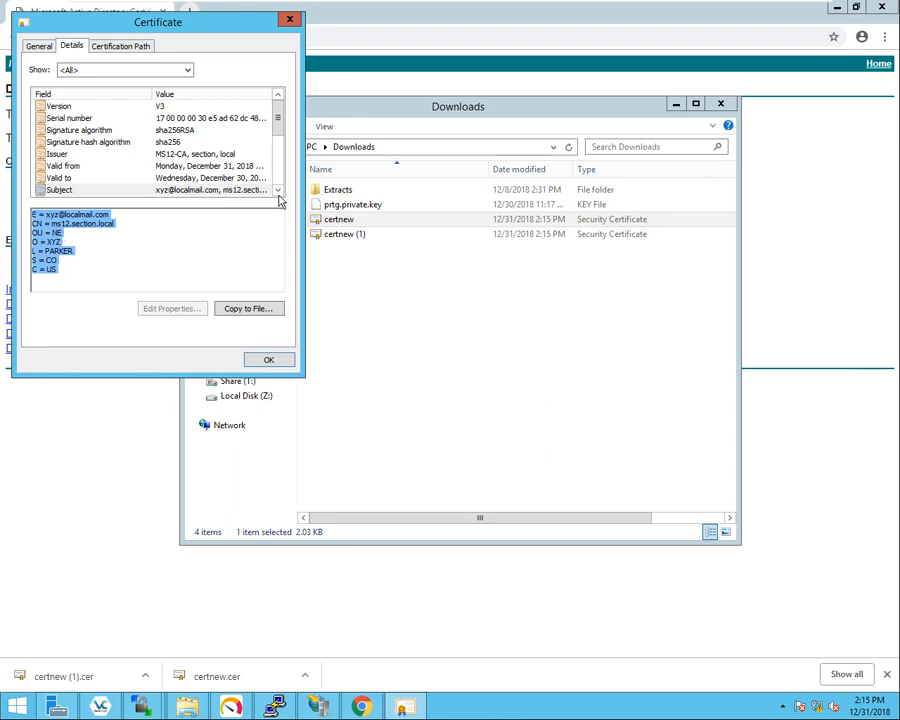
{"action": "scroll", "coordinate": [280, 200], "scroll_direction": "down", "scroll_amount": 1}
{"action": "scroll", "coordinate": [280, 200], "scroll_direction": "down", "scroll_amount": 1}
{"action": "scroll", "coordinate": [280, 200], "scroll_direction": "down", "scroll_amount": 1}
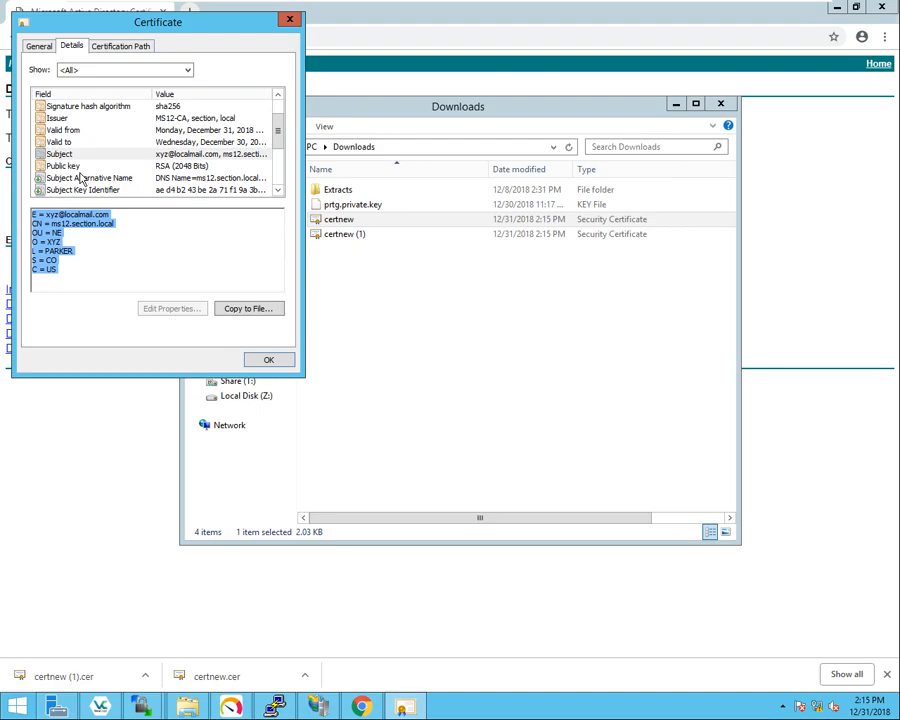
{"action": "left_click", "coordinate": [82, 178]}
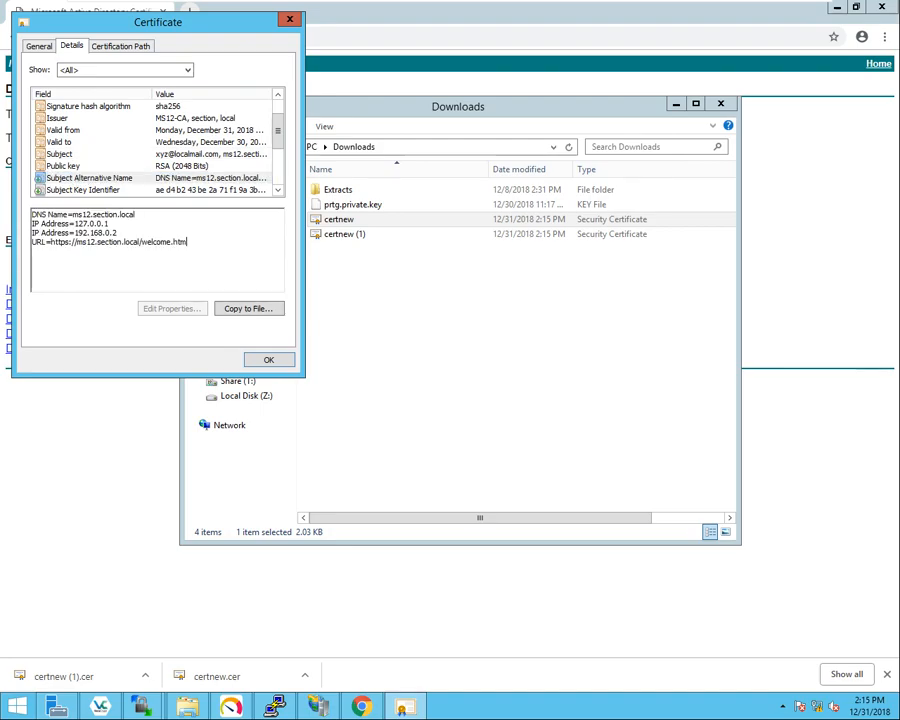
{"action": "left_click_drag", "start_coordinate": [190, 243], "coordinate": [32, 212]}
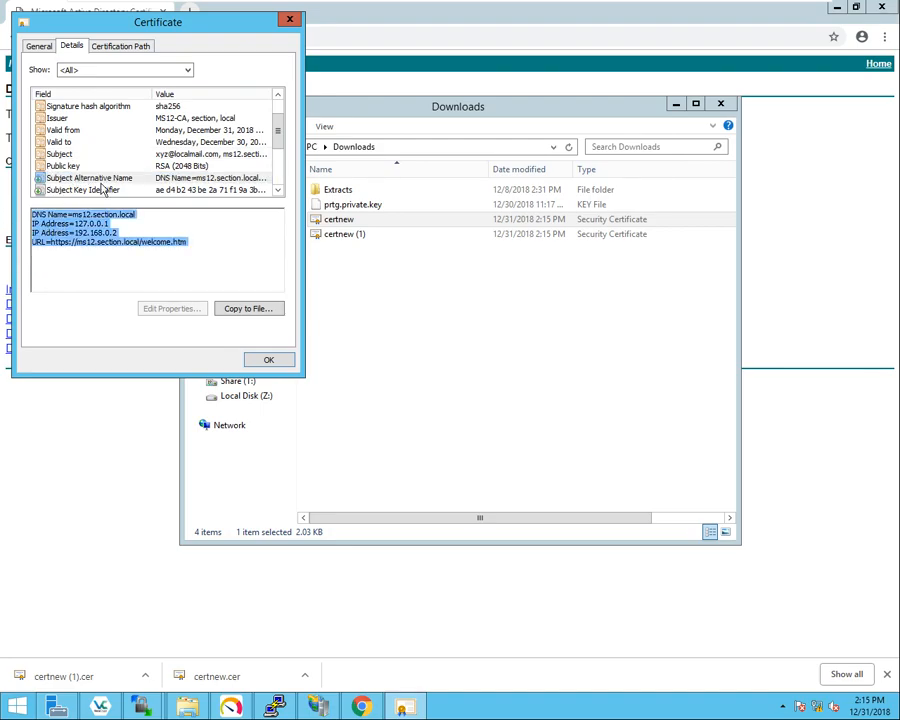
- Close the viewer and rename the issued certnew certificate to prtg
{"action": "left_click", "coordinate": [268, 362]}
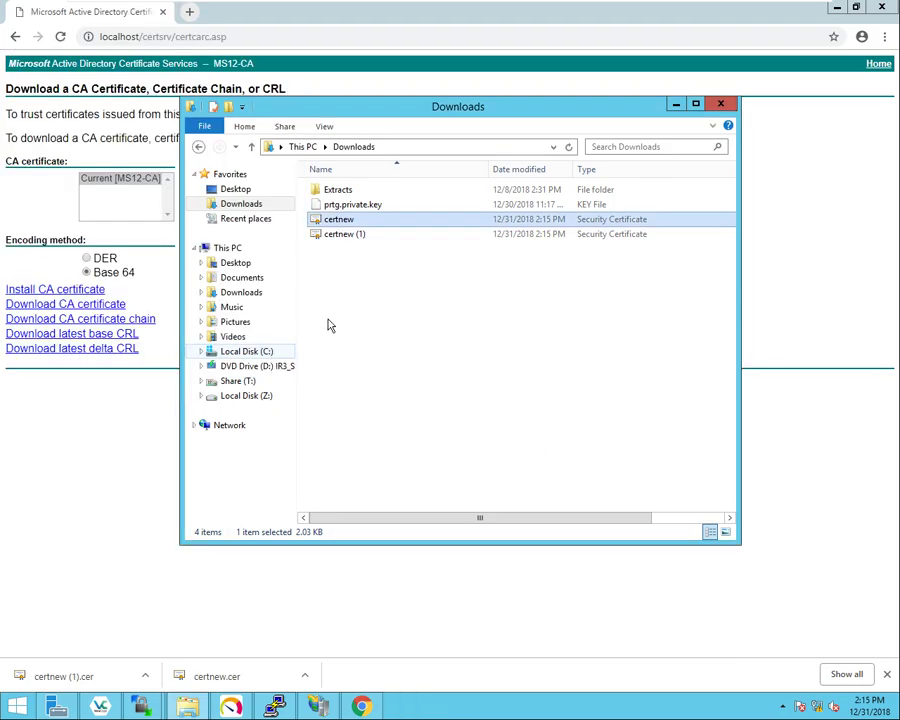
{"action": "right_click", "coordinate": [330, 220]}
{"action": "left_click", "coordinate": [383, 408]}
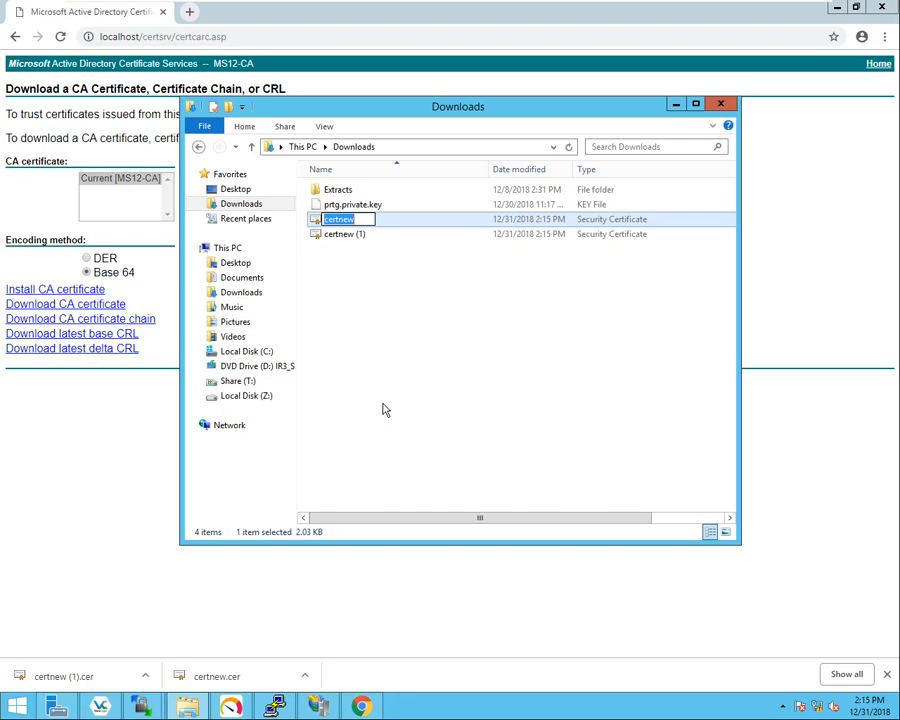
{"action": "type", "text": "prtg"}
{"action": "key", "text": "Return"}
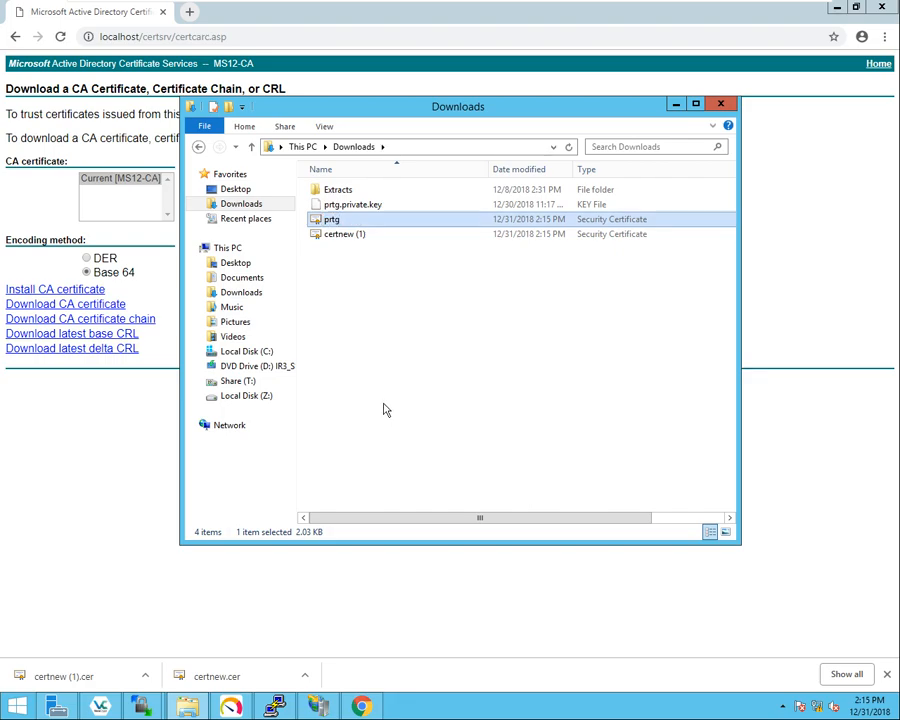
- Check the CA certificate certnew (1), then rename it to ms12.root
{"action": "double_click", "coordinate": [340, 234]}
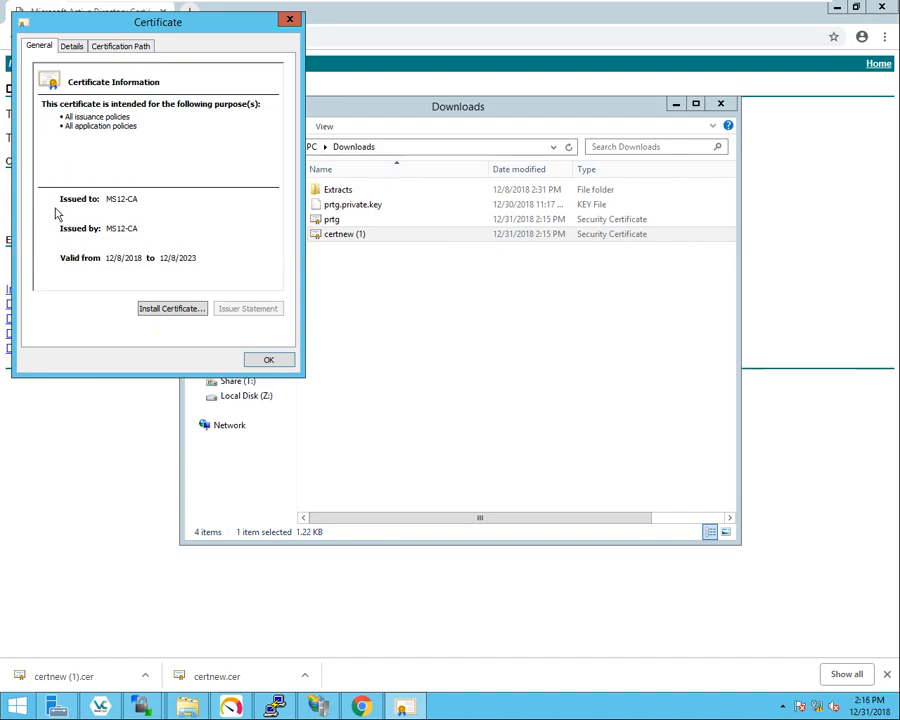
{"action": "left_click", "coordinate": [269, 360]}
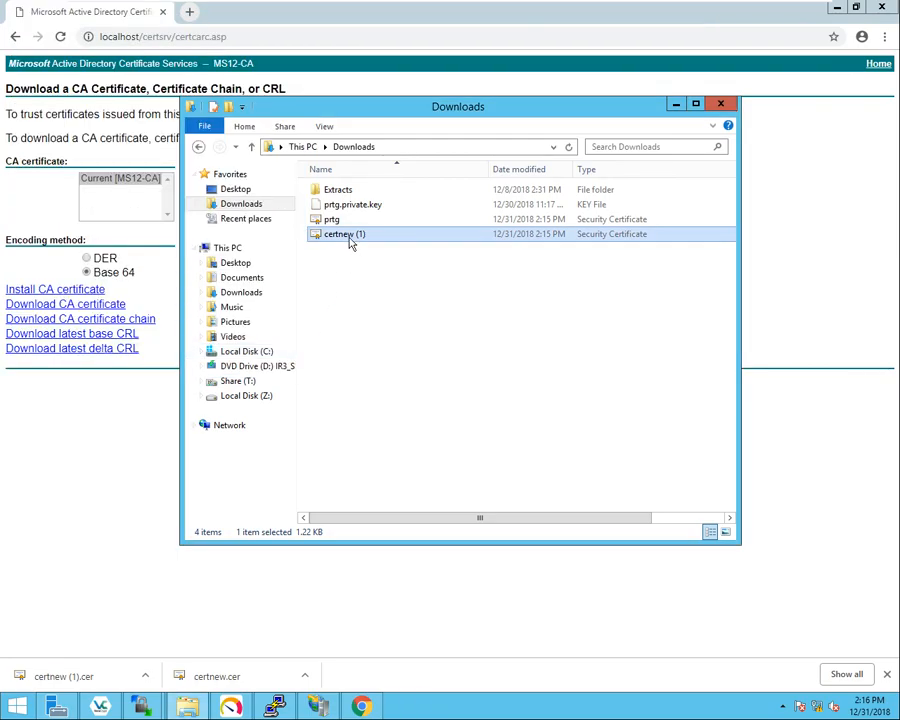
{"action": "right_click", "coordinate": [350, 241]}
{"action": "left_click", "coordinate": [390, 426]}
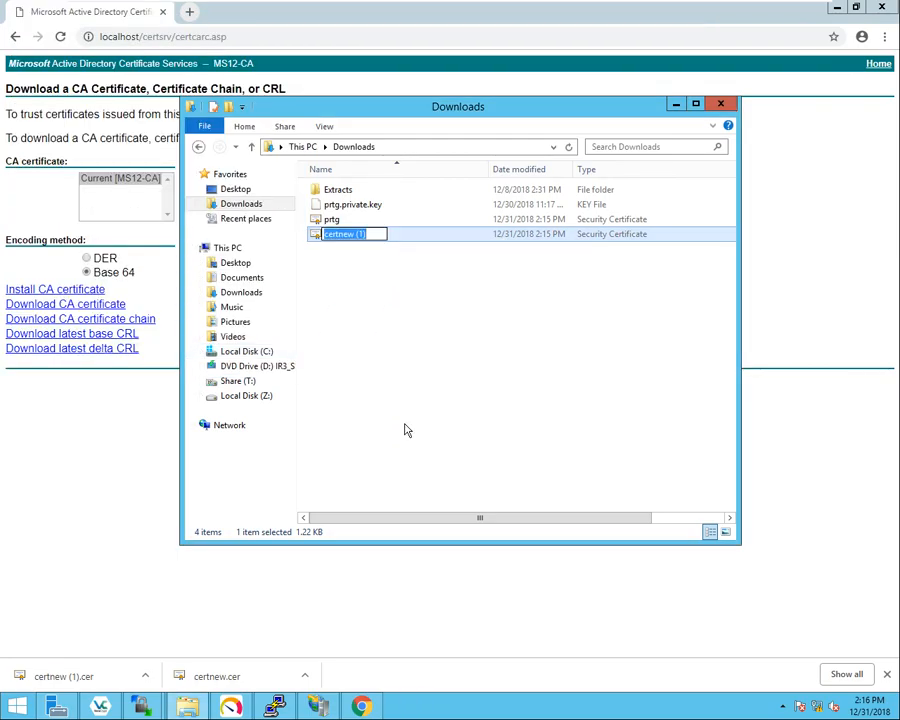
{"action": "type", "text": "ms12.root"}
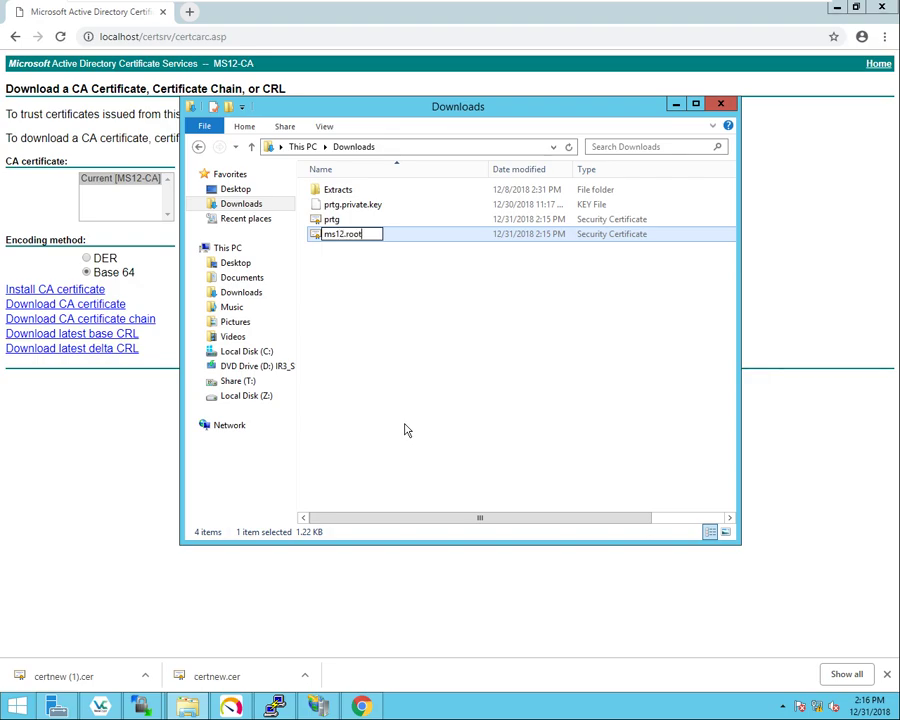
{"action": "key", "text": "Return"}
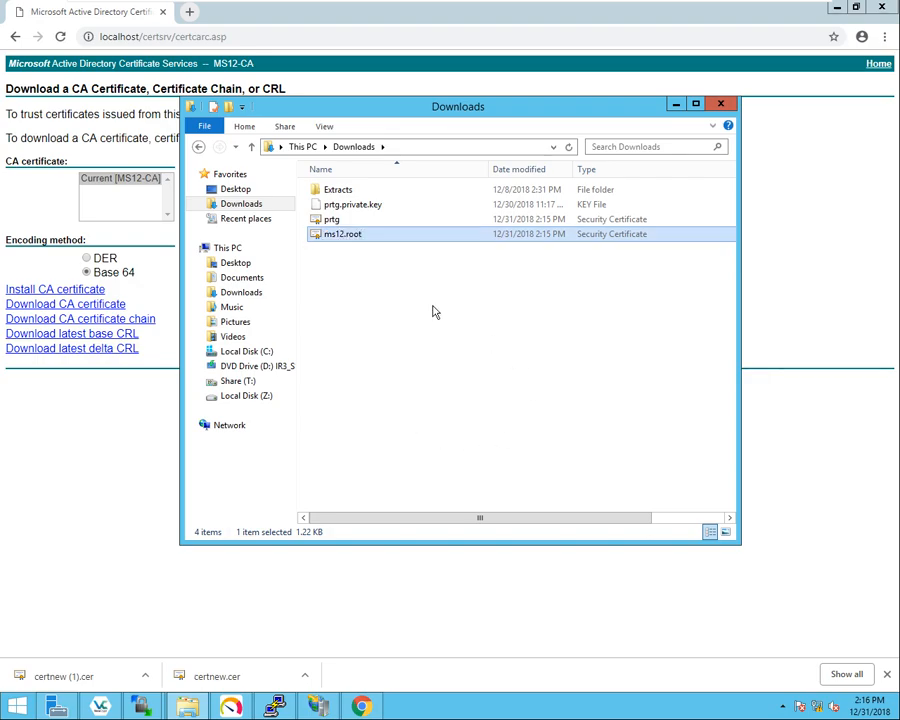
- In PRTG Certificate Importer, provide the Downloads directory as the certificate source and continue
{"action": "left_click", "coordinate": [141, 707]}
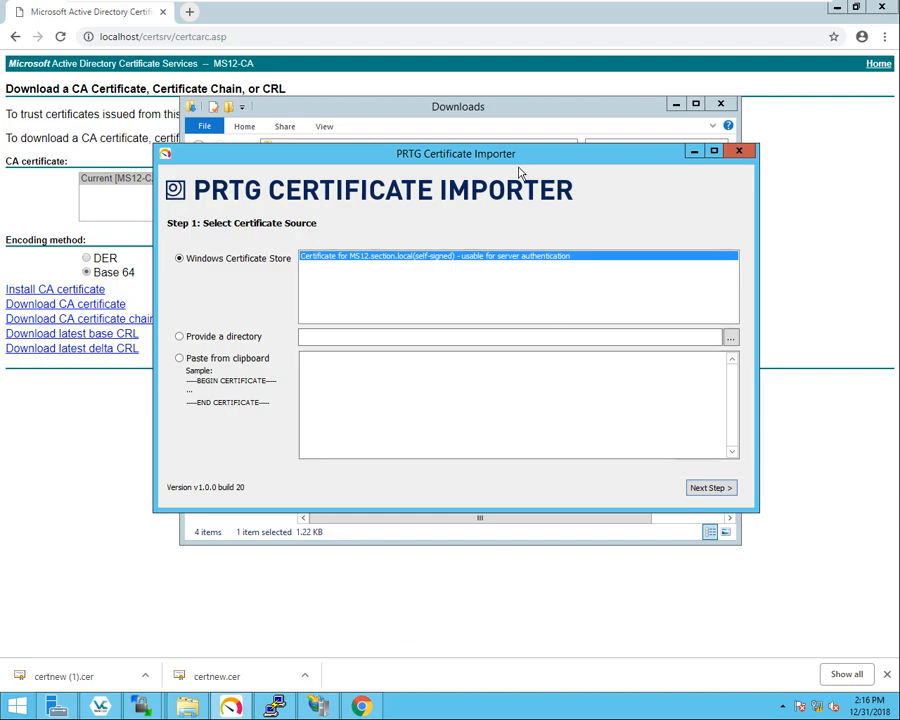
{"action": "left_click_drag", "start_coordinate": [533, 160], "coordinate": [517, 156]}
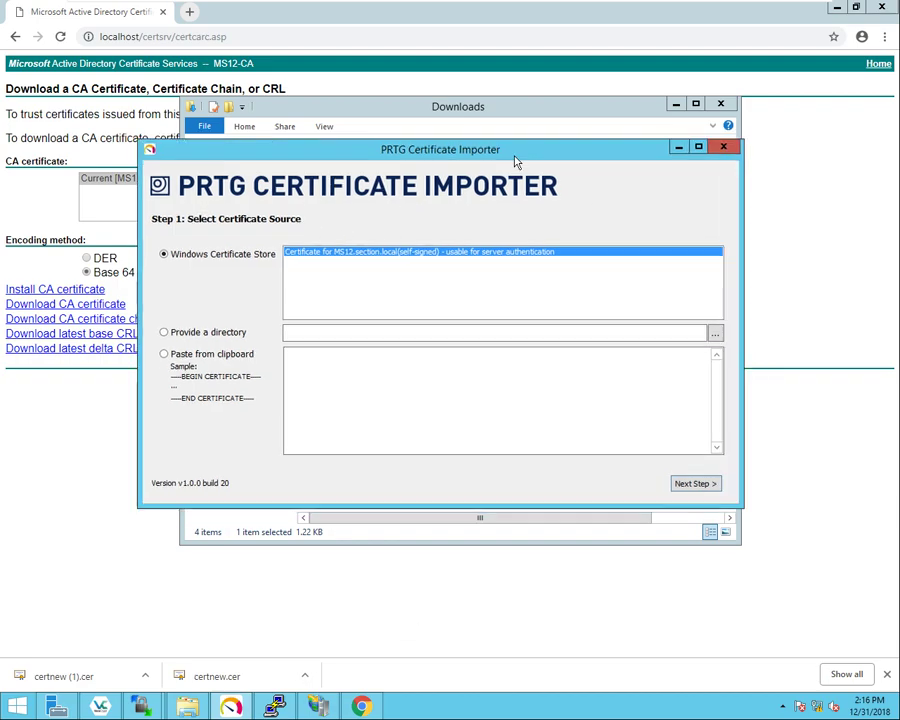
{"action": "left_click", "coordinate": [162, 331]}
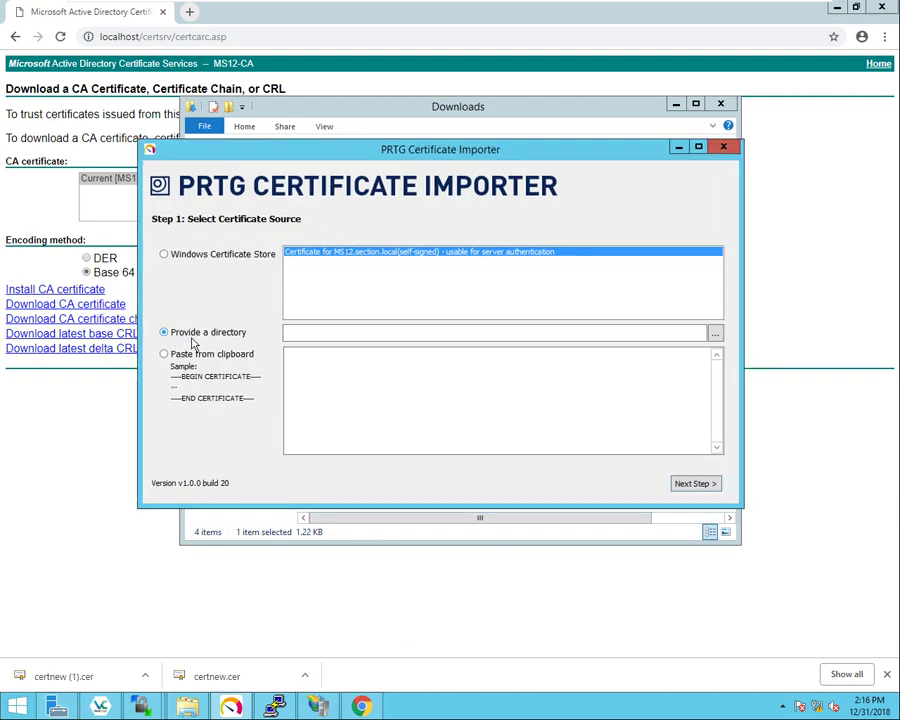
{"action": "left_click", "coordinate": [715, 333]}
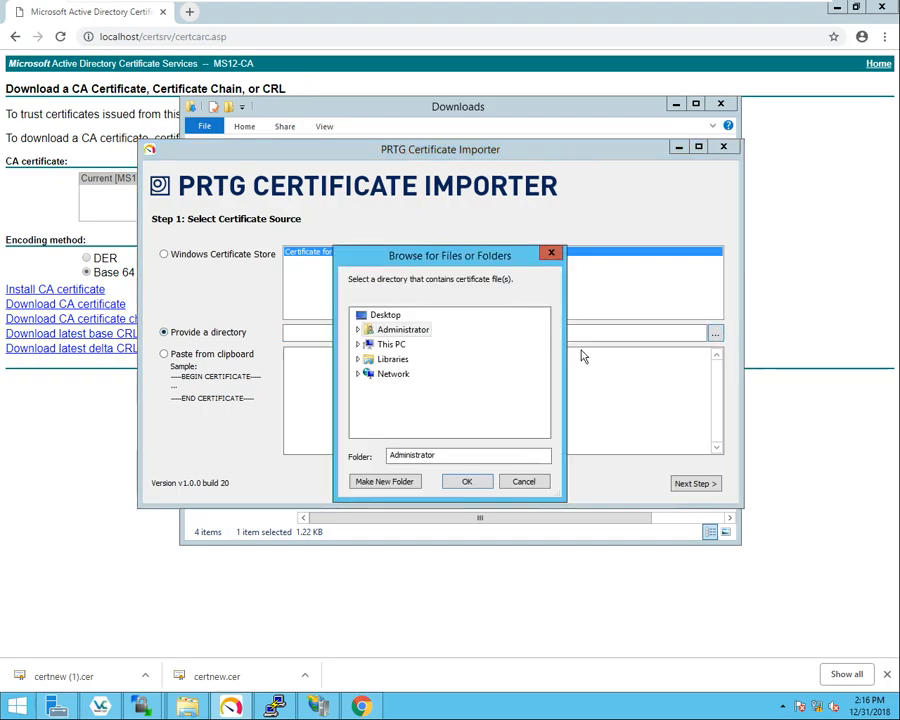
{"action": "left_click", "coordinate": [358, 344]}
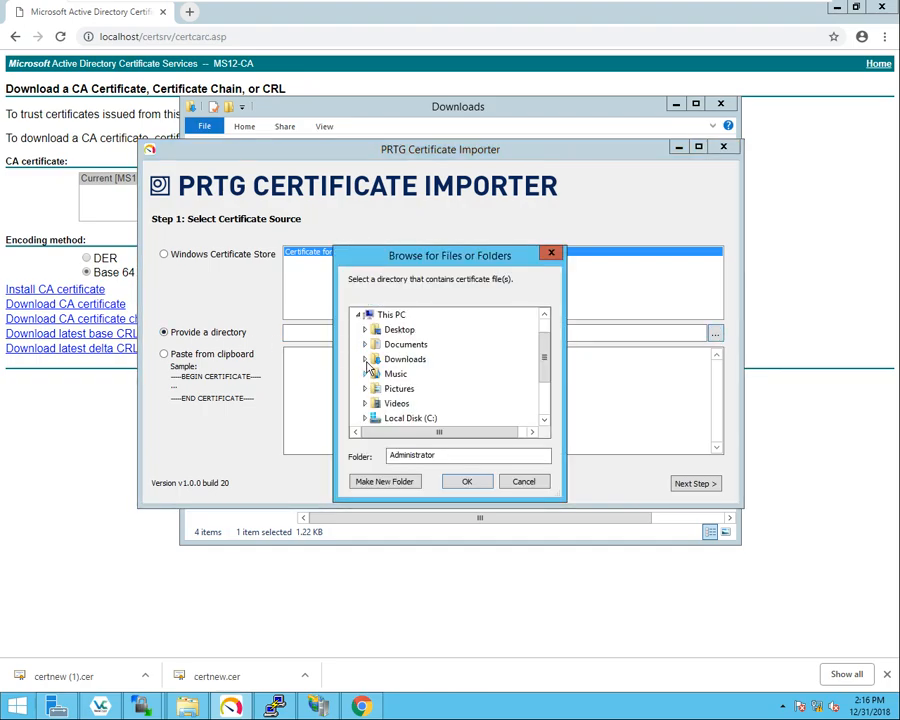
{"action": "left_click", "coordinate": [366, 359]}
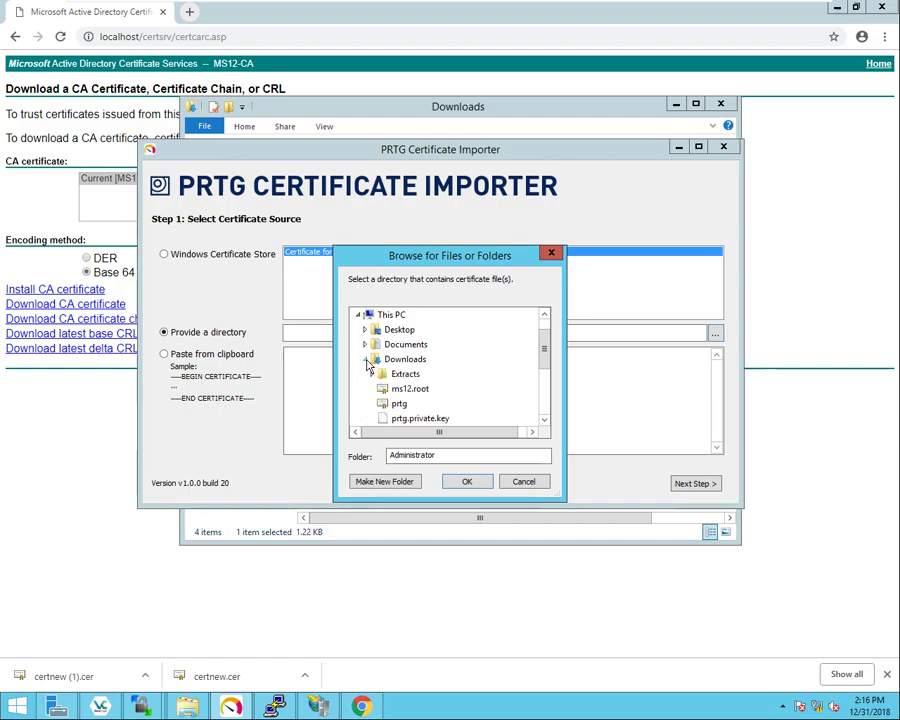
{"action": "left_click", "coordinate": [400, 403]}
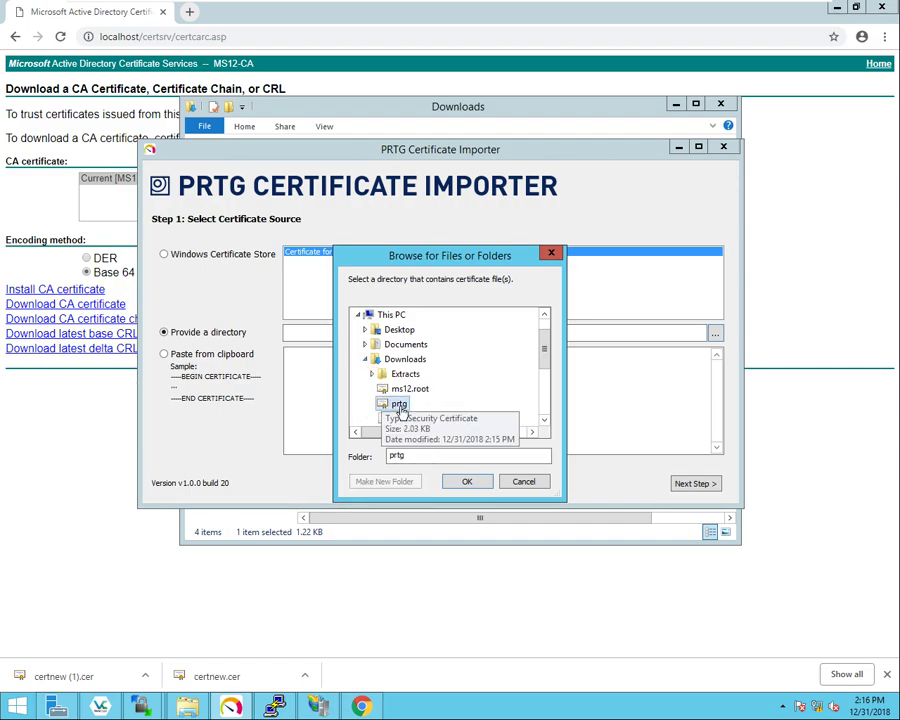
{"action": "left_click", "coordinate": [466, 482]}
{"action": "left_click", "coordinate": [695, 484]}
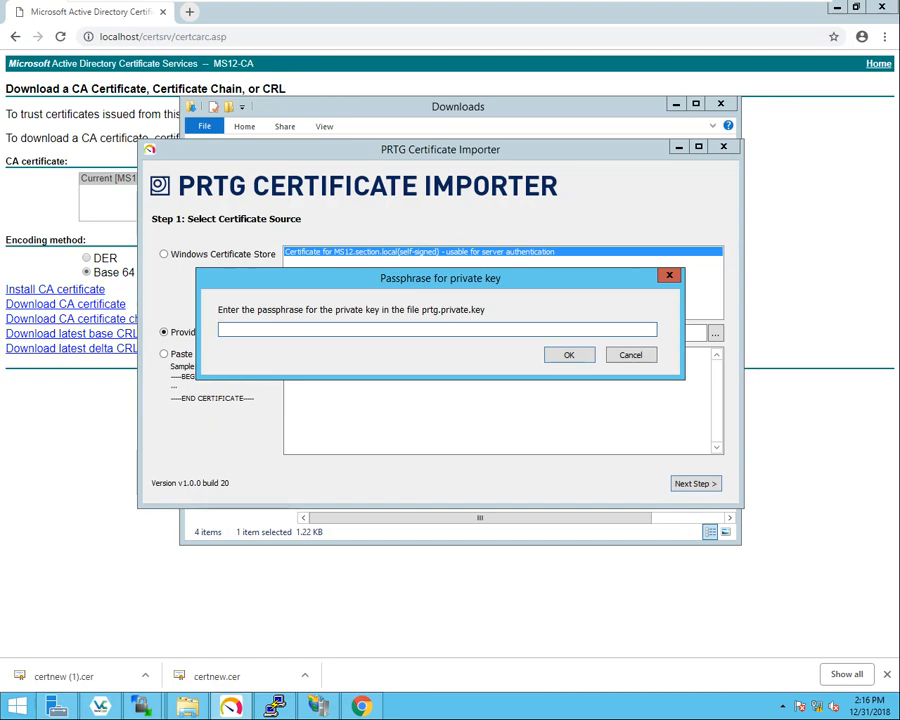
{"action": "type", "text": "***"}
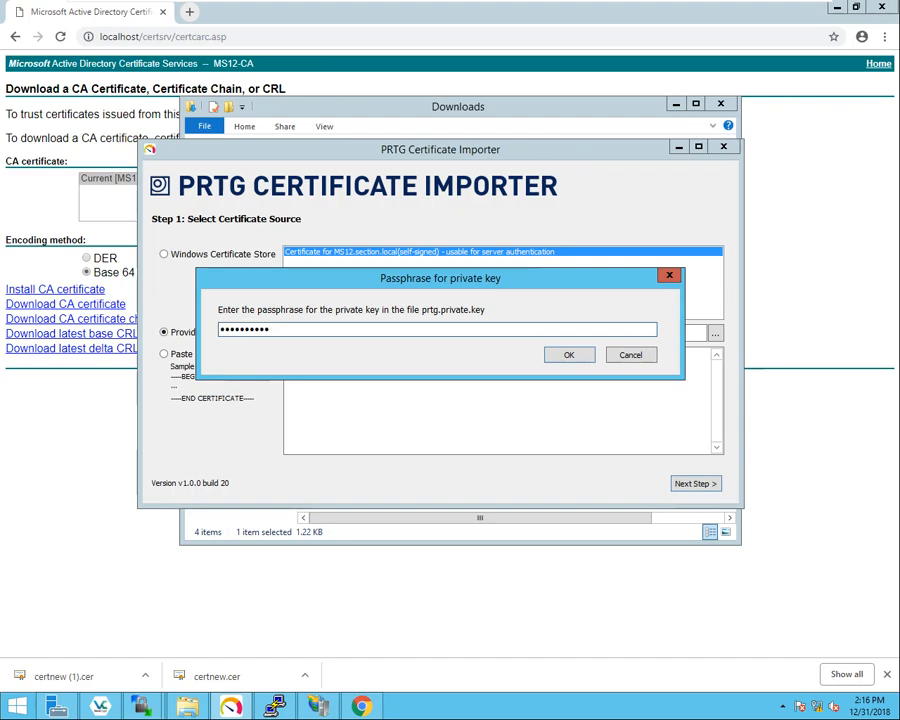
- Enter the private key passphrase, finish installing the certificate and accept the PRTG server restart
{"action": "key", "text": "Return"}
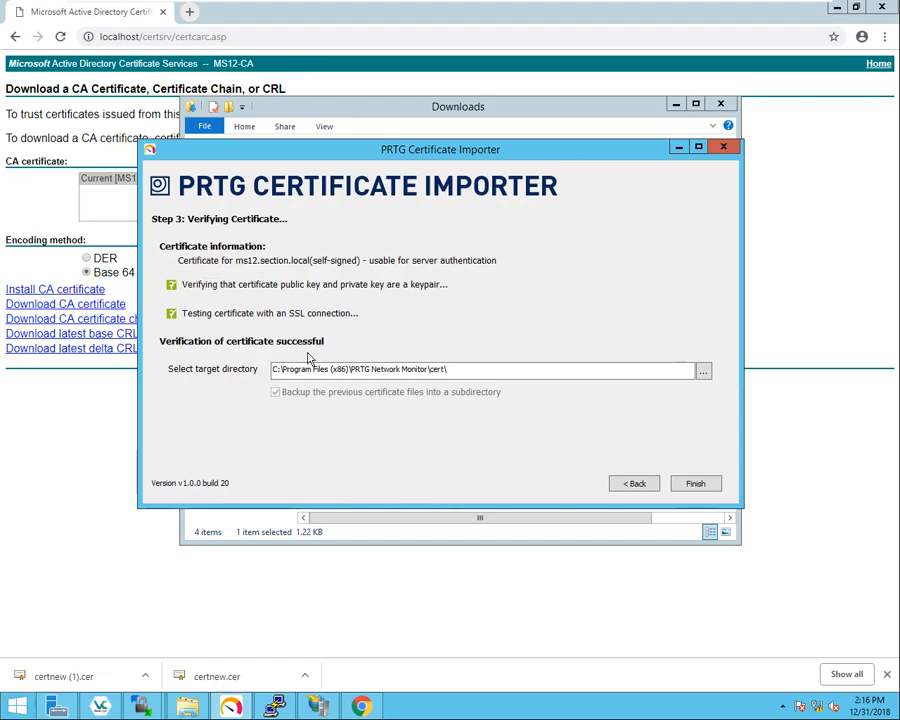
{"action": "left_click", "coordinate": [695, 483]}
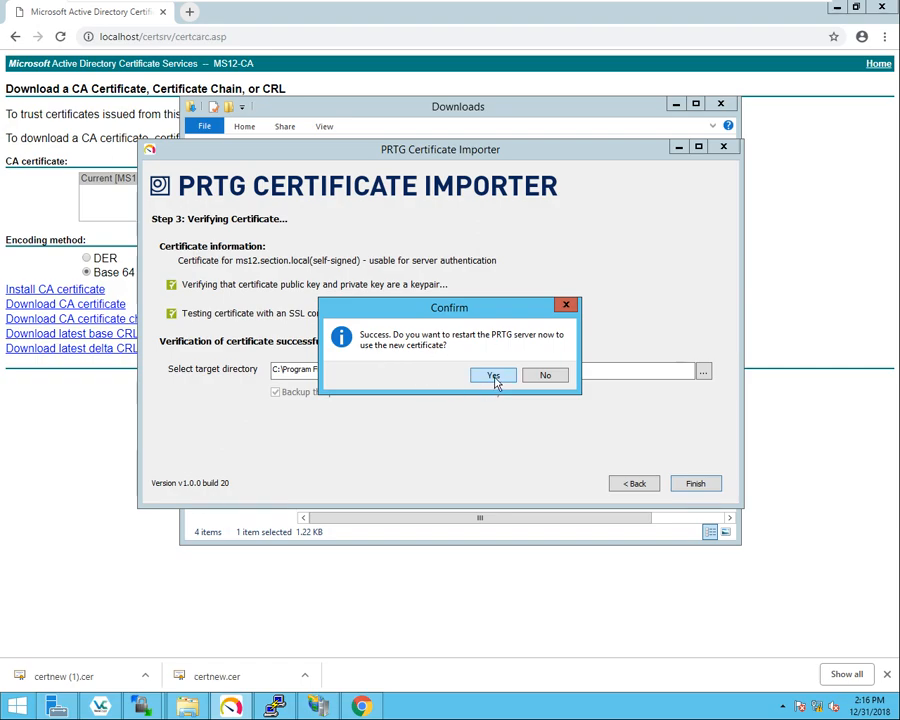
{"action": "left_click", "coordinate": [493, 375]}
{"action": "left_click", "coordinate": [545, 375]}
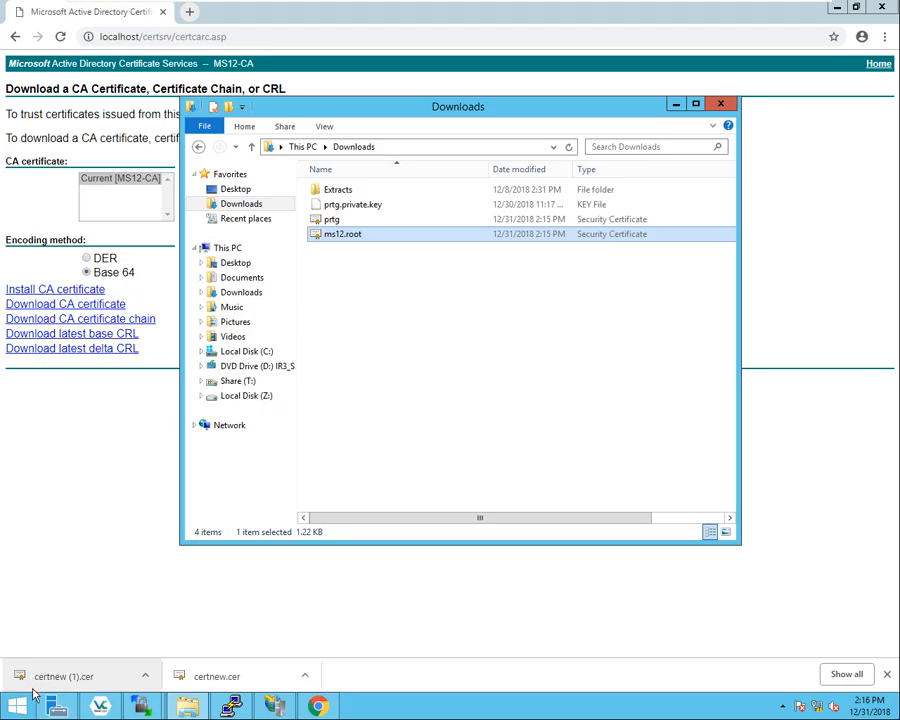
- In PRTG Administration Tool keep Secure HTTPS Server, Save & Close and confirm the core service restart
{"action": "key", "text": "super"}
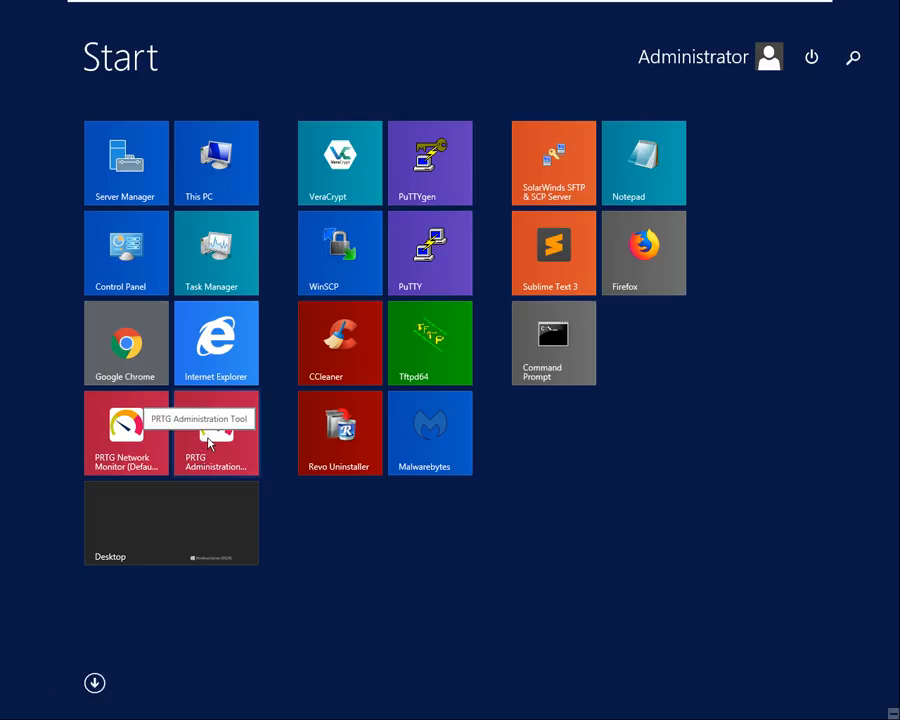
{"action": "left_click", "coordinate": [209, 443]}
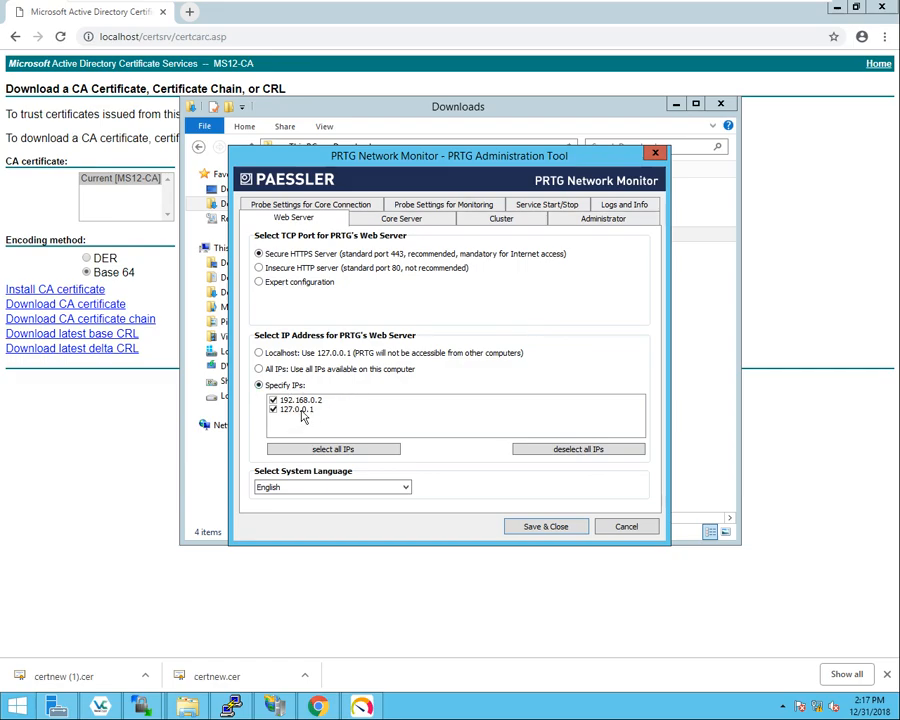
{"action": "left_click", "coordinate": [543, 529]}
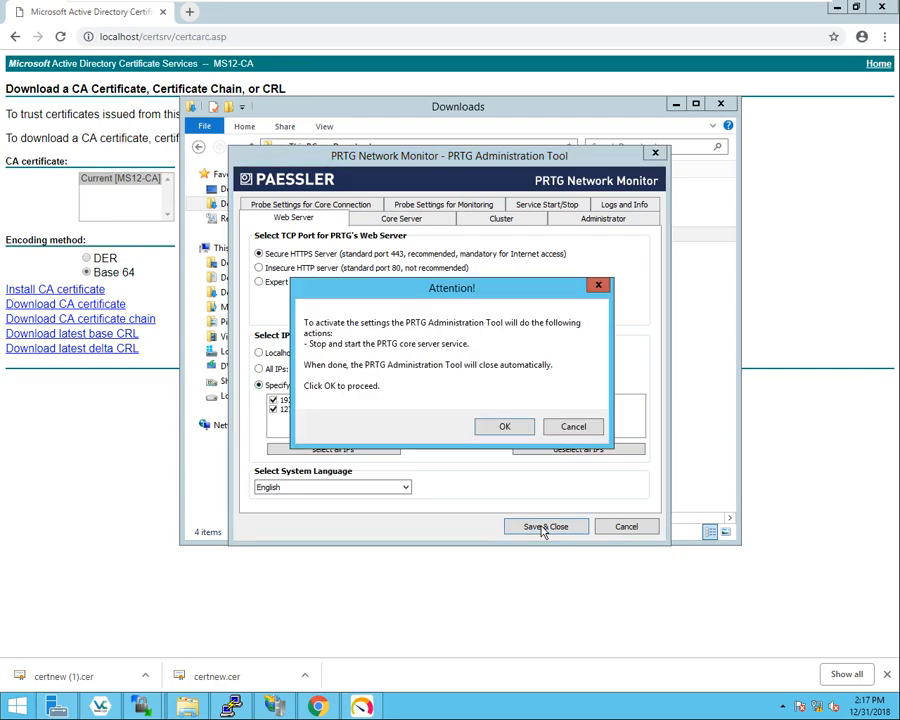
{"action": "left_click", "coordinate": [503, 427]}
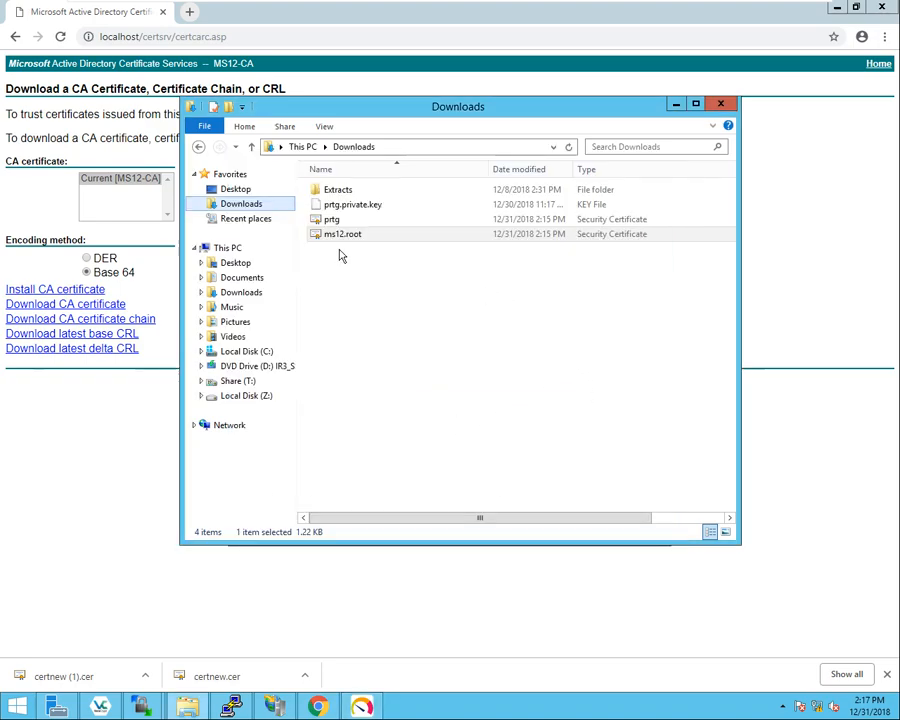
- Copy ms12.root onto the Share (T:) drive and switch to the other VM's browser with PRTG
{"action": "left_click_drag", "start_coordinate": [343, 240], "coordinate": [357, 248]}
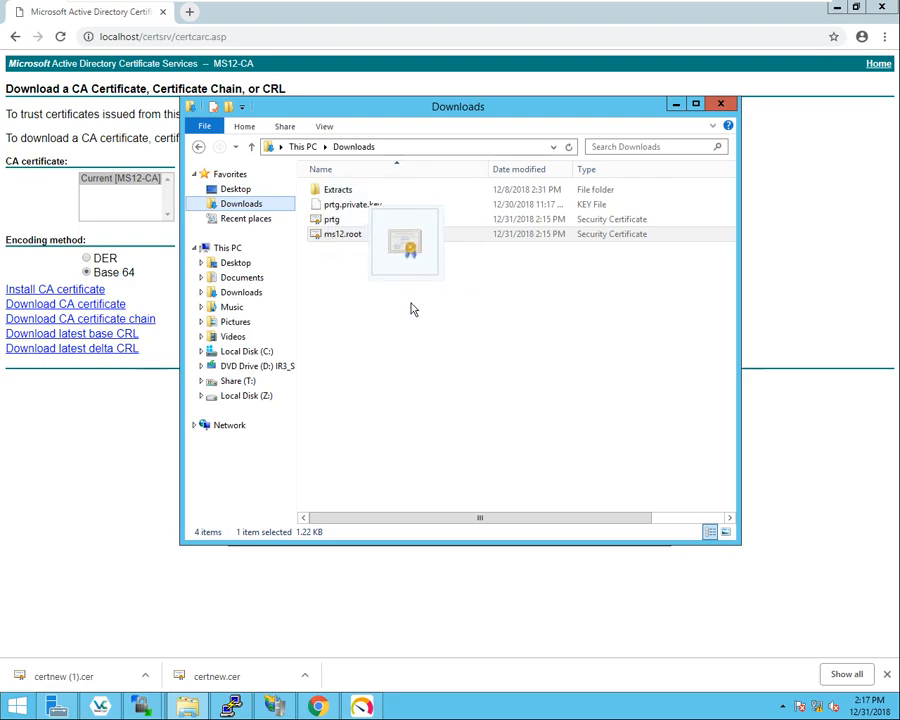
{"action": "left_click_drag", "start_coordinate": [357, 248], "coordinate": [228, 383]}
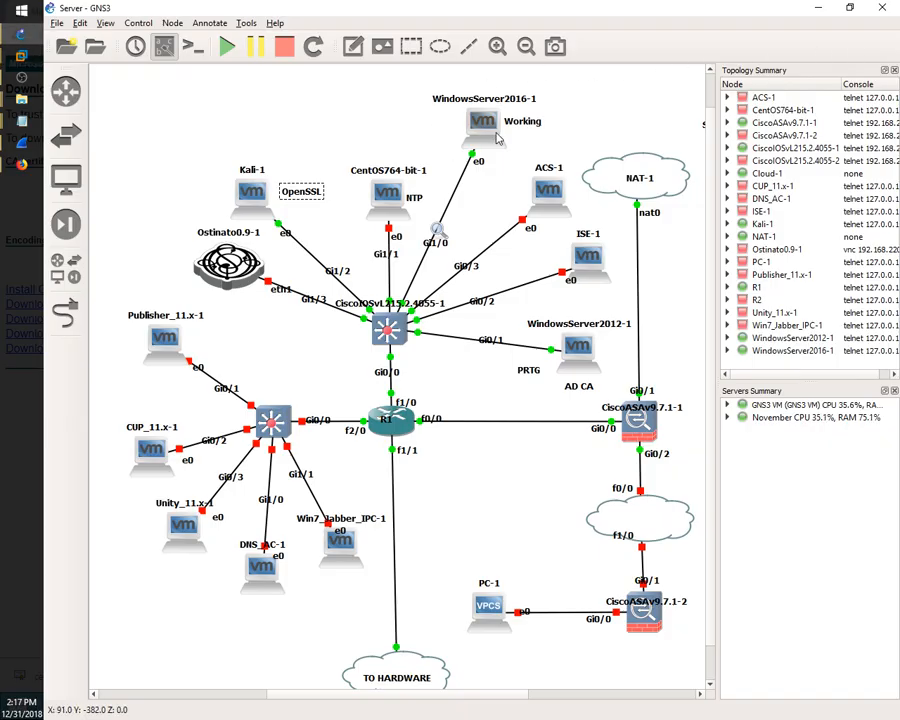
{"action": "left_click_drag", "start_coordinate": [487, 127], "coordinate": [493, 125]}
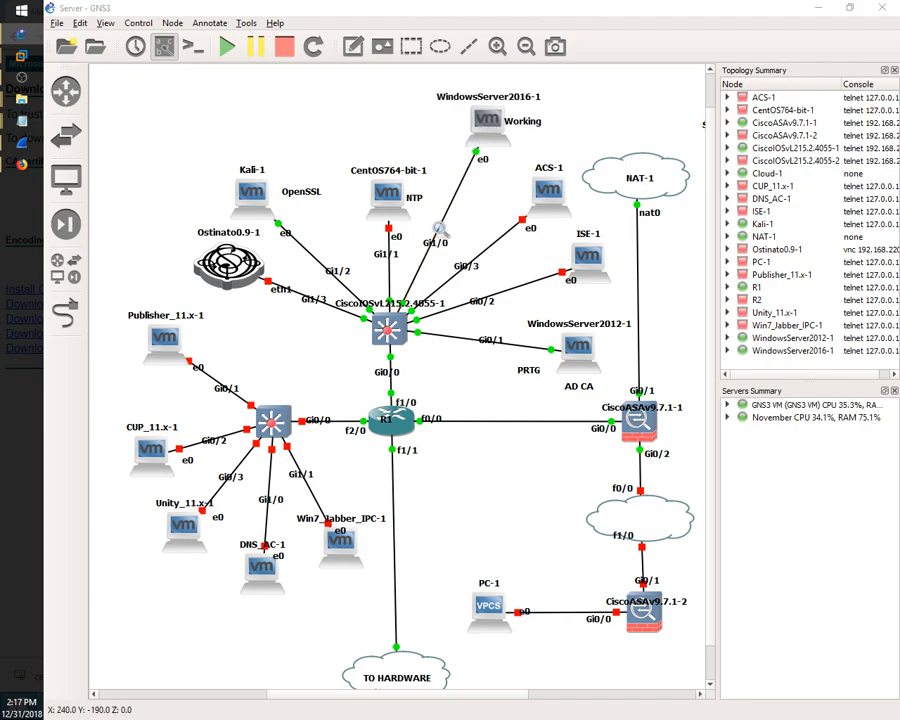
- Reach Firefox's certificate manager under Privacy & Security and start importing an authority certificate
{"action": "key", "text": "alt+Tab"}
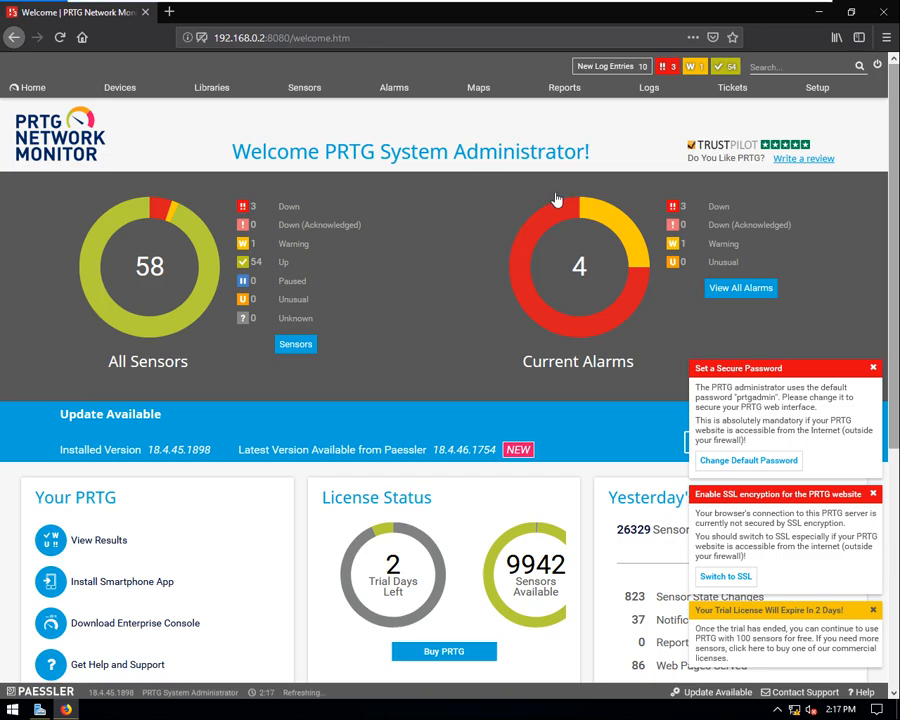
{"action": "left_click", "coordinate": [888, 38]}
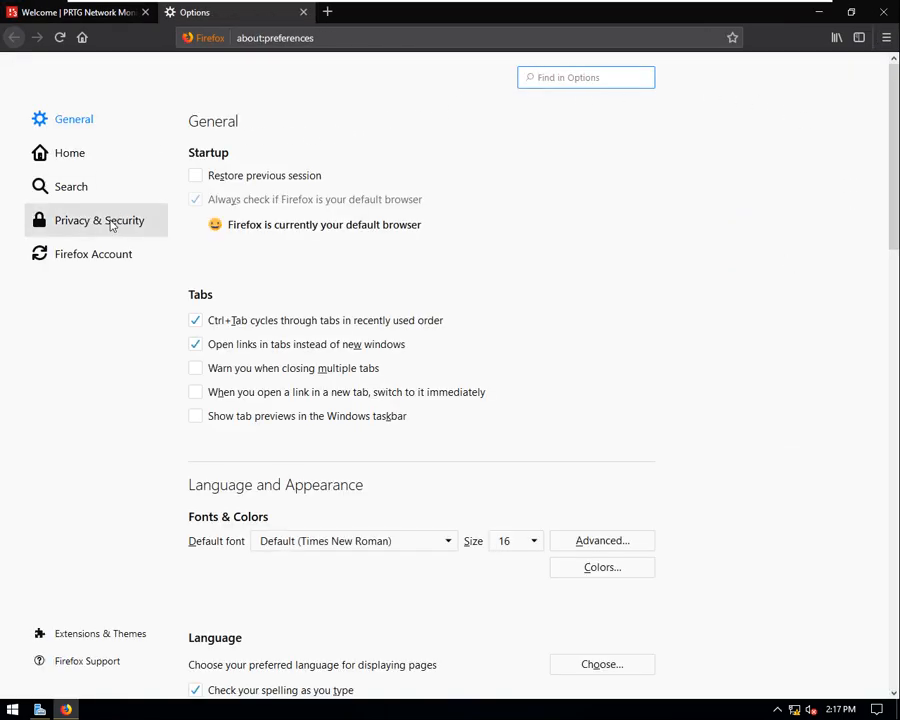
{"action": "left_click", "coordinate": [94, 222]}
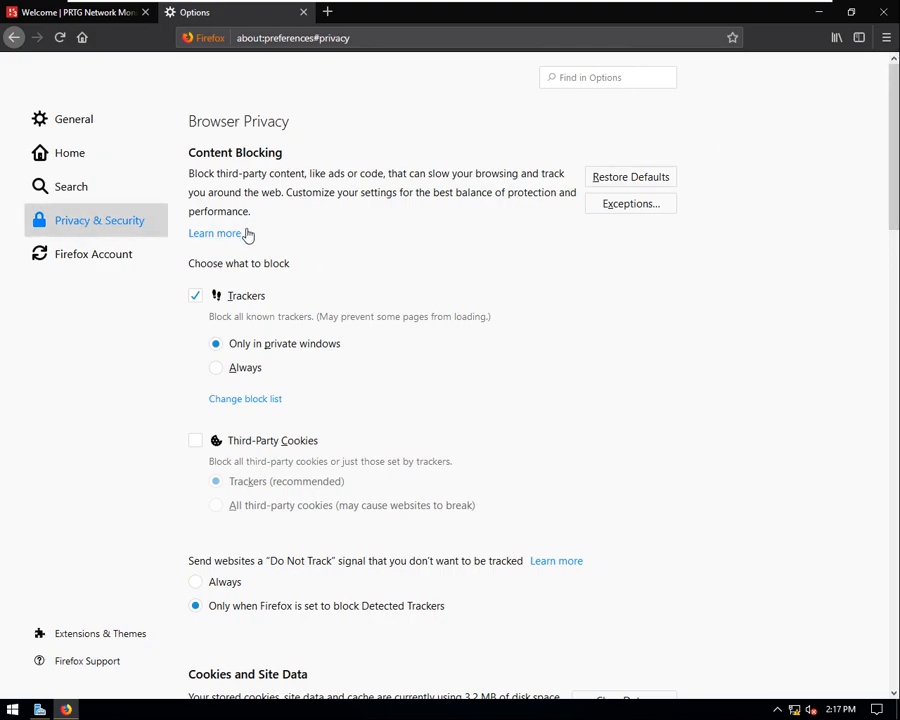
{"action": "left_click_drag", "start_coordinate": [893, 121], "coordinate": [893, 640]}
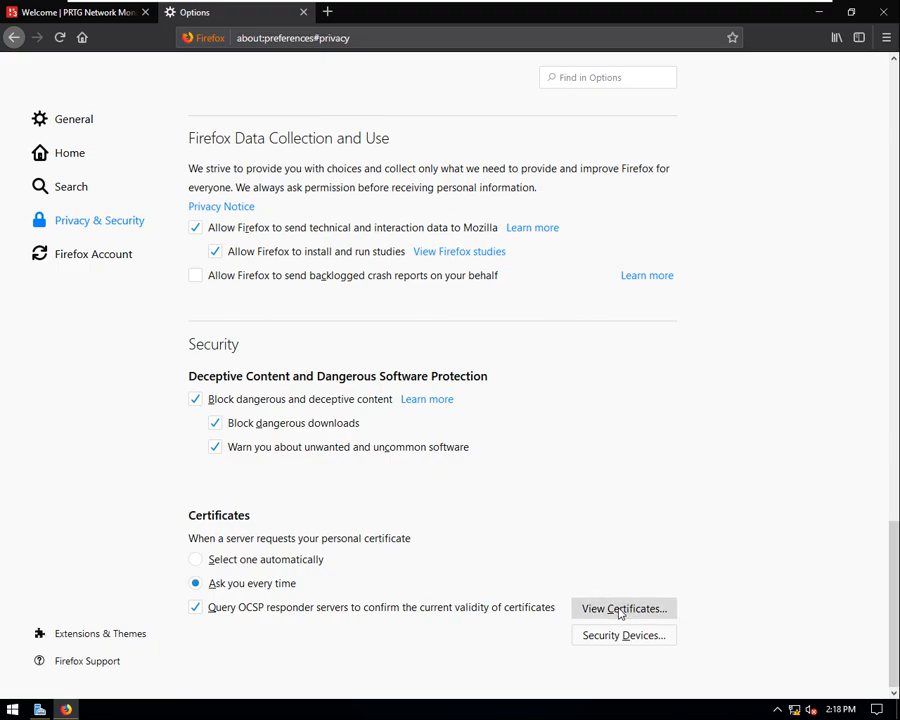
{"action": "left_click", "coordinate": [622, 608]}
{"action": "left_click", "coordinate": [298, 512]}
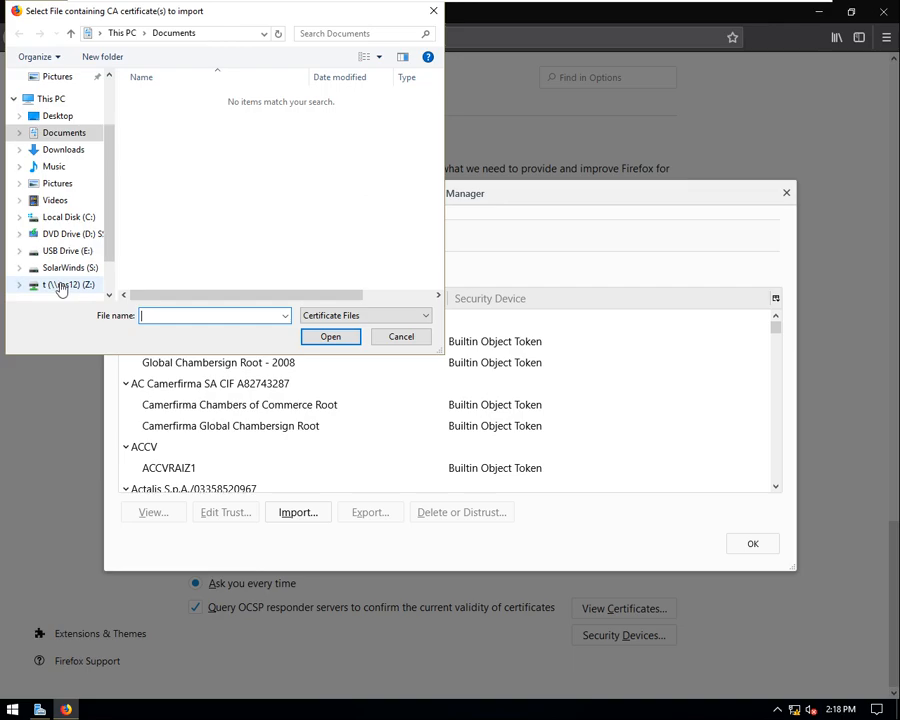
- Import ms12.root from the shared Z: drive and trust MS12-CA to identify websites
{"action": "left_click", "coordinate": [60, 286]}
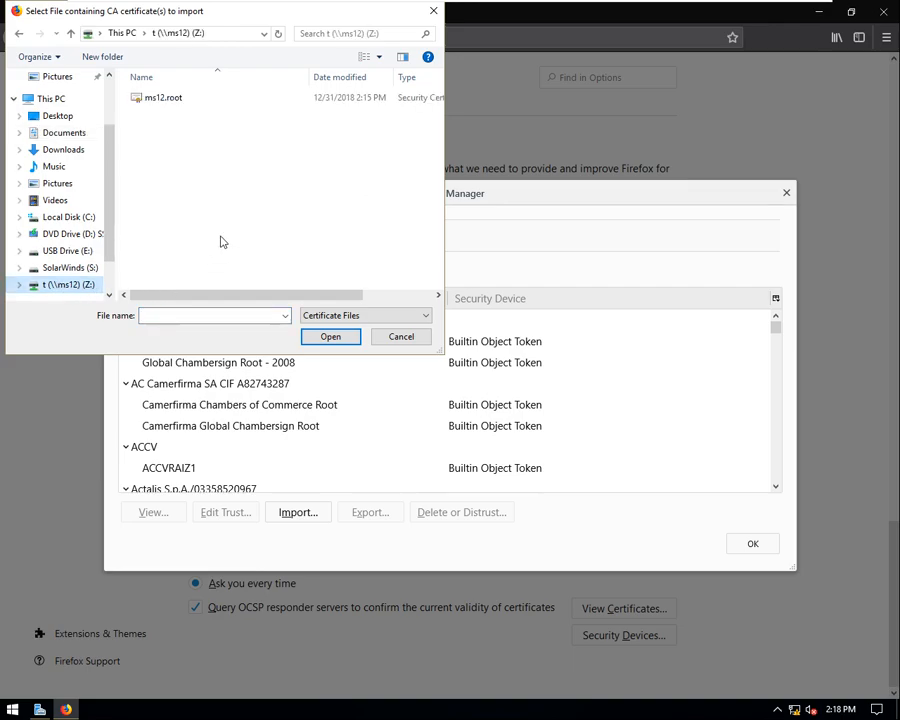
{"action": "left_click", "coordinate": [160, 98]}
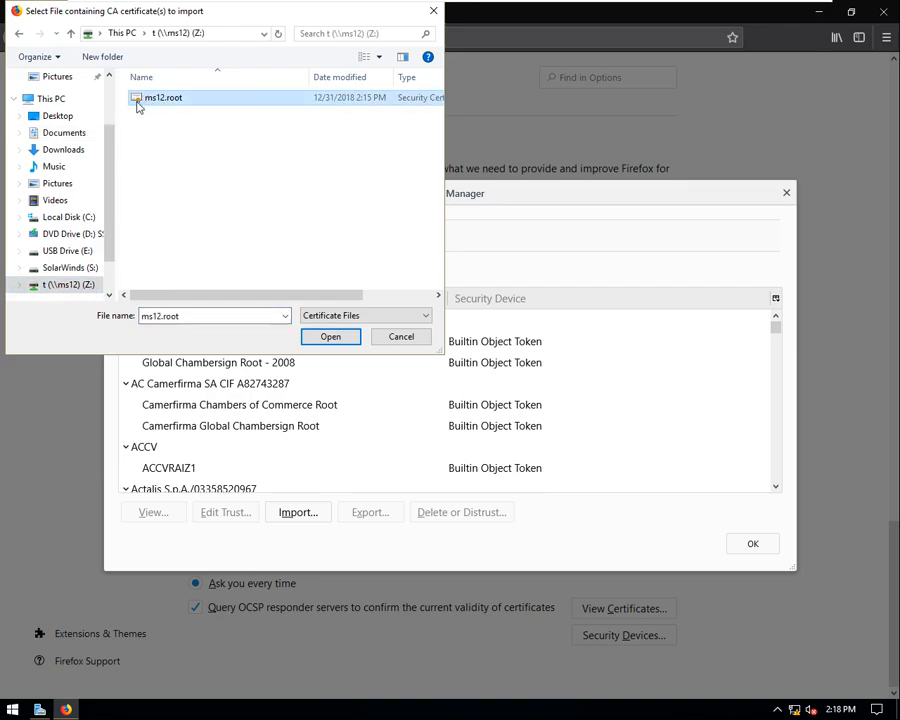
{"action": "left_click", "coordinate": [330, 337]}
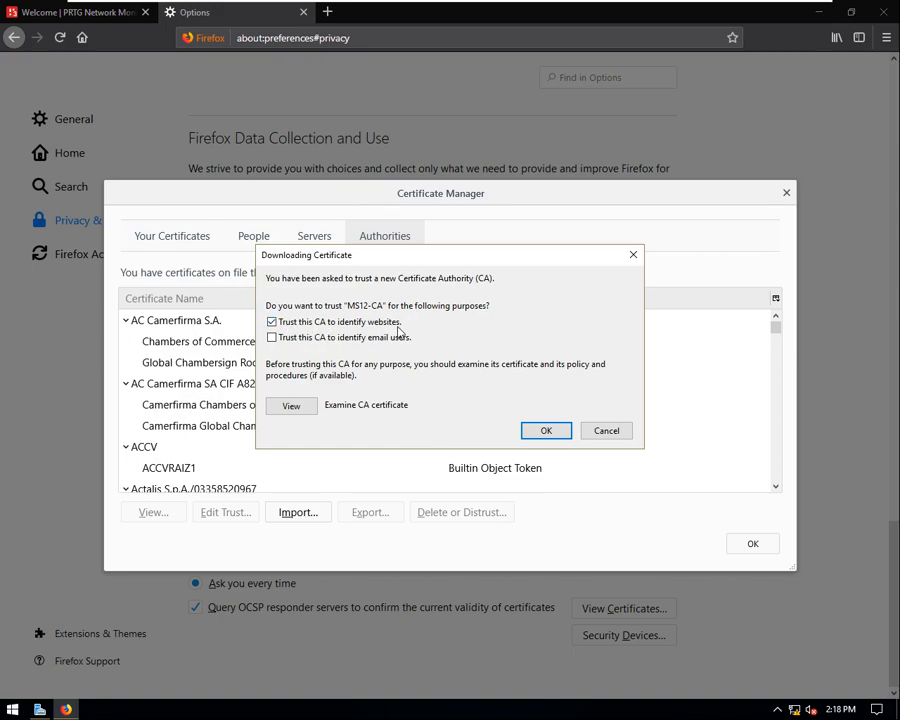
{"action": "left_click", "coordinate": [547, 432]}
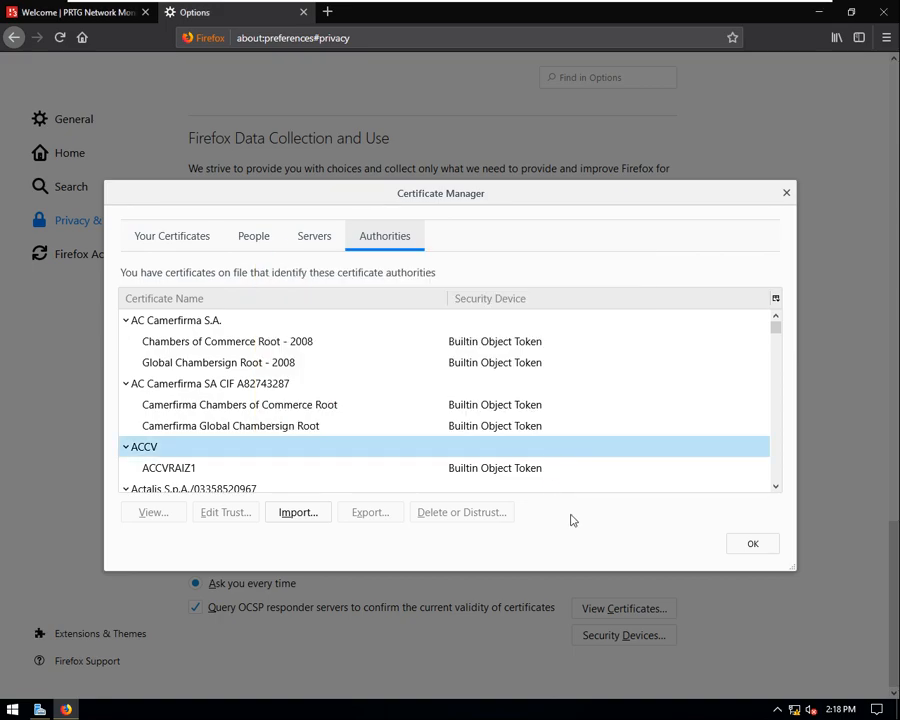
{"action": "left_click", "coordinate": [753, 543]}
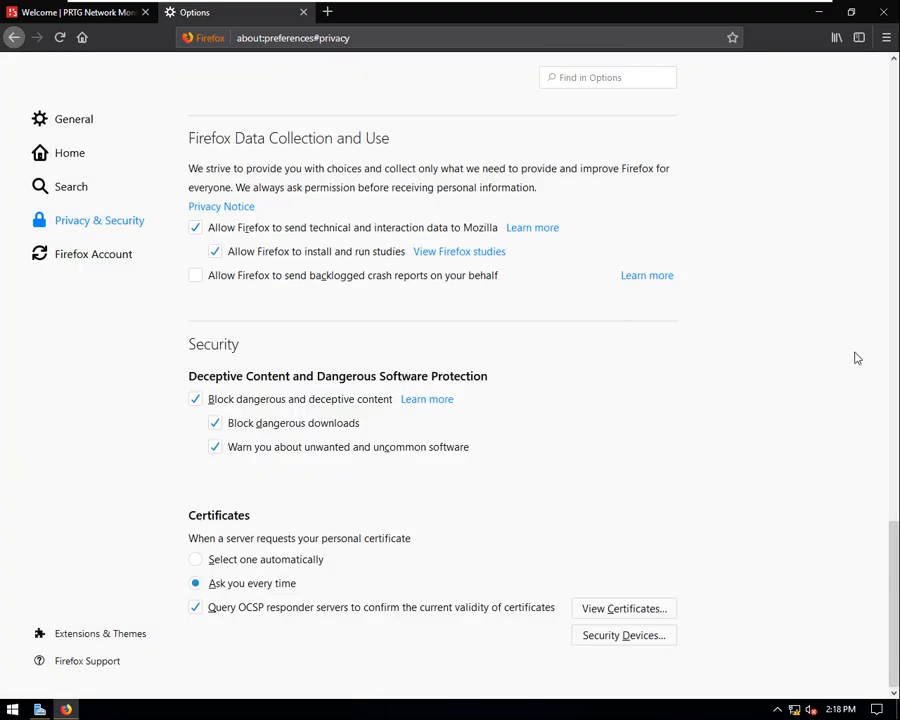
{"action": "left_click", "coordinate": [884, 13]}
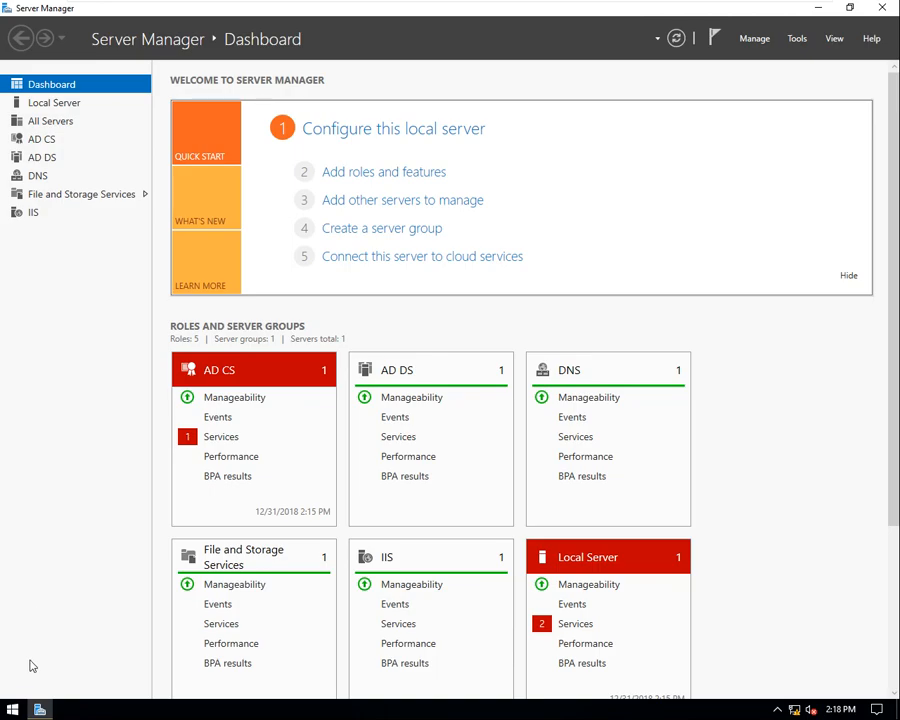
{"action": "left_click", "coordinate": [12, 709]}
{"action": "left_click", "coordinate": [317, 533]}
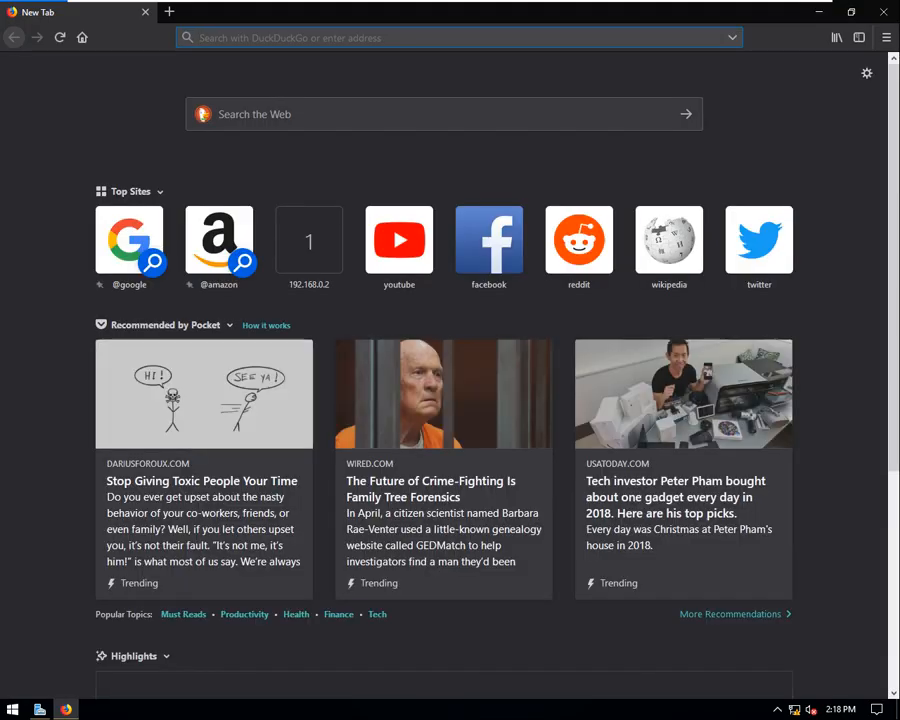
{"action": "type", "text": "http"}
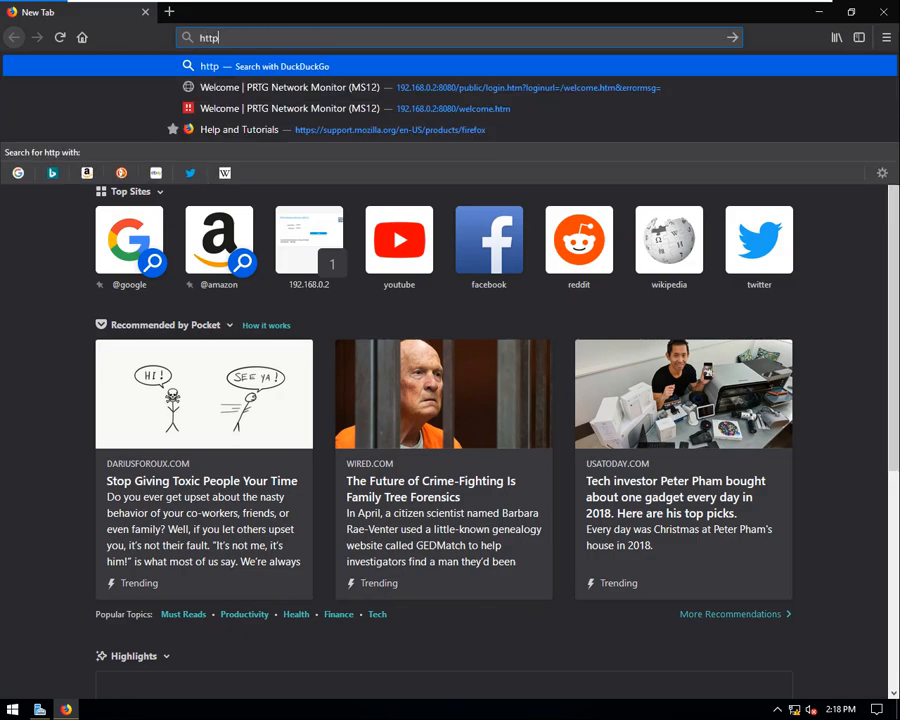
{"action": "type", "text": "s://m"}
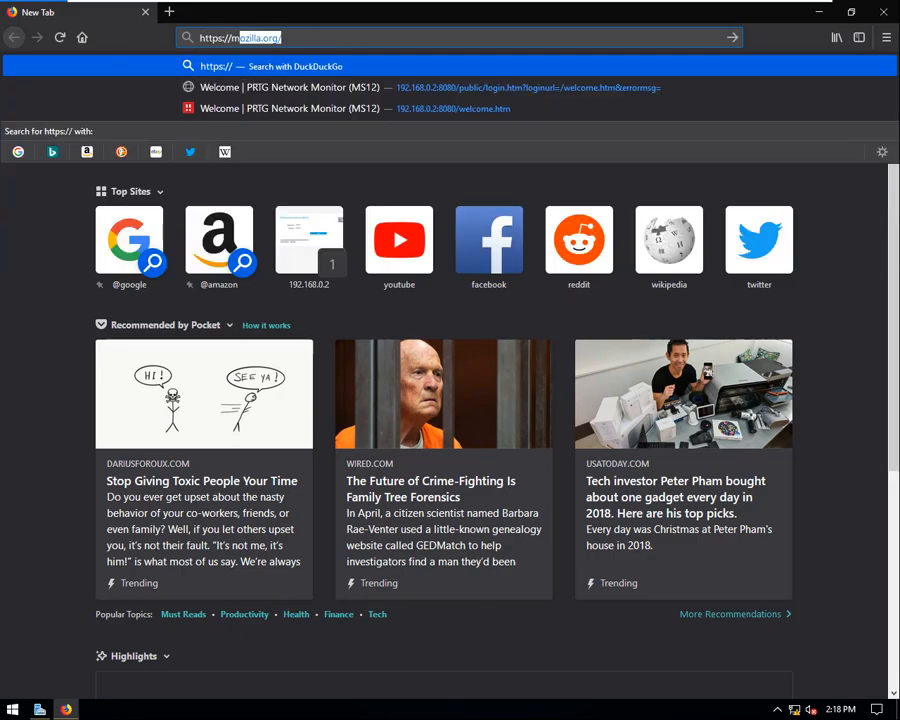
{"action": "type", "text": "s12.sec"}
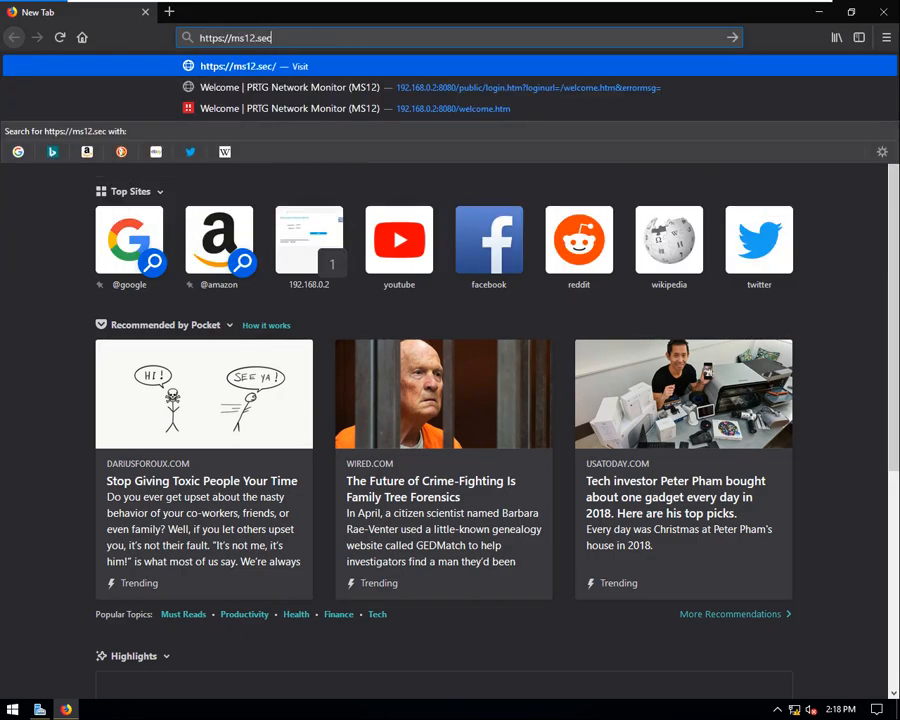
{"action": "type", "text": "tion.local"}
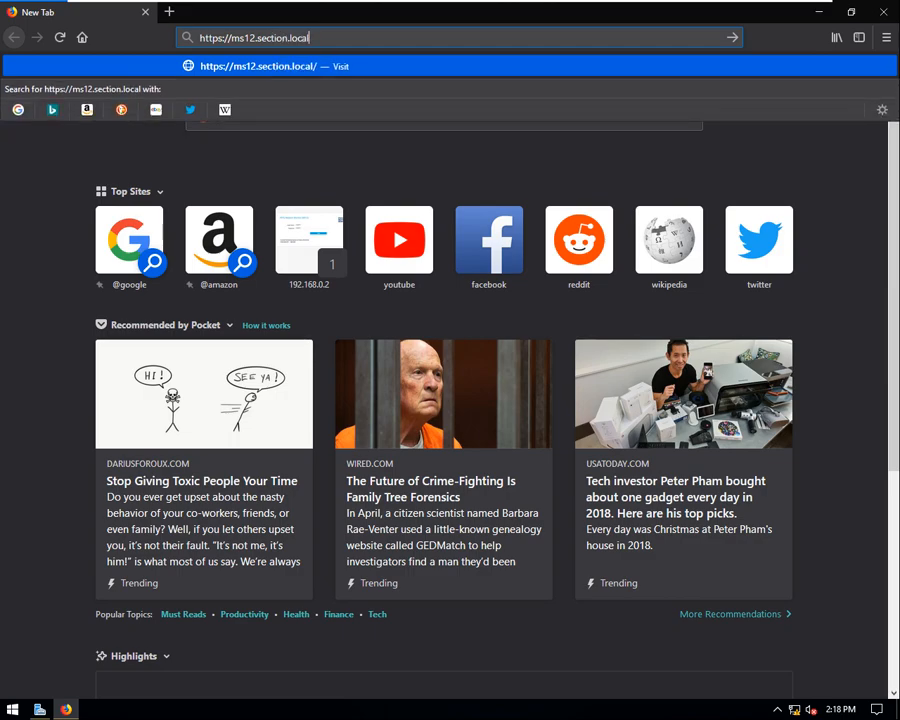
{"action": "type", "text": "/welcom"}
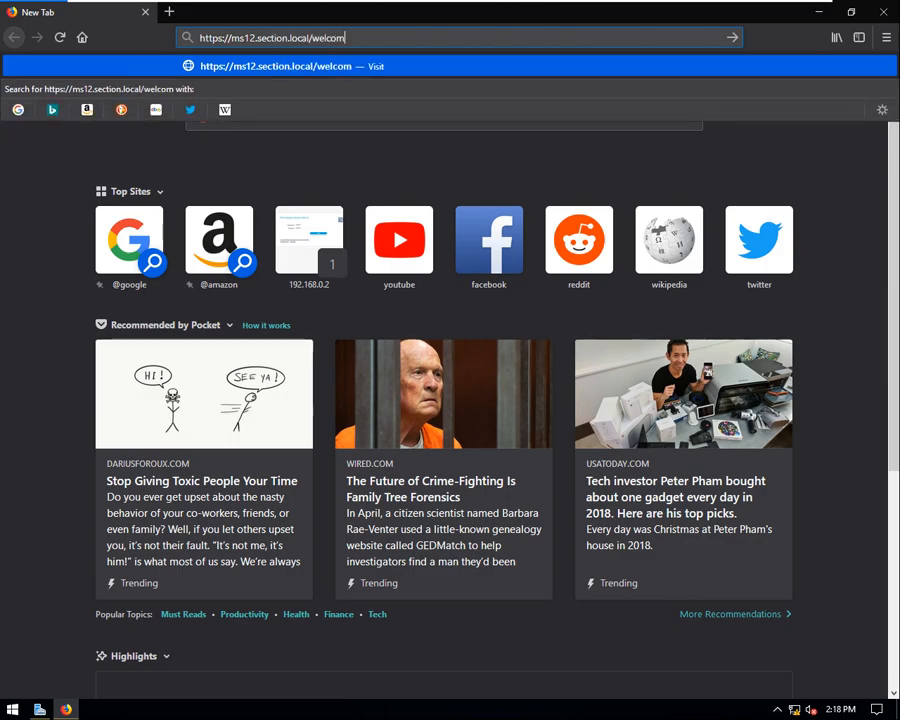
{"action": "type", "text": "e.htm"}
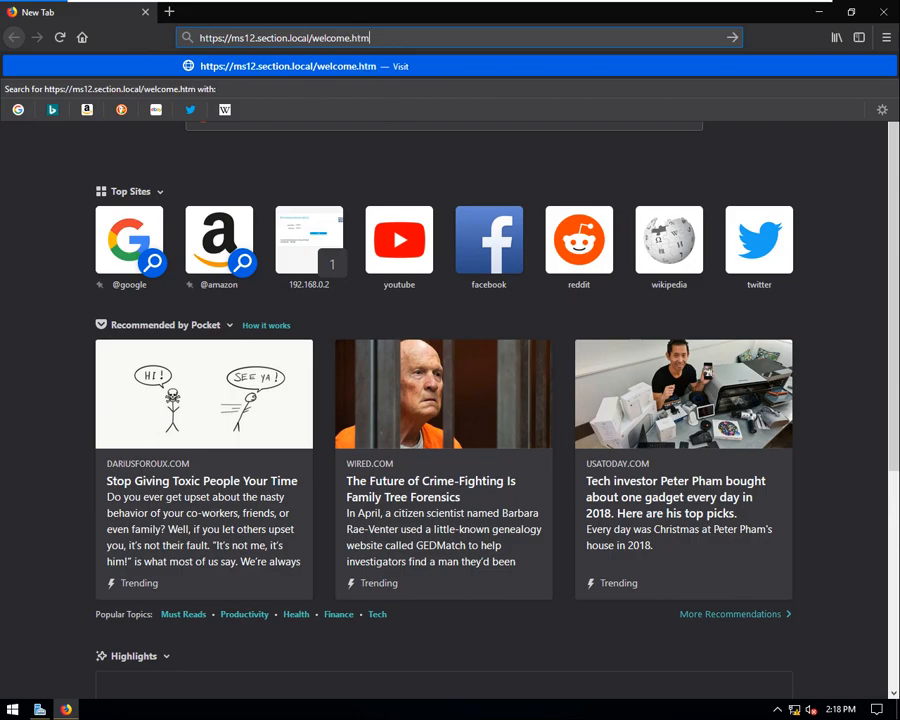
{"action": "key", "text": "Return"}
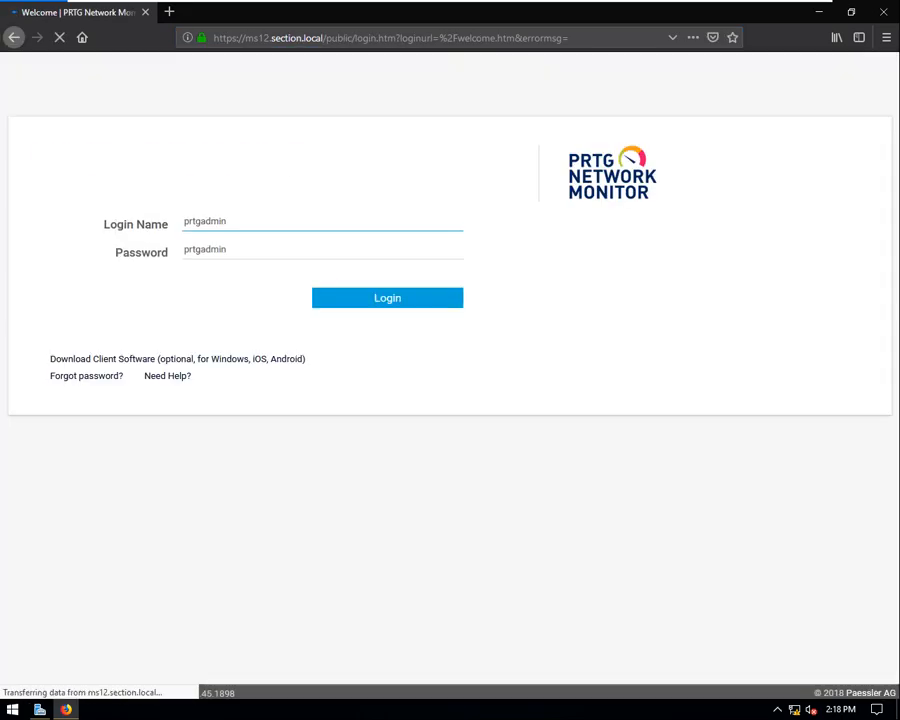
{"action": "left_click", "coordinate": [201, 38]}
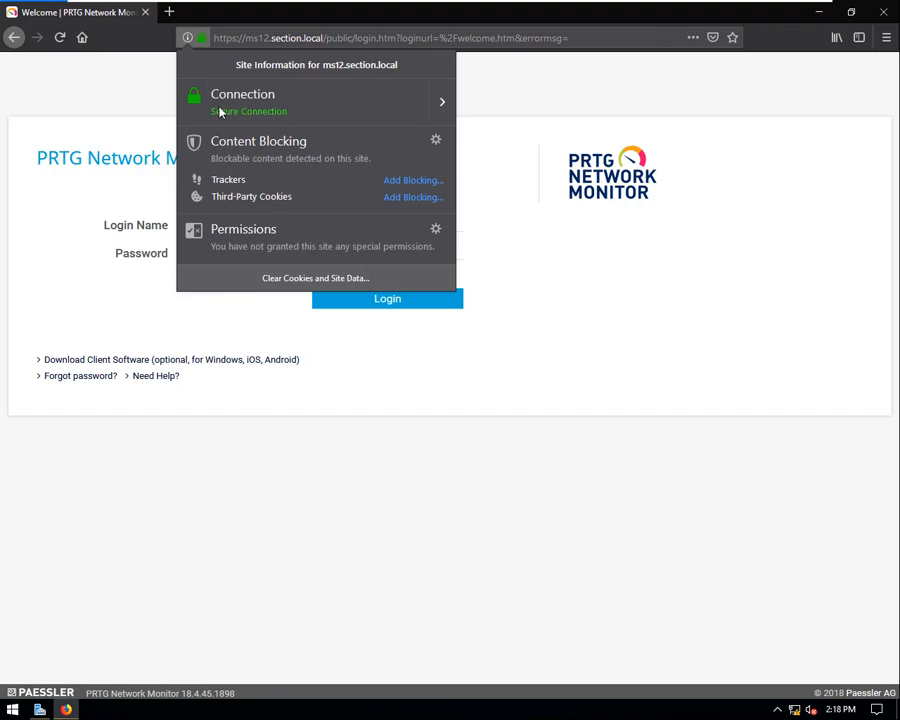
{"action": "left_click", "coordinate": [440, 102]}
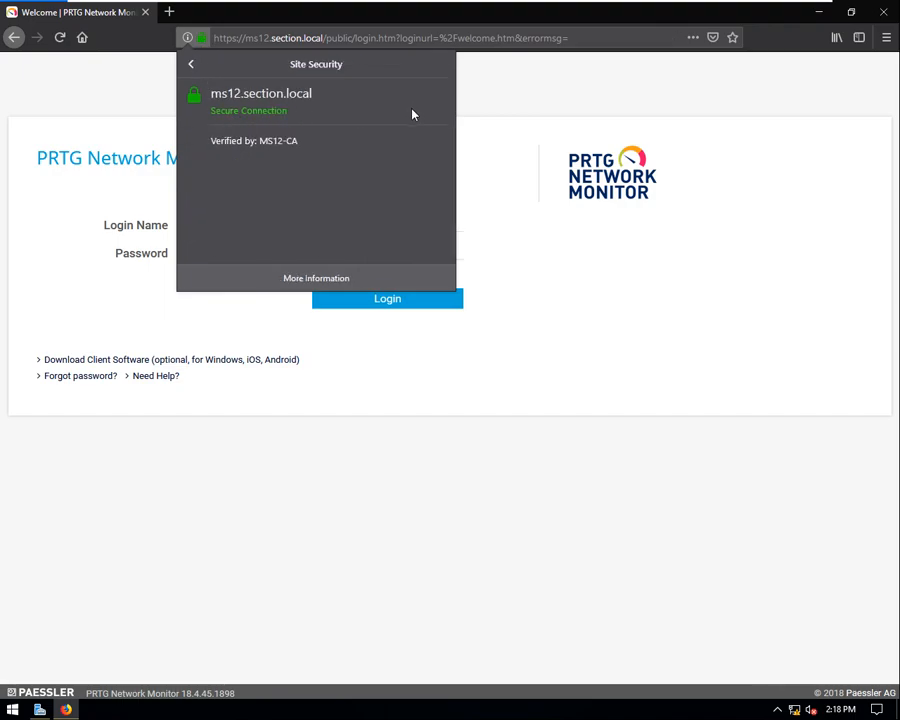
{"action": "left_click", "coordinate": [338, 278]}
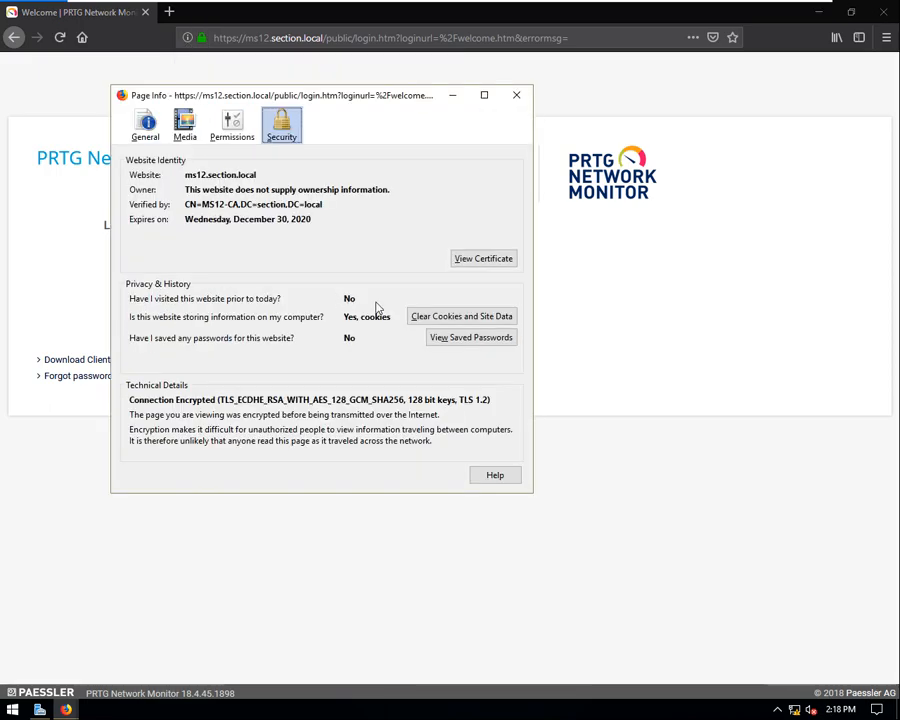
{"action": "left_click", "coordinate": [483, 259]}
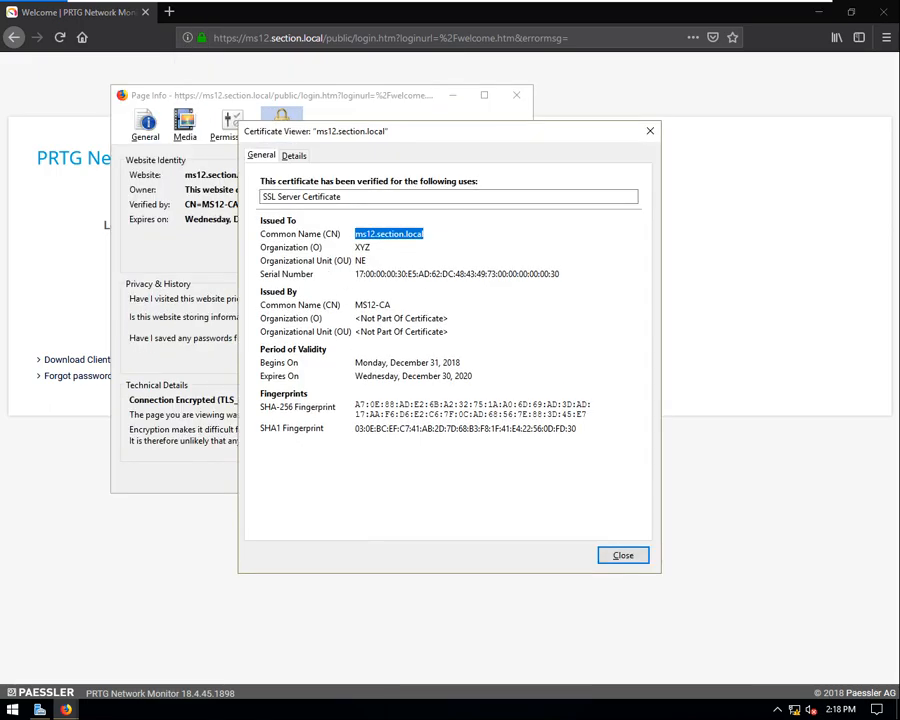
{"action": "left_click", "coordinate": [294, 155]}
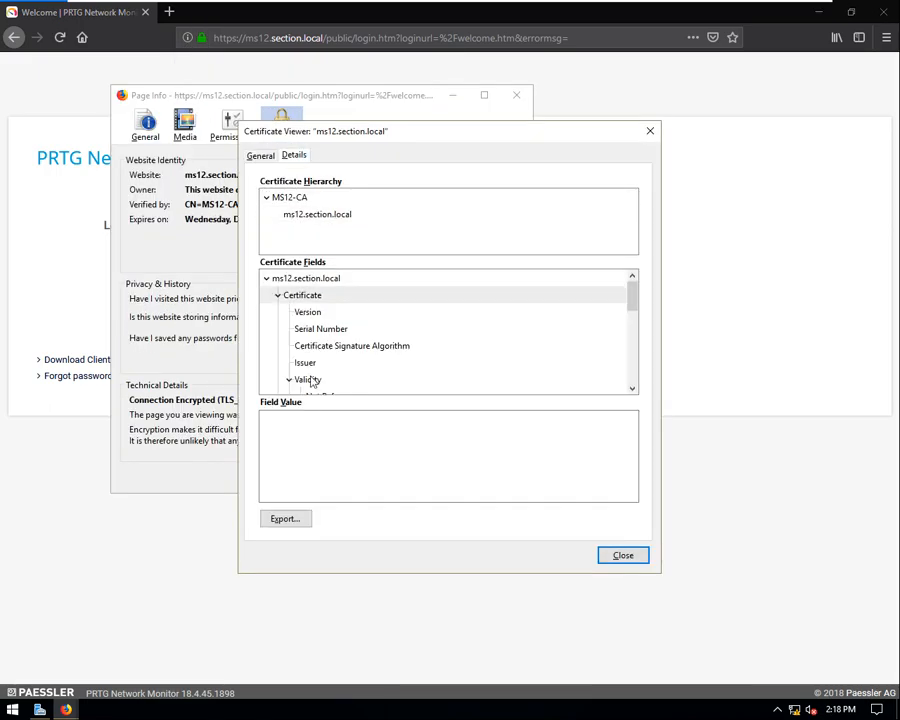
{"action": "left_click", "coordinate": [631, 390]}
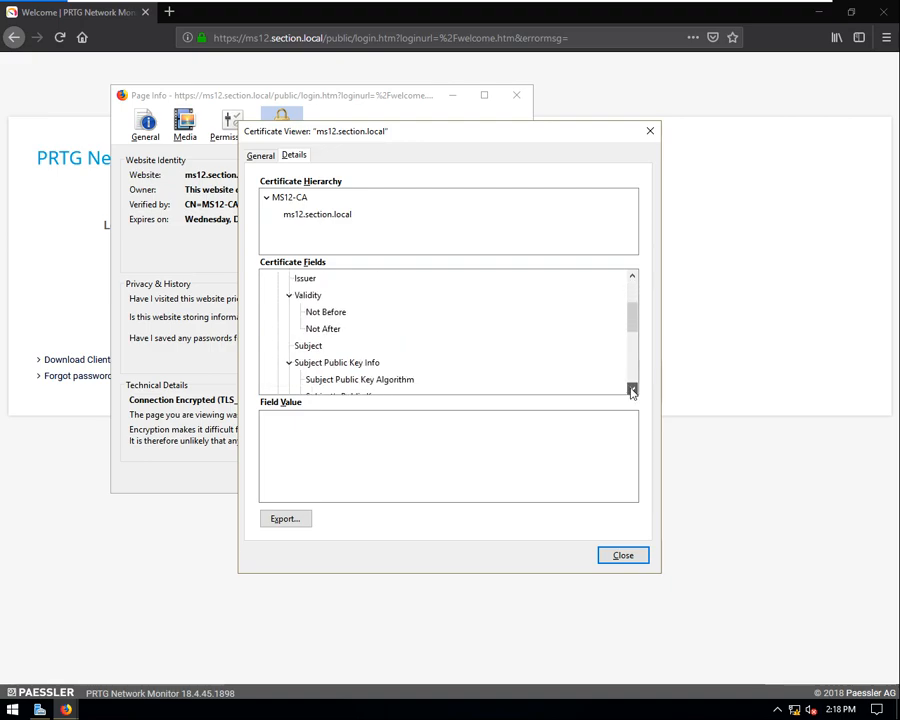
{"action": "left_click", "coordinate": [308, 329]}
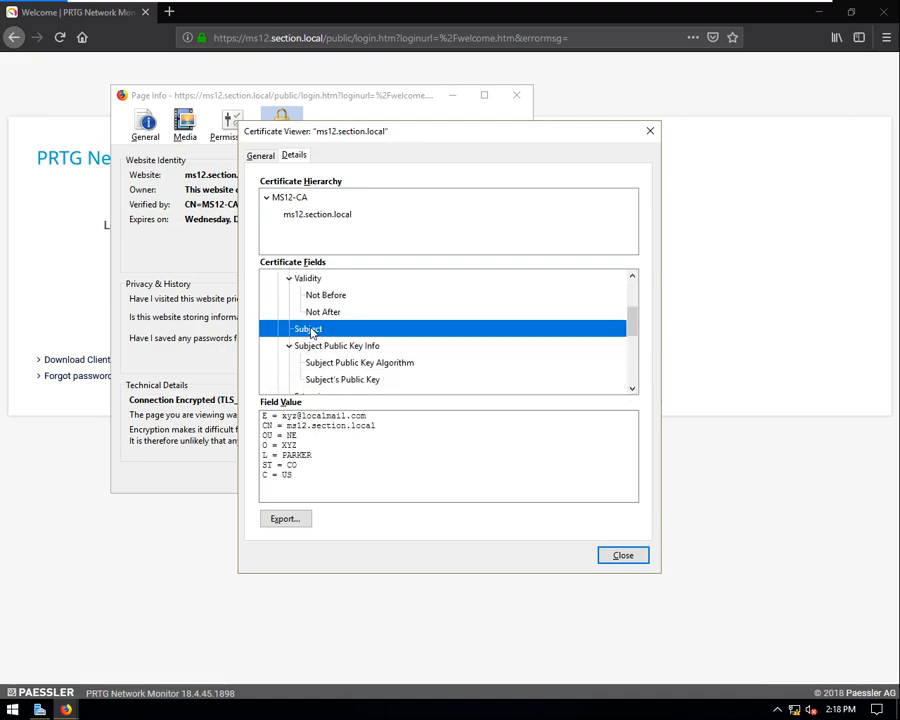
{"action": "left_click_drag", "start_coordinate": [296, 476], "coordinate": [262, 414]}
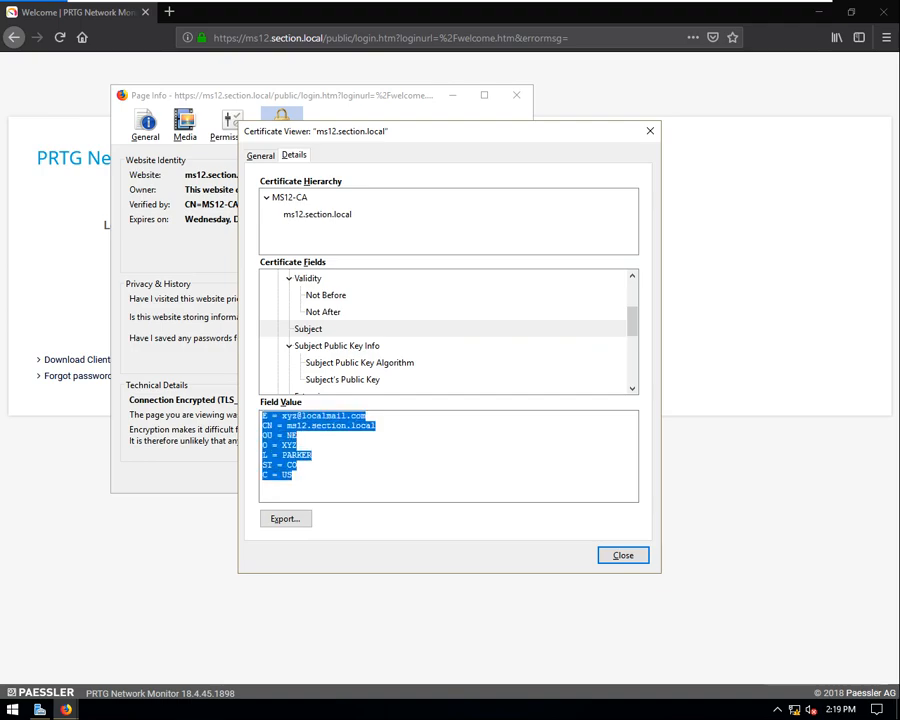
{"action": "left_click", "coordinate": [632, 388]}
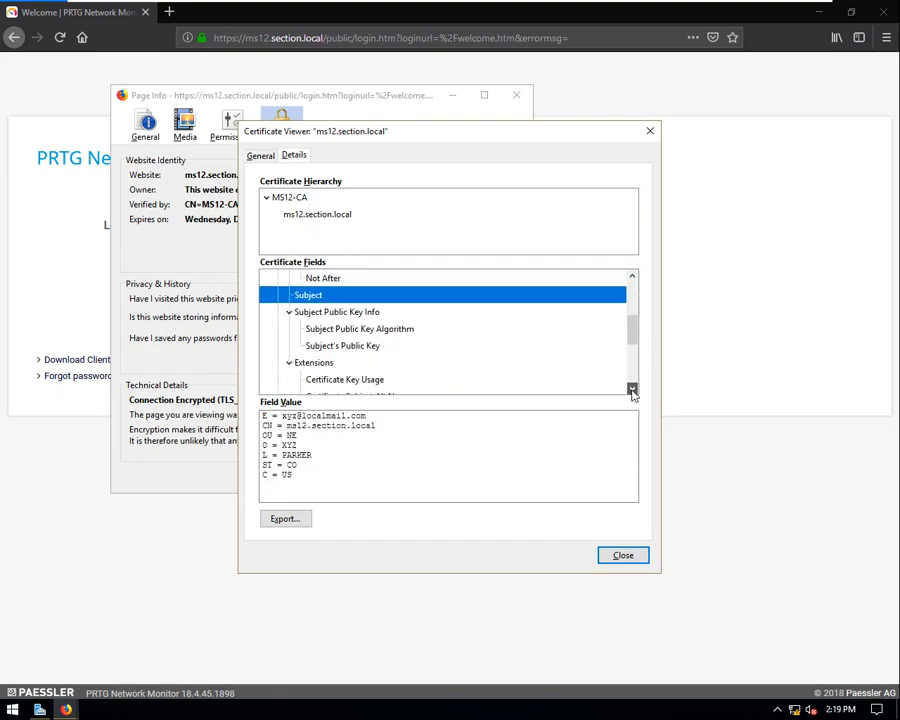
{"action": "left_click", "coordinate": [632, 388]}
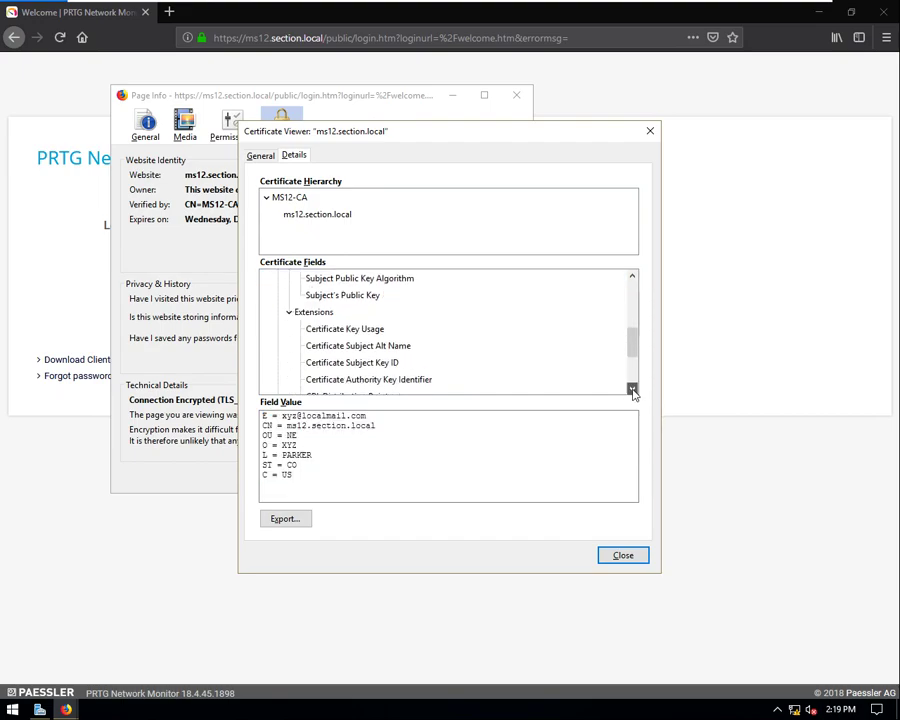
{"action": "left_click", "coordinate": [358, 345]}
{"action": "left_click_drag", "start_coordinate": [476, 455], "coordinate": [262, 414]}
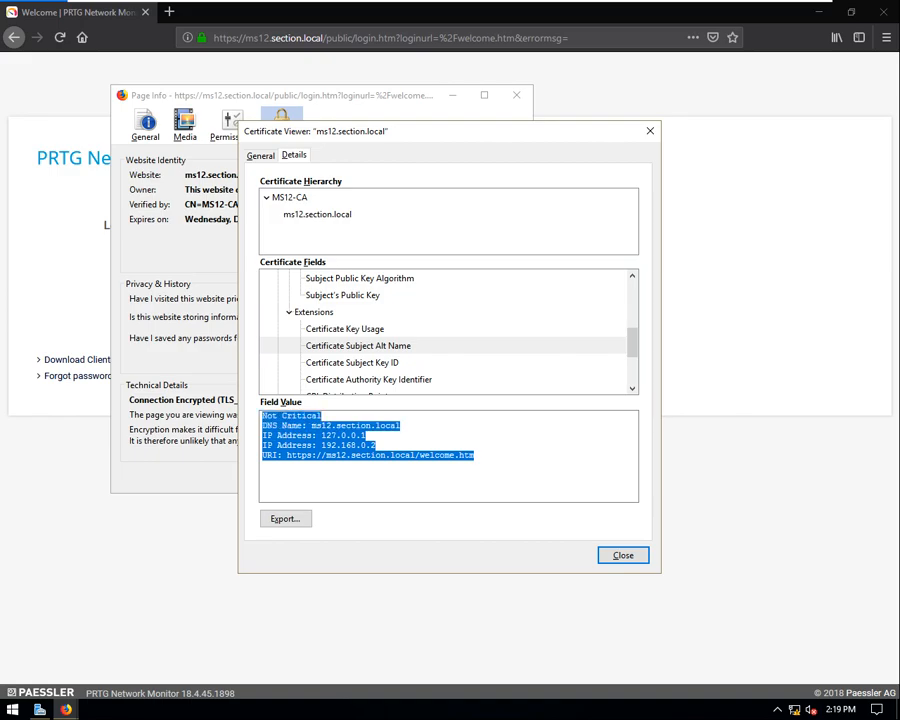
{"action": "left_click", "coordinate": [623, 555]}
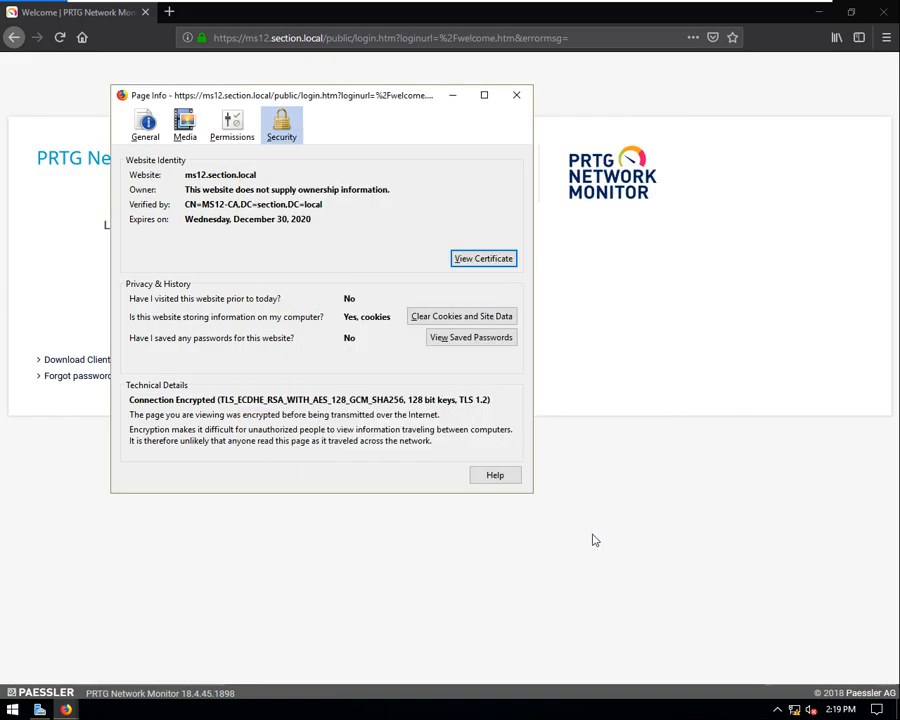
{"action": "left_click", "coordinate": [515, 97]}
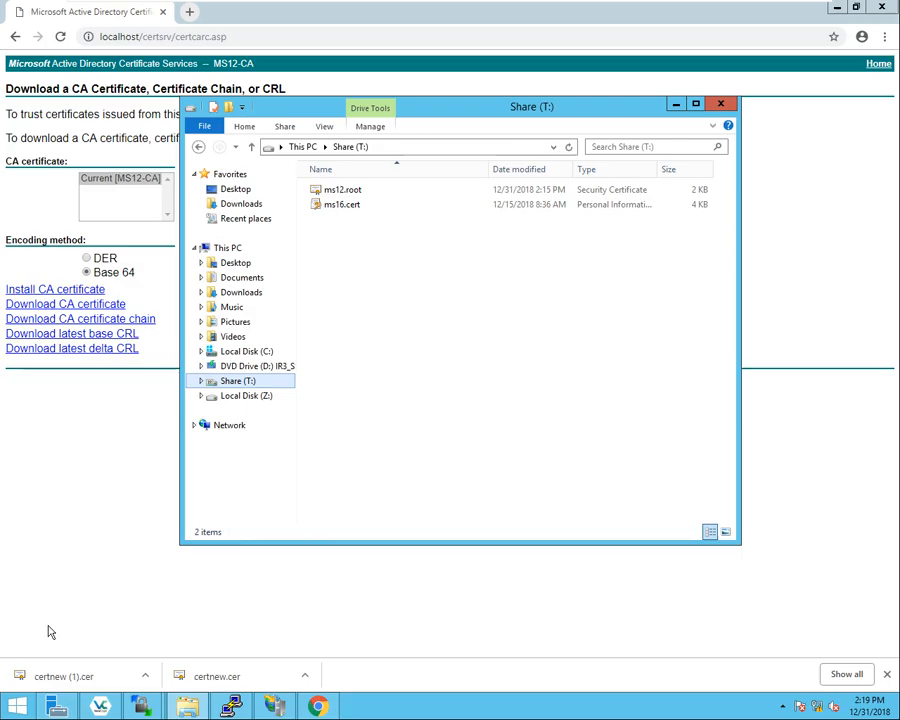
- Launch the PRTG web interface from Start and view its site certificate from the padlock
{"action": "left_click", "coordinate": [18, 707]}
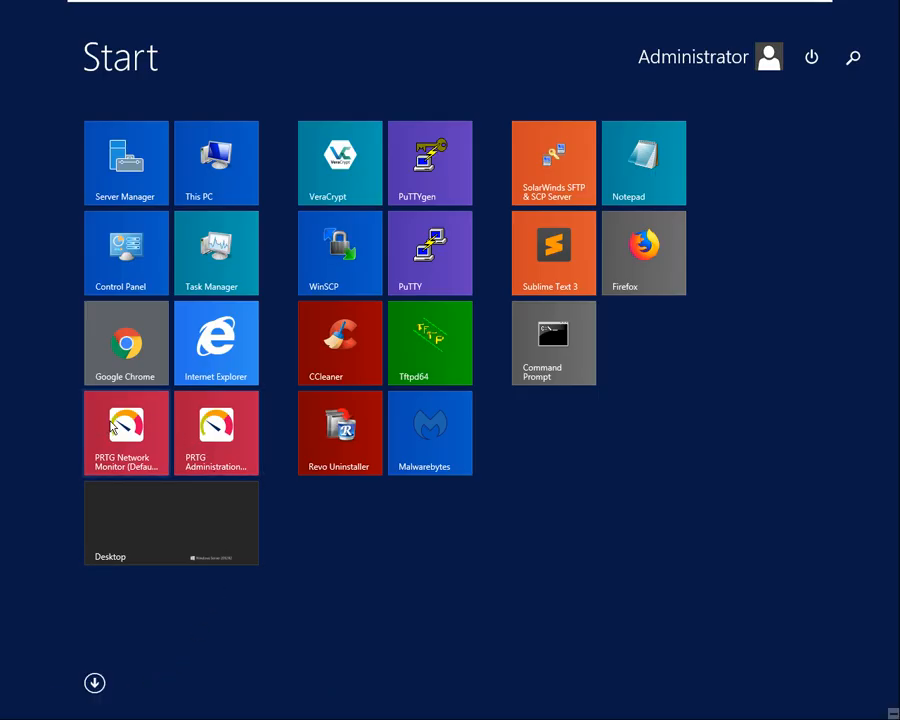
{"action": "left_click", "coordinate": [150, 520]}
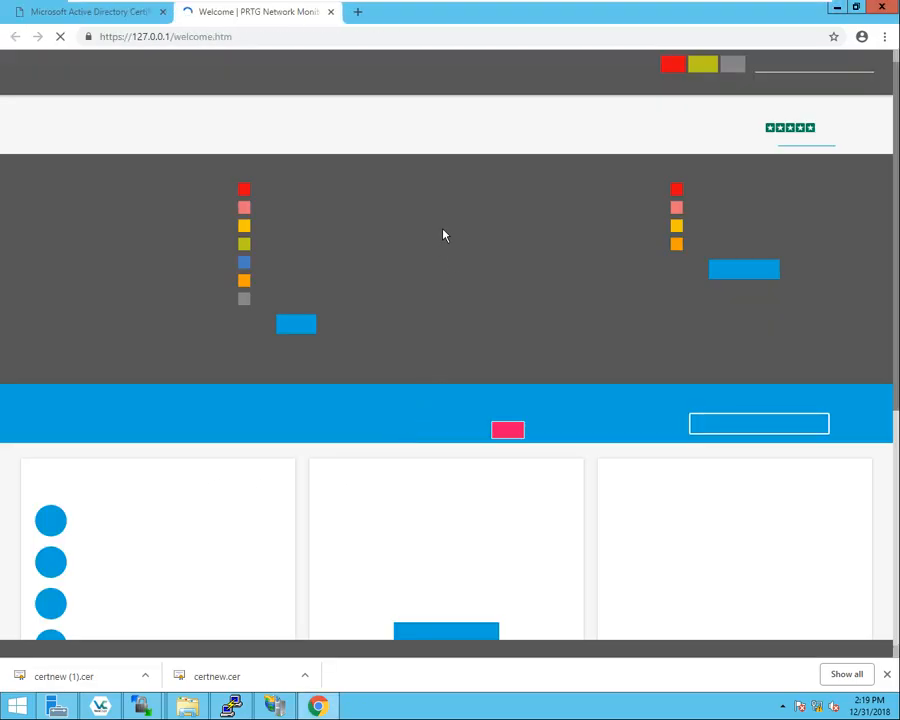
{"action": "left_click", "coordinate": [88, 37]}
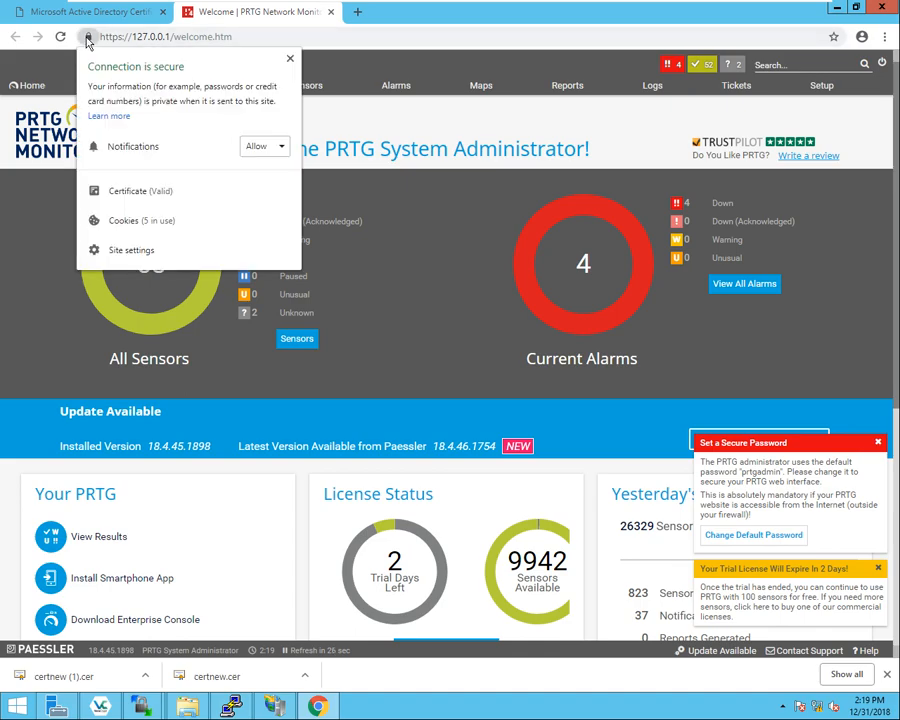
{"action": "left_click", "coordinate": [177, 197]}
{"action": "left_click", "coordinate": [113, 160]}
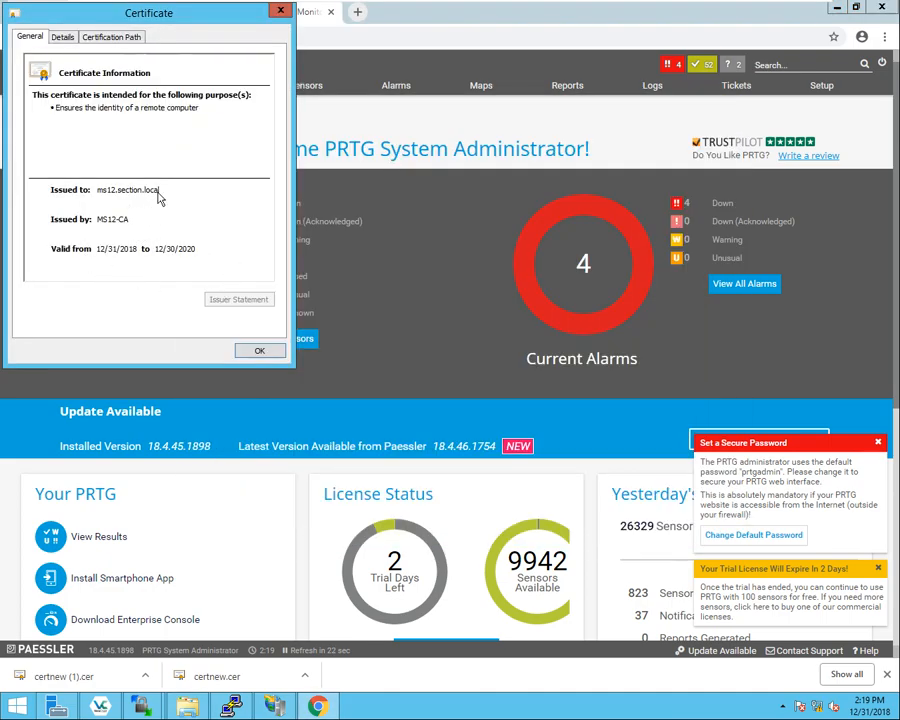
- In Details, inspect the Subject values and the Subject Alternative Name entries
{"action": "left_click", "coordinate": [62, 37]}
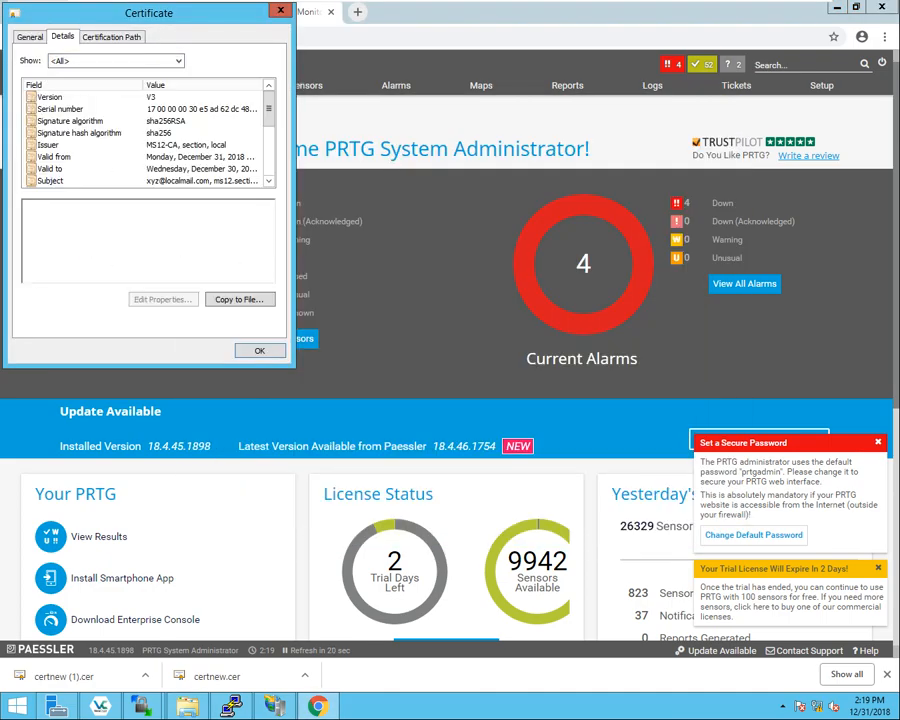
{"action": "left_click", "coordinate": [55, 183]}
{"action": "left_click_drag", "start_coordinate": [60, 262], "coordinate": [22, 204]}
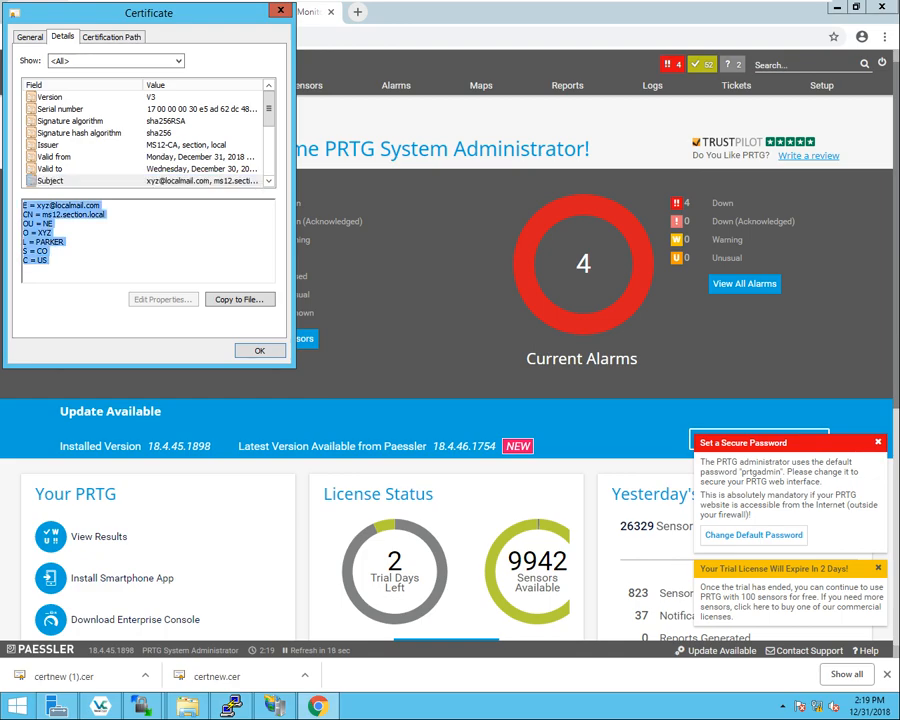
{"action": "scroll", "coordinate": [270, 178], "scroll_direction": "down", "scroll_amount": 1}
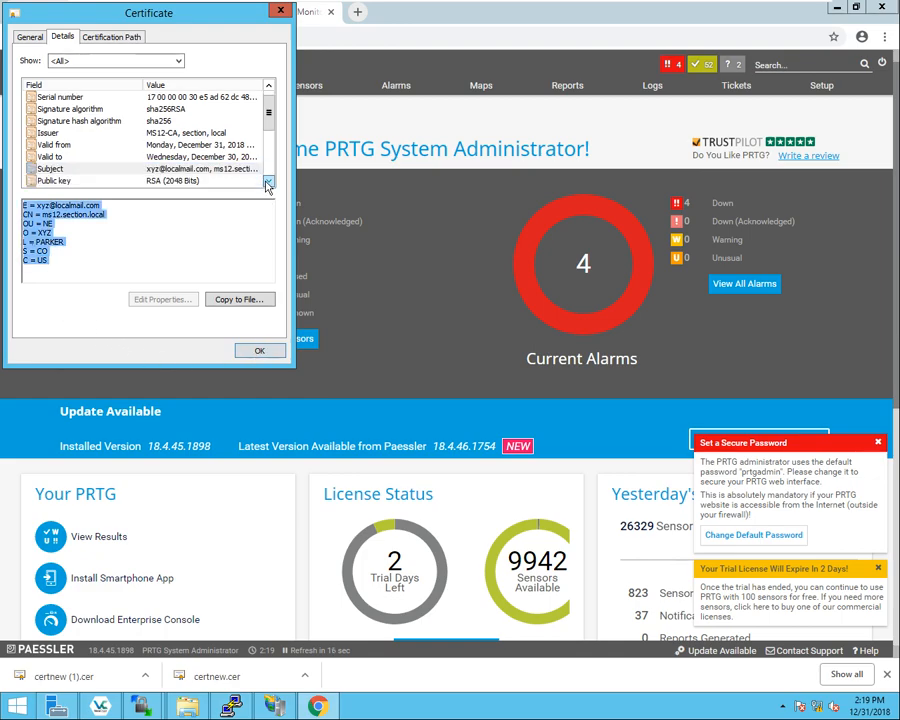
{"action": "scroll", "coordinate": [270, 178], "scroll_direction": "down", "scroll_amount": 1}
{"action": "left_click", "coordinate": [62, 181]}
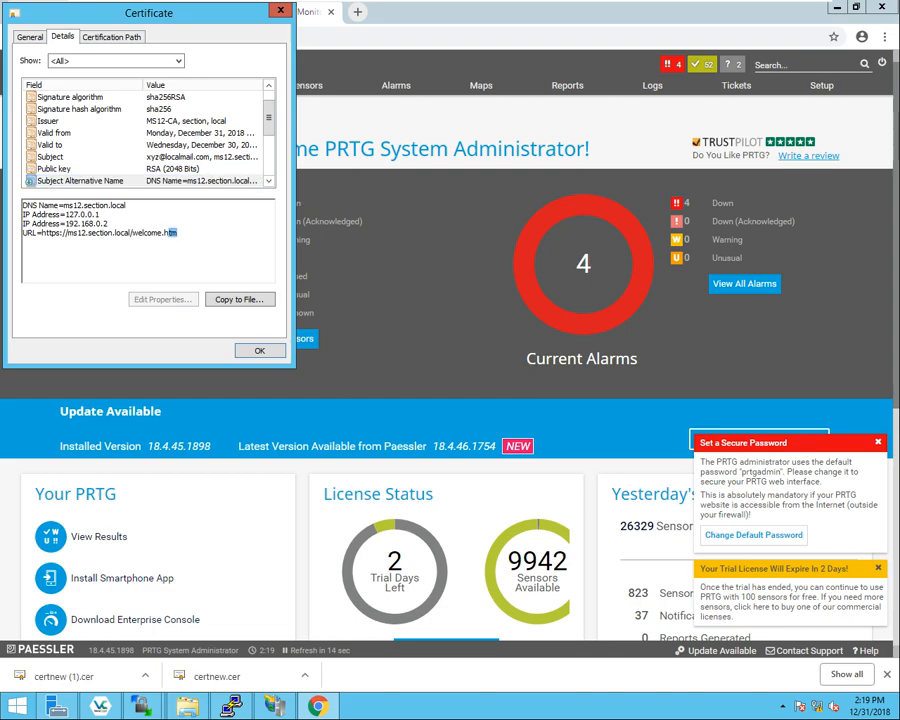